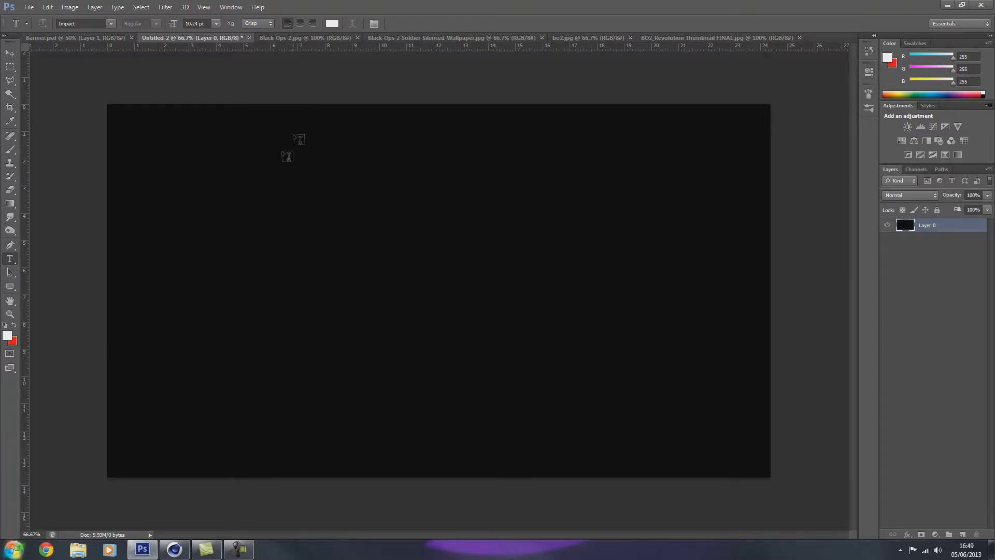
- Set the font size to 260.24 pt, add the word TEXT in white Impact, and move it to the middle of the canvas
drag(172, 28, 300, 36)
click(245, 225)
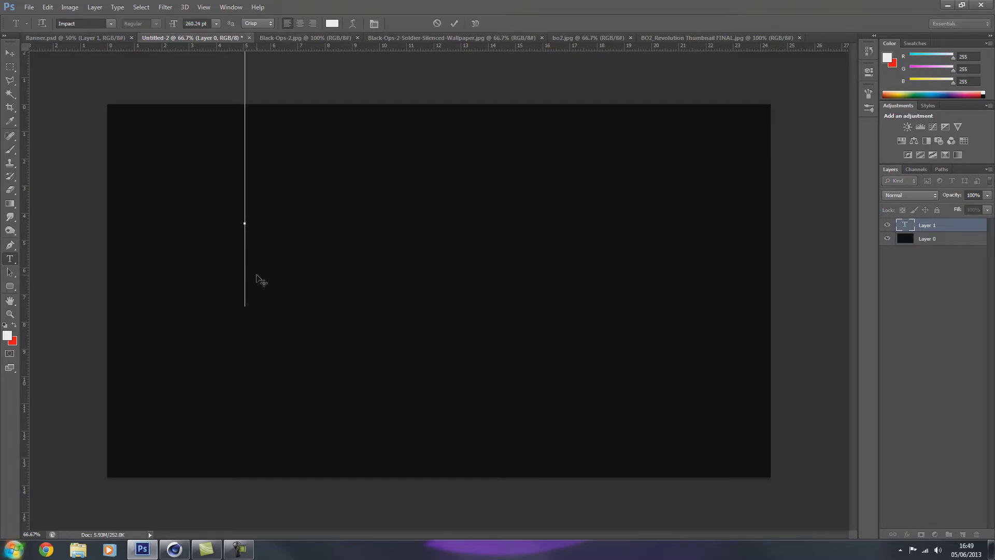
text(TEXT)
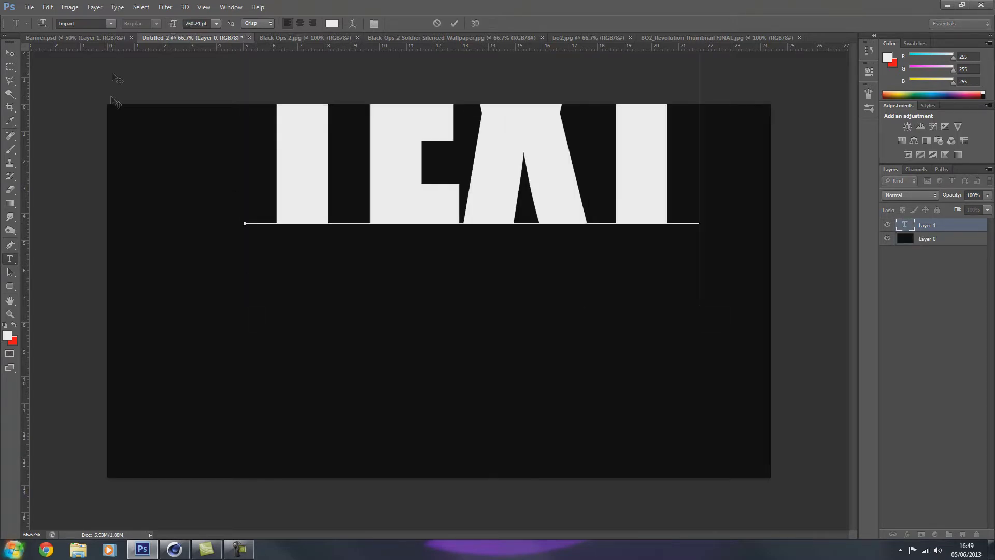
click(10, 53)
drag(386, 204, 342, 315)
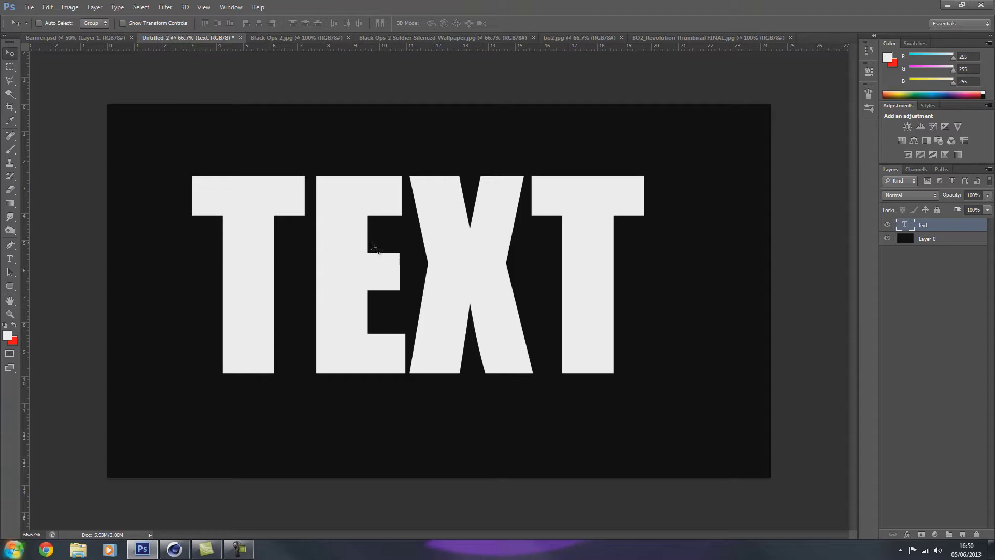
drag(371, 242, 387, 256)
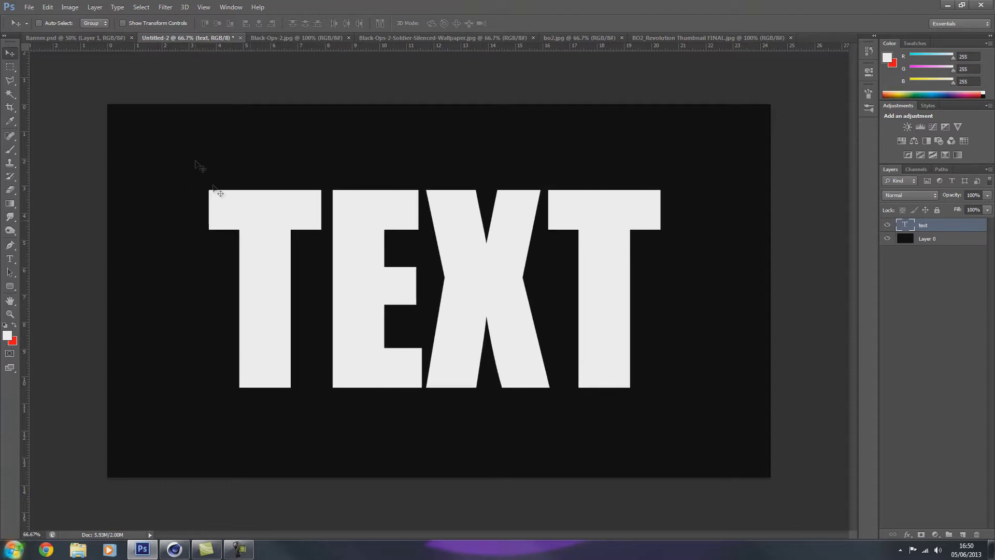
- Insert a space between each letter of the word TEXT to widen the gaps
click(10, 259)
click(318, 228)
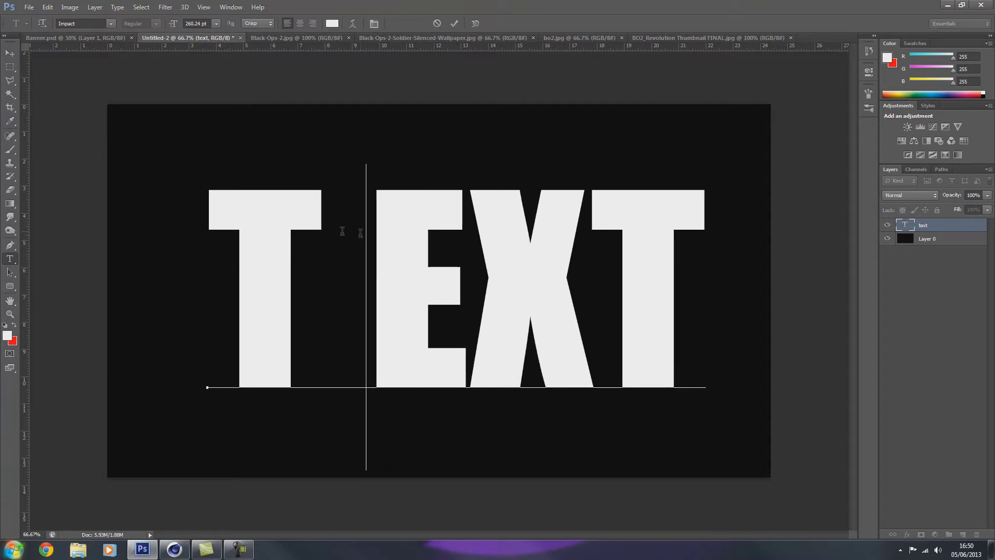
click(453, 242)
click(621, 251)
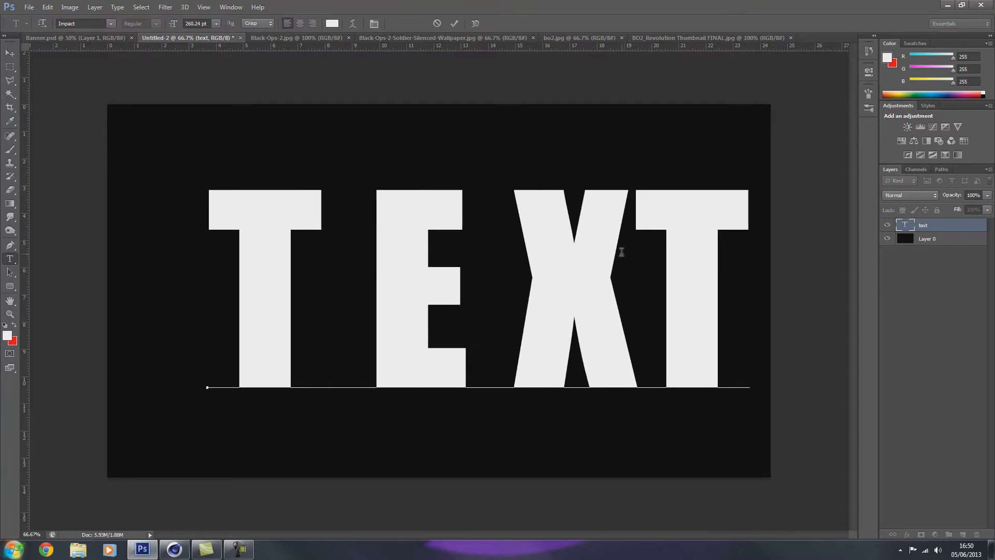
click(339, 238)
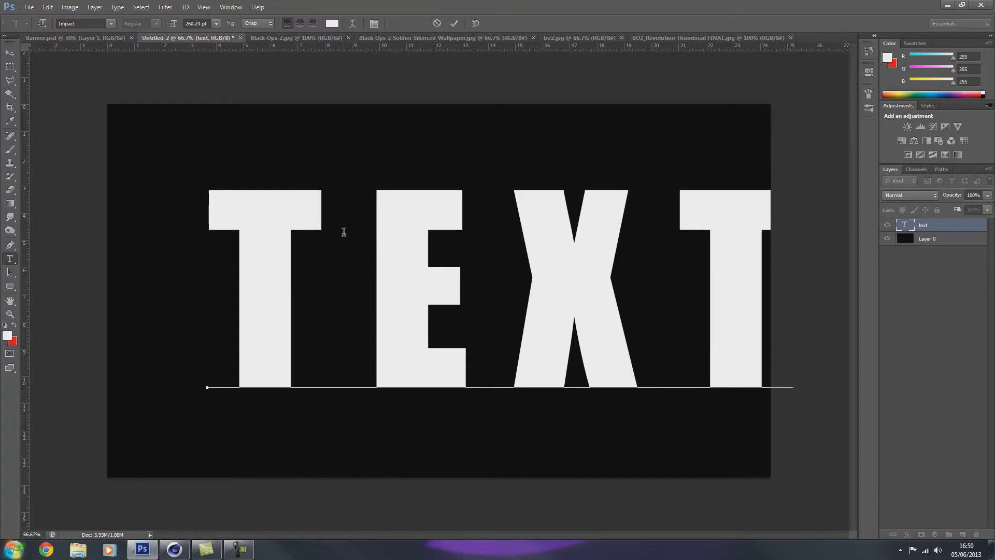
- Move the spaced-out word back onto the canvas and nudge it until it sits centred
click(9, 53)
drag(372, 250, 308, 266)
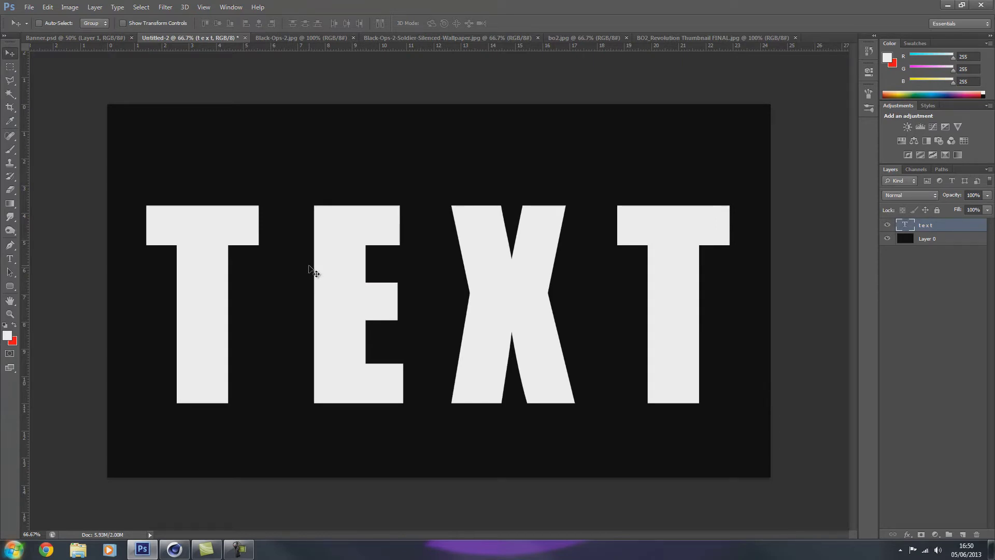
key(Right)
key(Right)
key(Right)
key(Right)
key(Right)
key(Right)
key(Right)
key(Right)
key(Right)
key(Right)
key(Right)
key(Right)
key(Right)
key(Right)
key(Right)
key(Right)
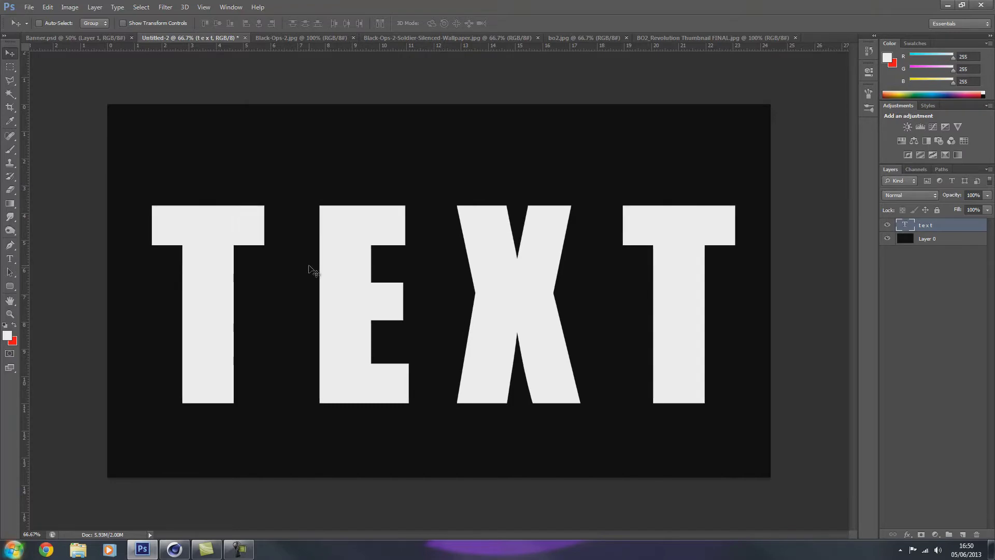
key(Right)
key(Right)
key(Right)
key(Right)
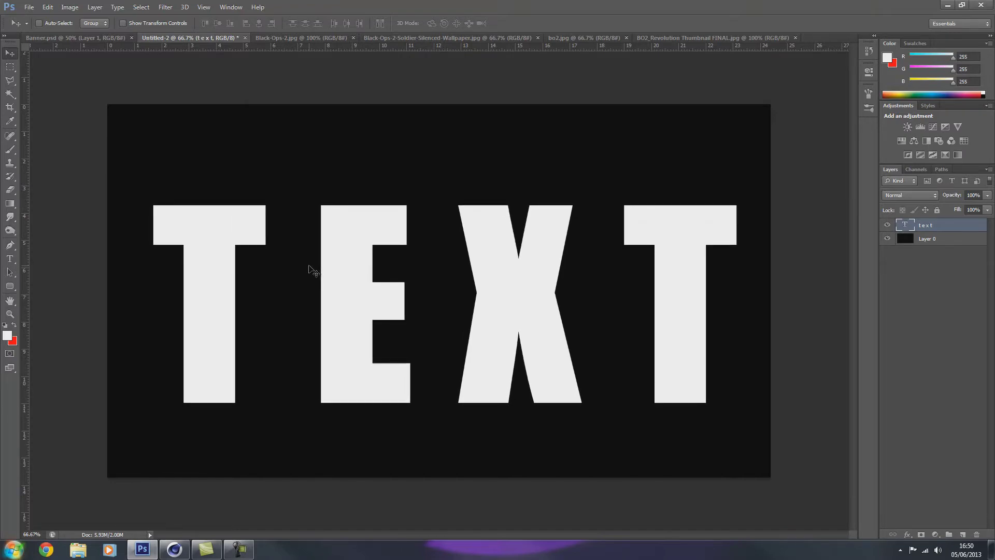
- Look at the open Black Ops 2 wallpaper images and return to the text document
click(427, 38)
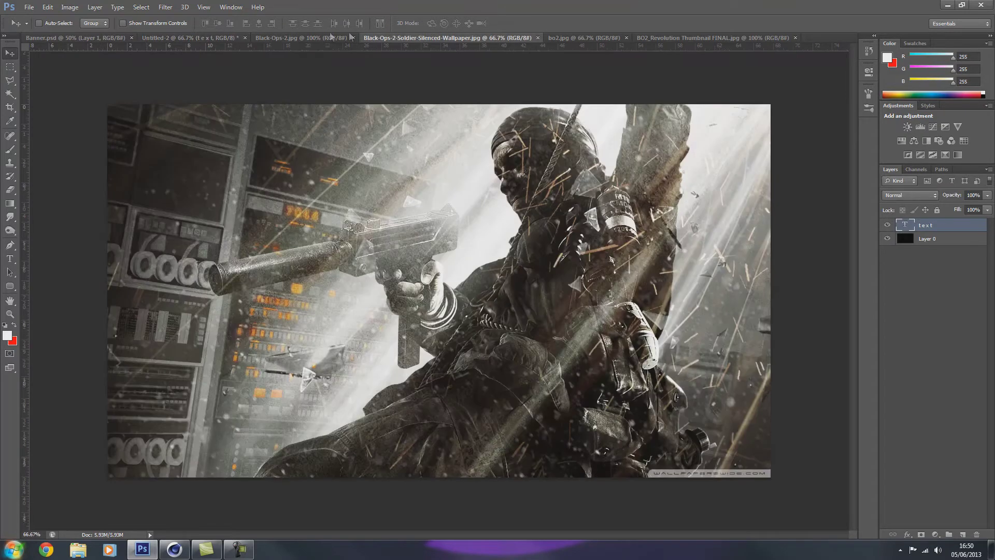
click(321, 40)
click(174, 38)
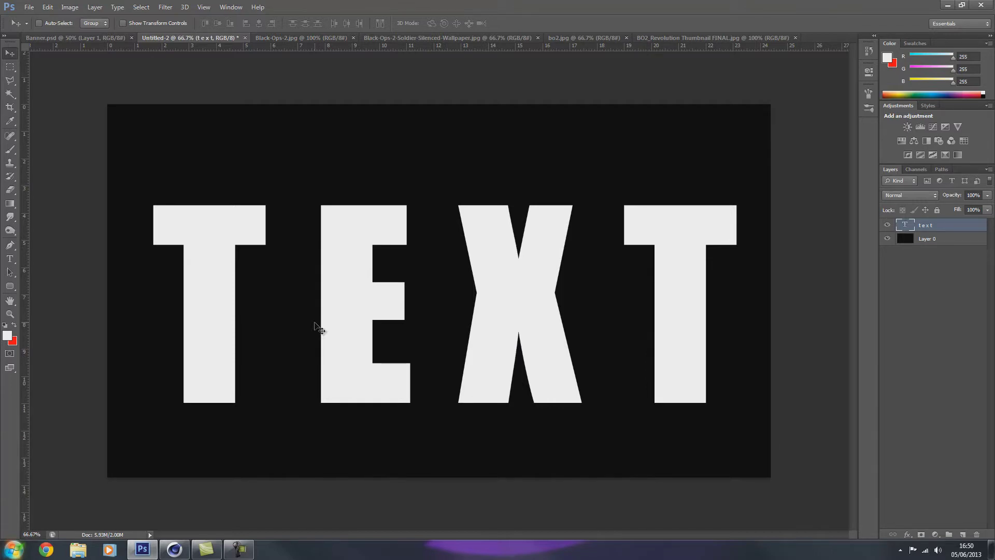
- Rasterize the text layer
right_click(949, 228)
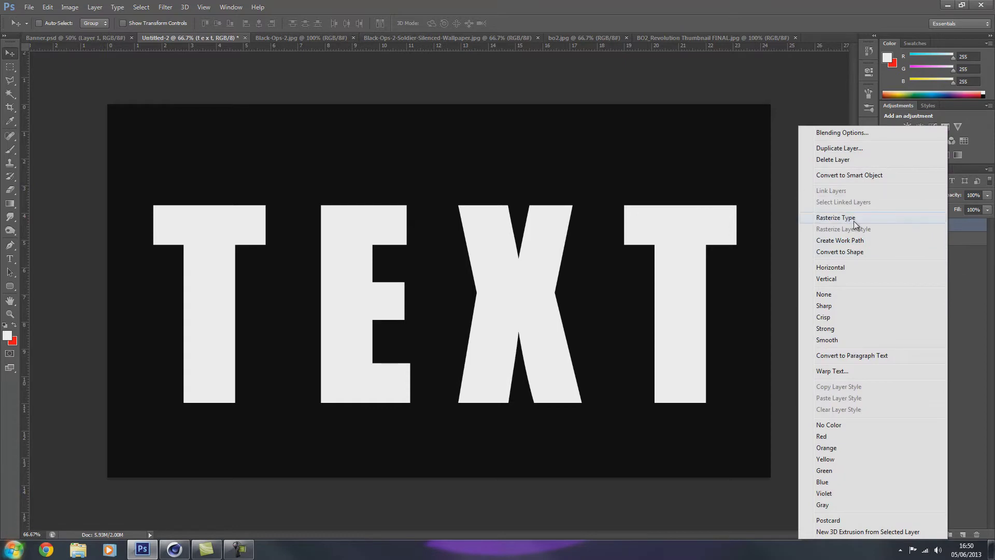
right_click(968, 228)
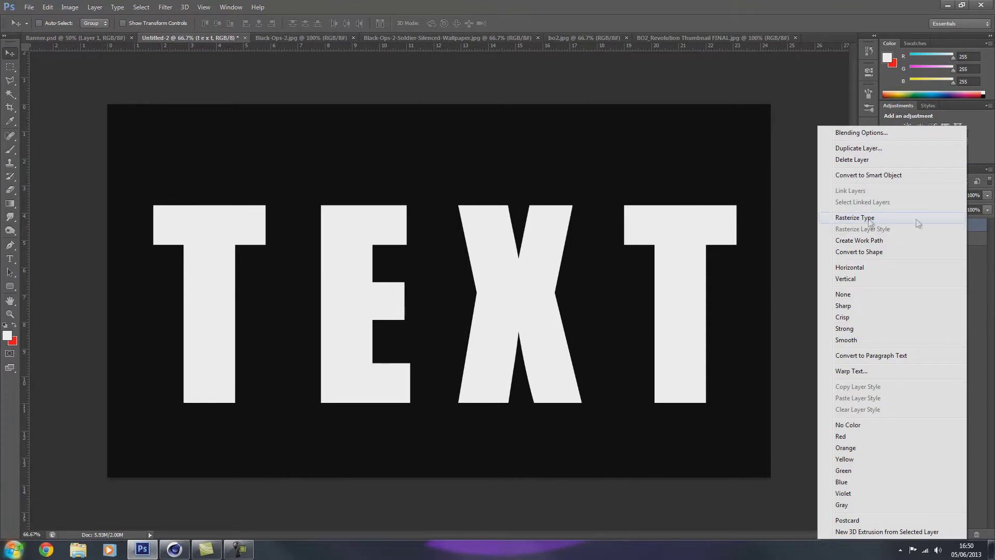
click(881, 218)
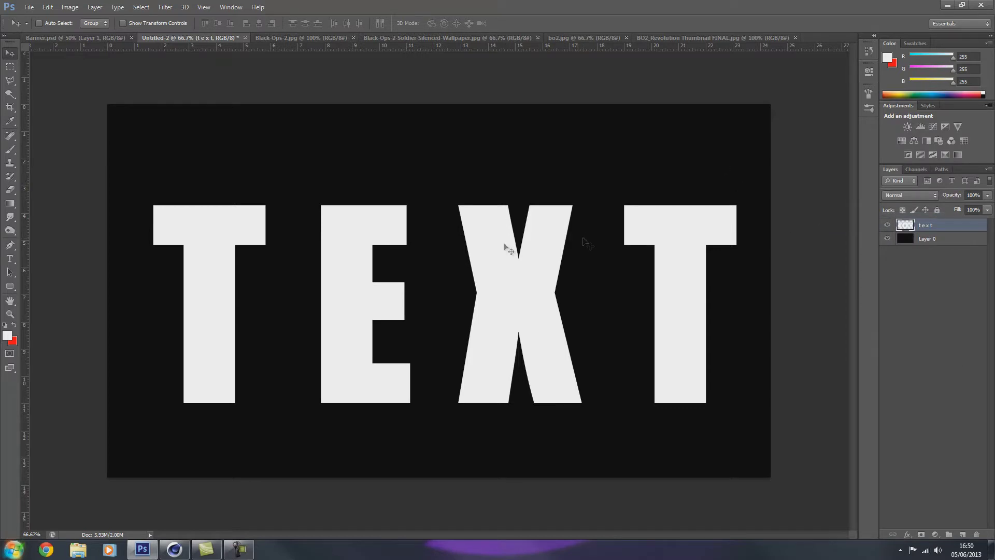
- Nudge the rasterized word slightly sideways to fine-tune its horizontal position
key(Left)
key(Left)
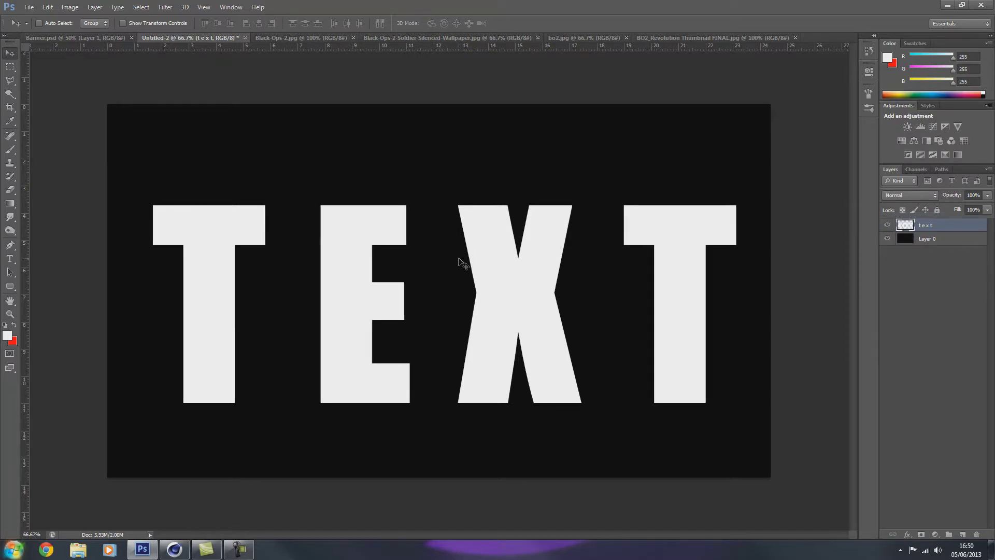
key(Right)
key(Right)
key(Left)
- Add a new empty layer above the rasterized text layer and make it active for a polygonal lasso selection
click(10, 81)
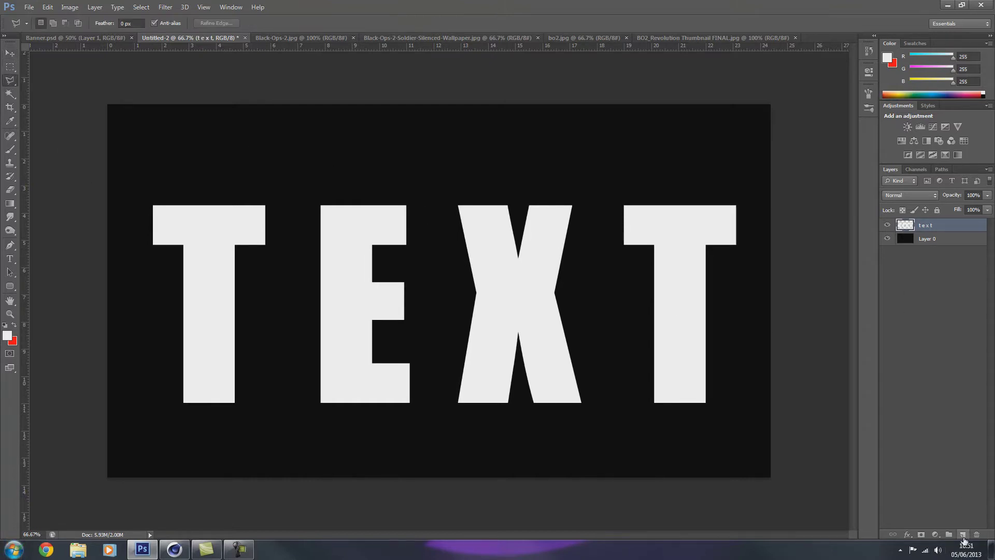
click(962, 536)
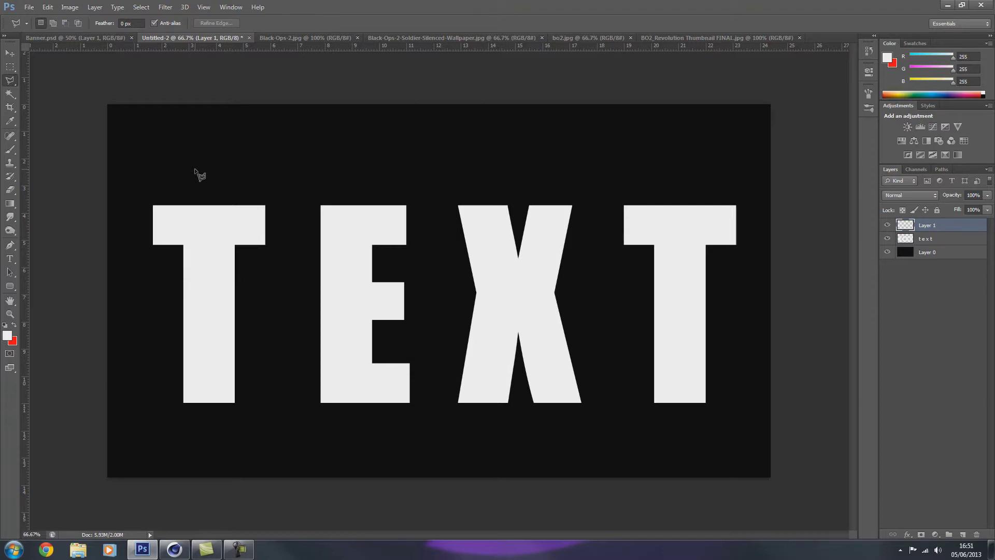
click(932, 239)
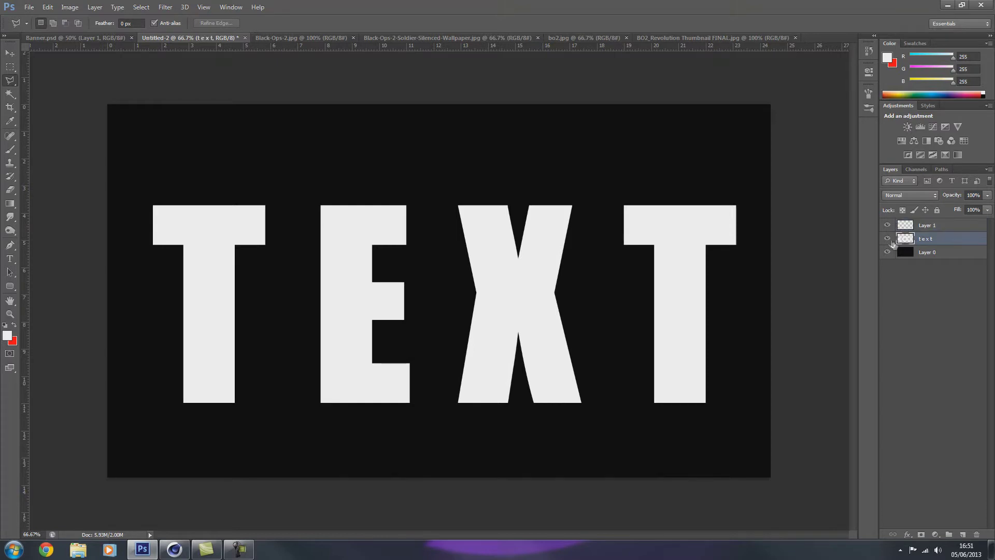
click(888, 239)
click(887, 239)
click(939, 225)
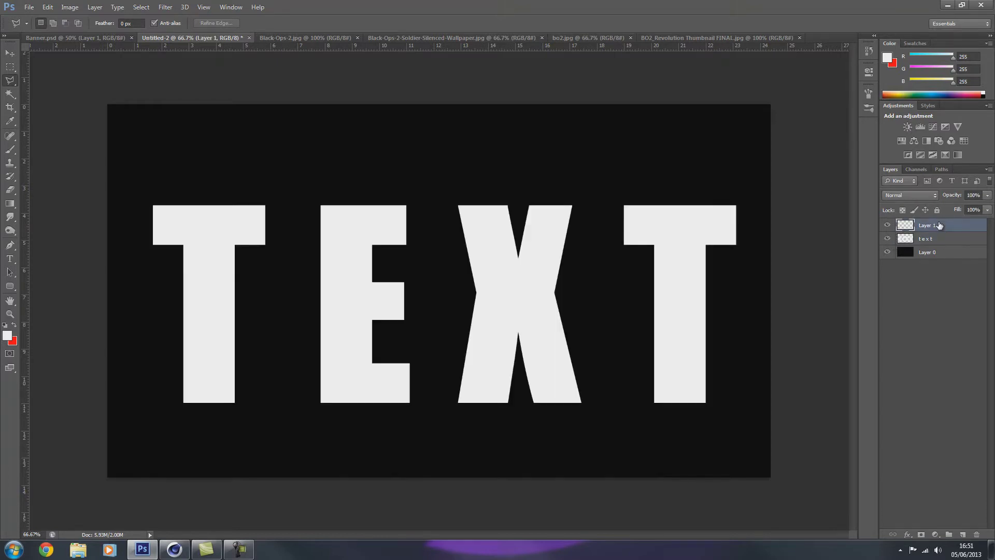
- Trace the outline of the first letter T with a closed polygonal lasso selection
click(154, 206)
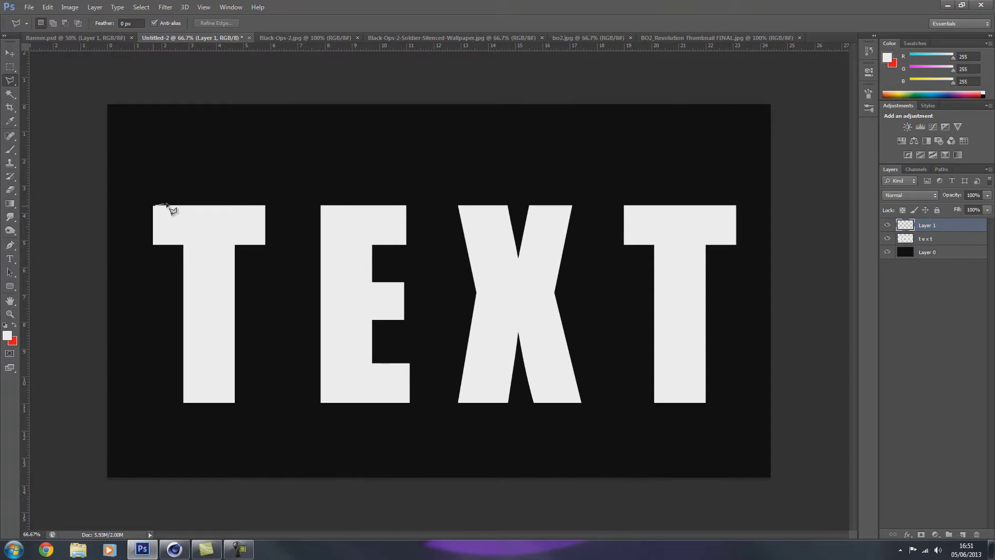
click(265, 206)
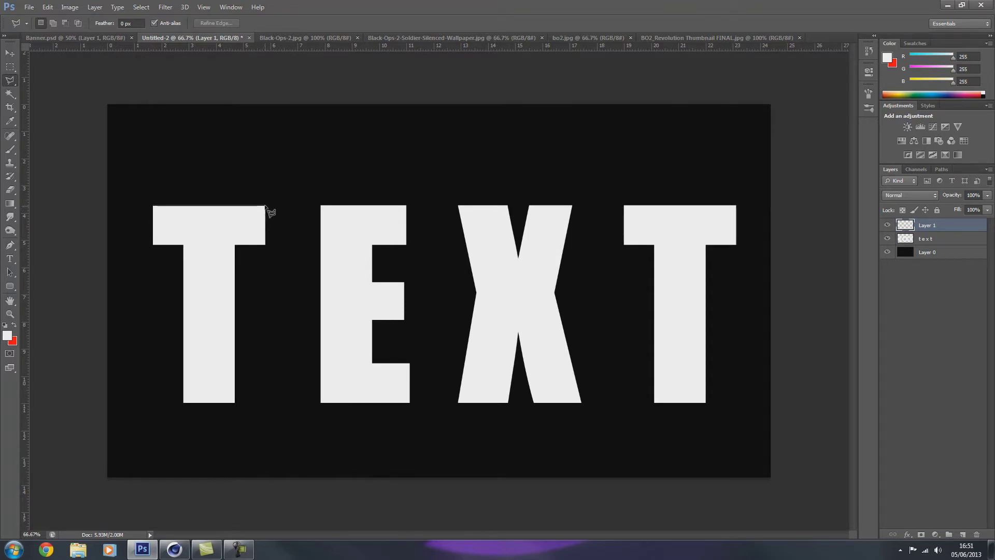
click(266, 245)
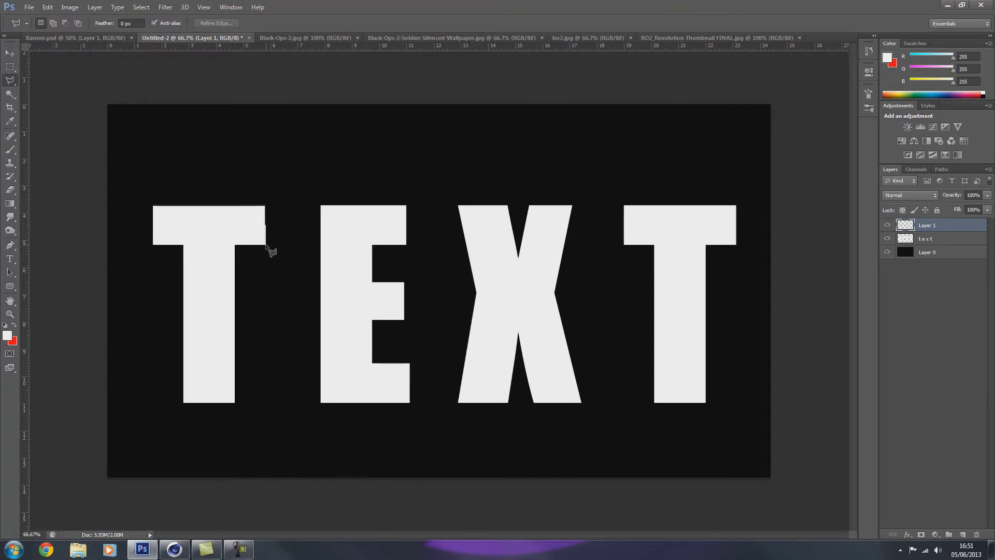
click(236, 246)
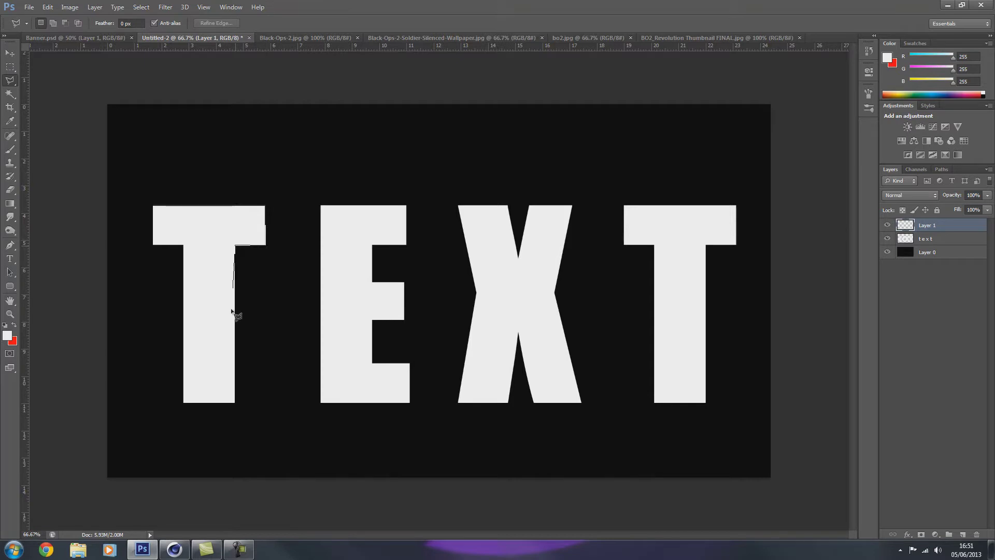
click(235, 402)
click(184, 403)
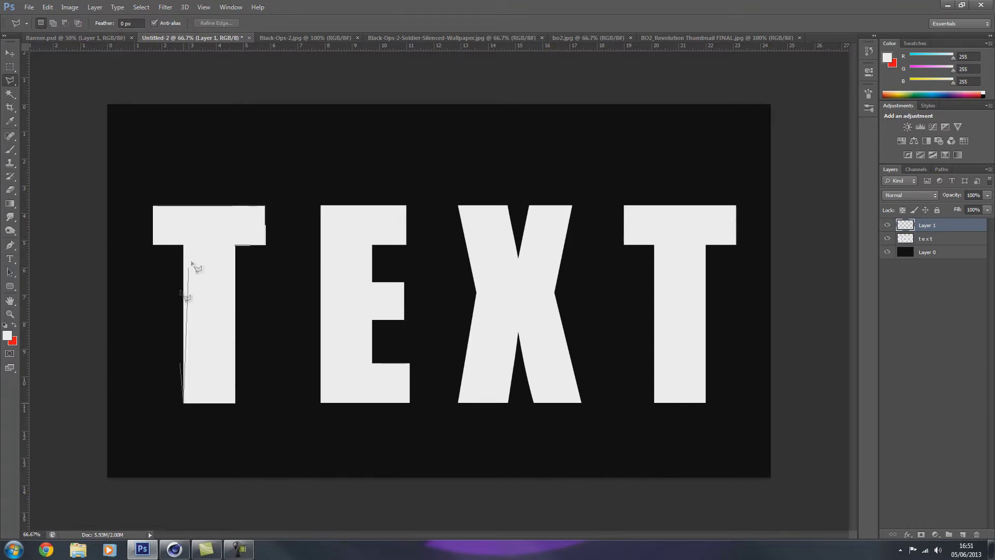
click(184, 246)
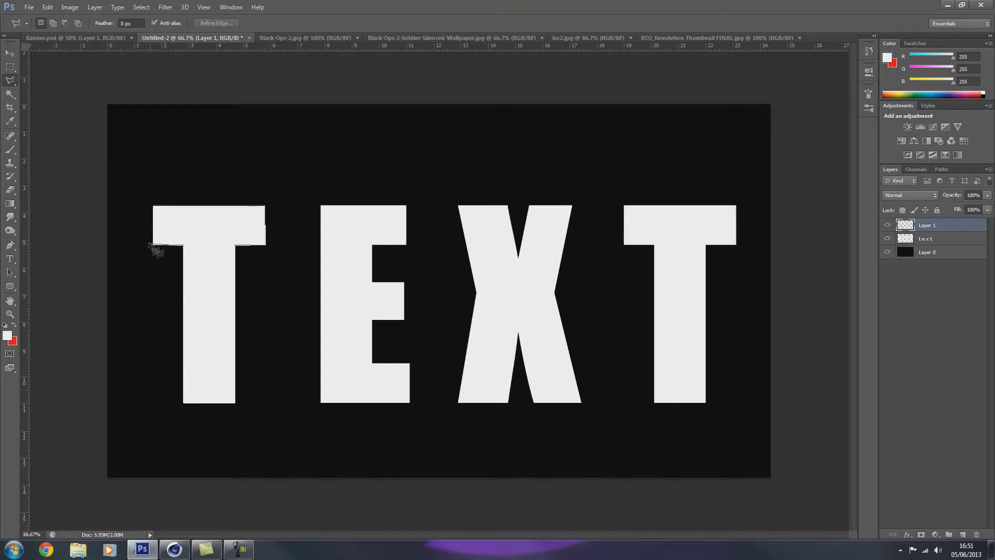
click(154, 207)
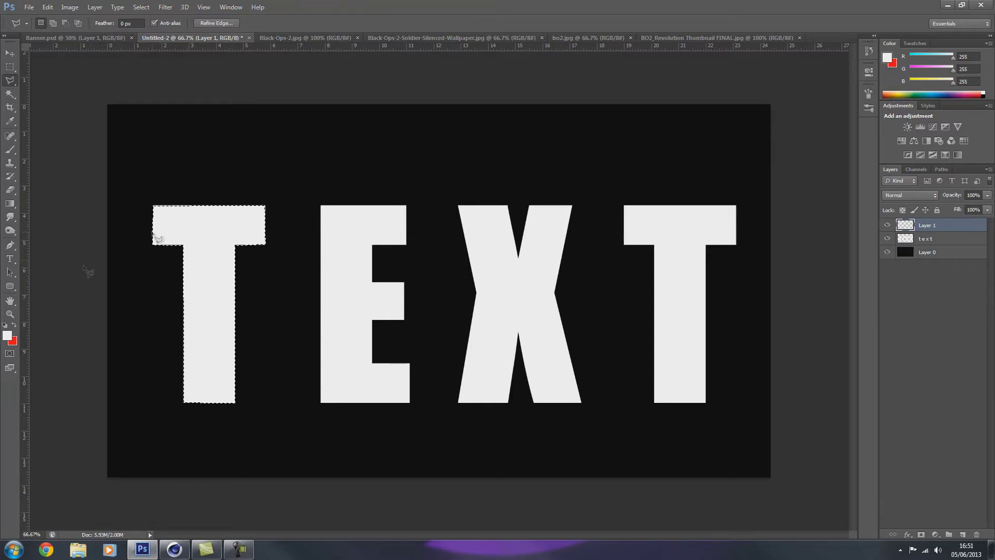
- Set the background colour to magenta ea00ff, fill the T selection with it on the new layer, and deselect
click(12, 340)
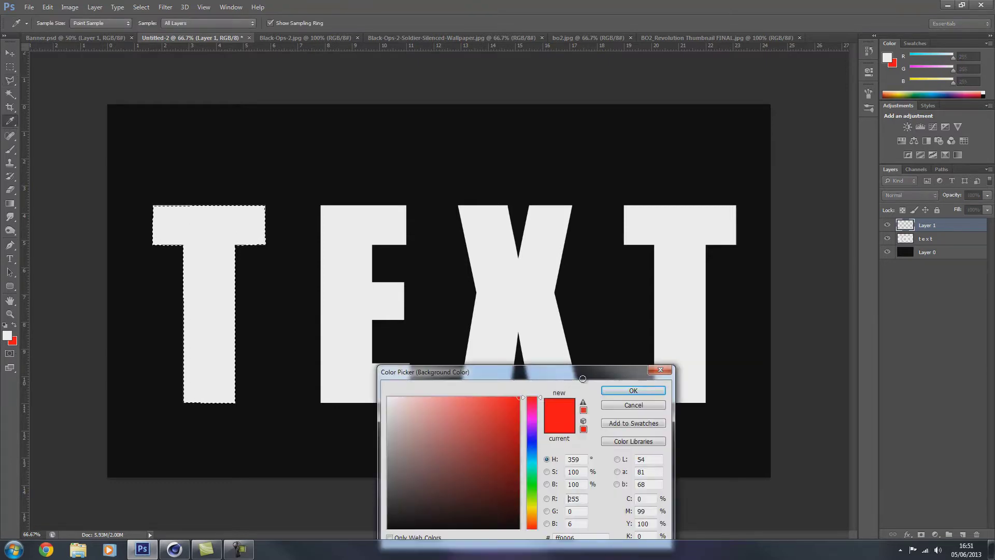
click(535, 426)
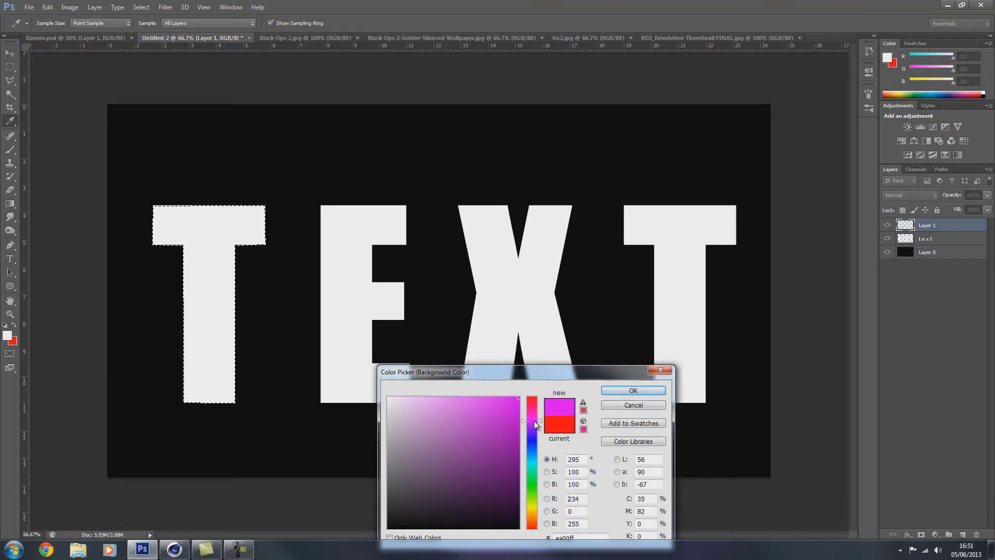
click(612, 390)
key(l)
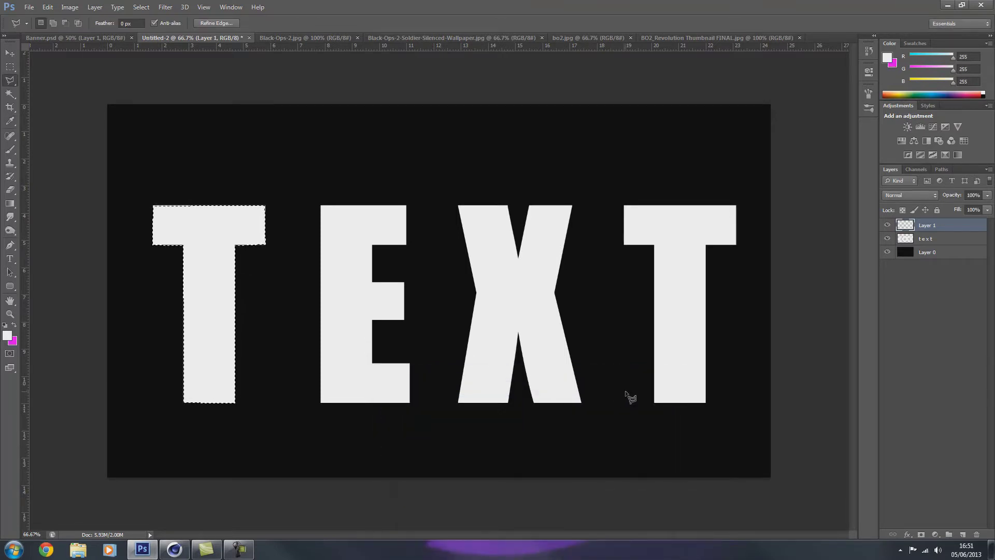
key(ctrl+BackSpace)
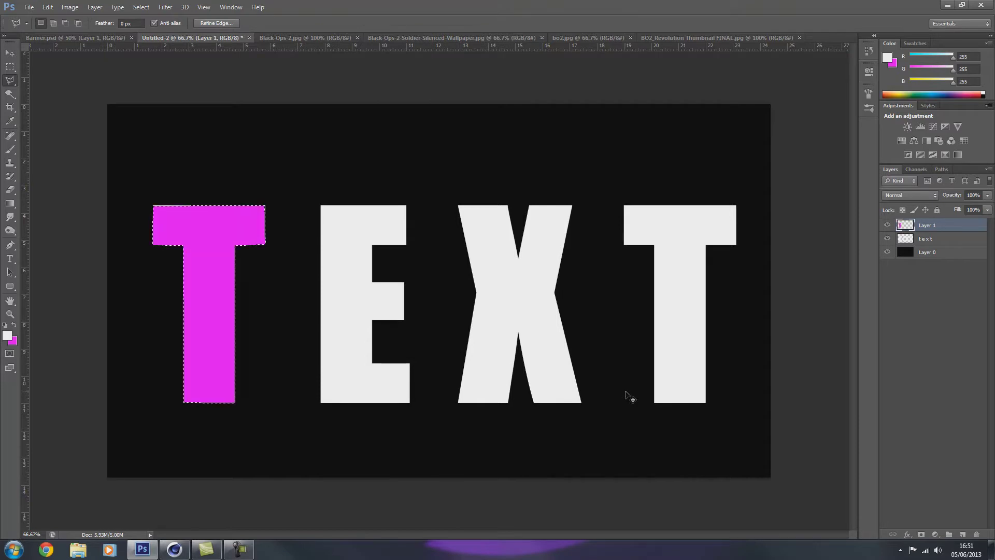
key(ctrl+d)
key(ctrl+plus)
key(ctrl+plus)
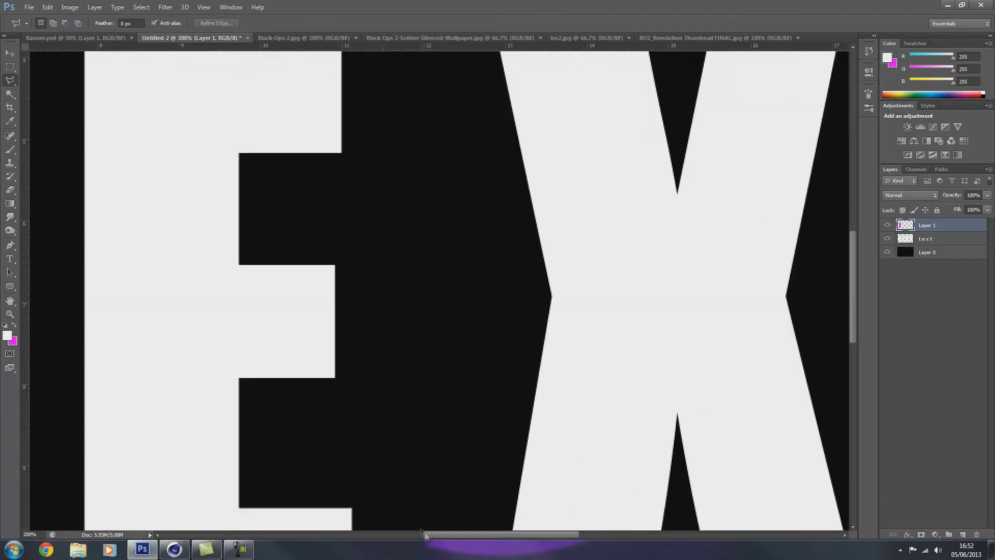
drag(424, 536, 311, 535)
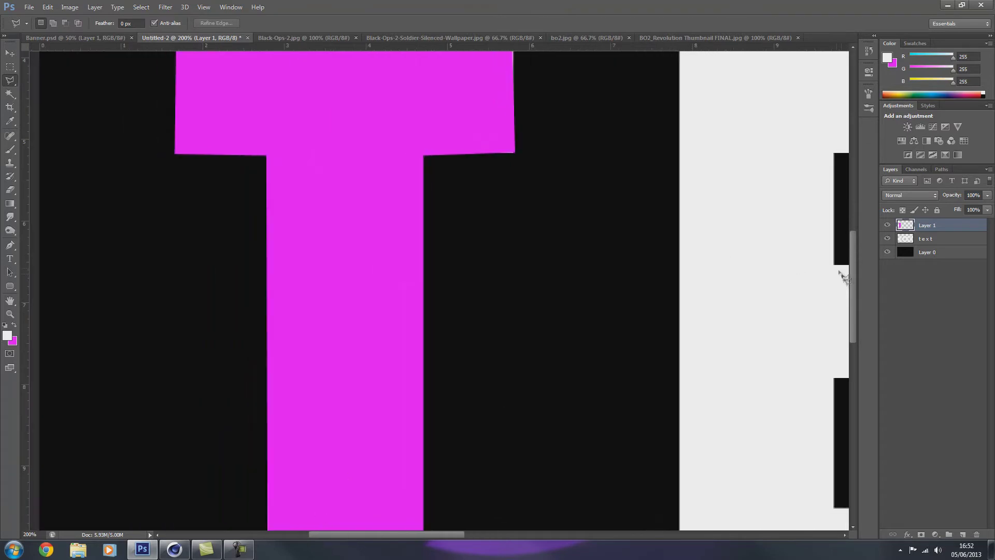
scroll(508, 207, up, 3)
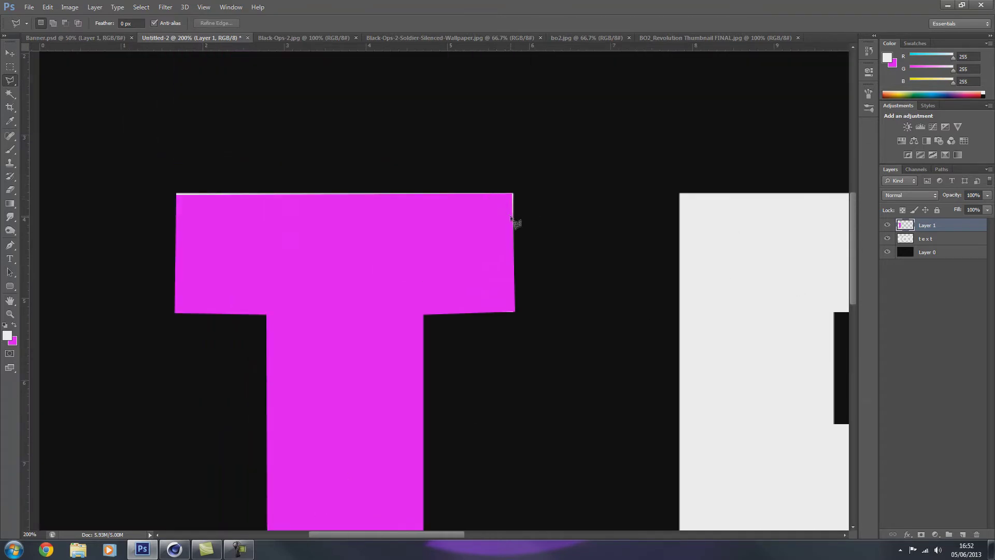
click(512, 227)
click(512, 193)
click(510, 226)
key(ctrl+d)
- Select the thin uncovered white strip along the top edge of the first T, fill it with magenta, and deselect
key(ctrl+plus)
key(ctrl+plus)
key(ctrl+plus)
drag(852, 229, 850, 207)
key(ctrl+plus)
key(ctrl+plus)
key(ctrl+plus)
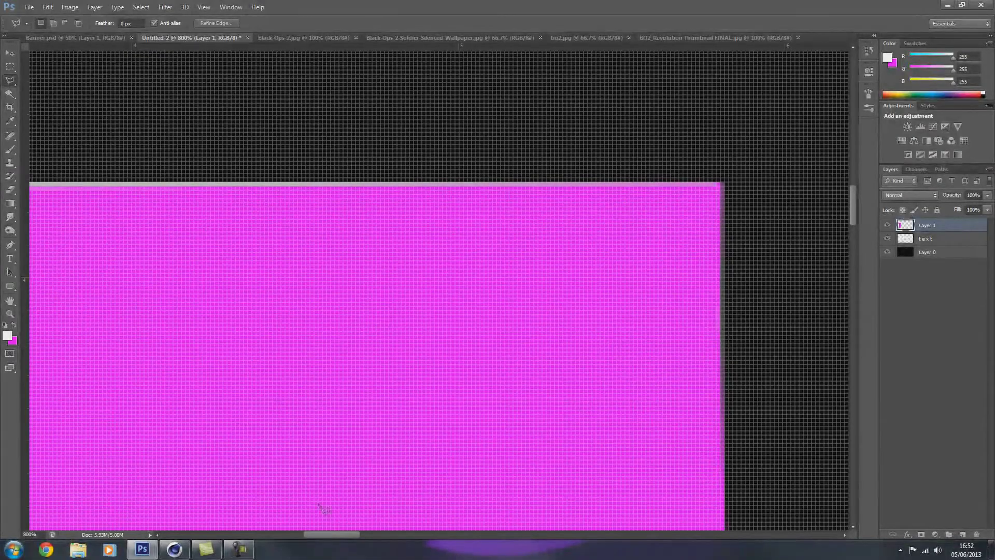
drag(323, 534, 325, 534)
click(677, 182)
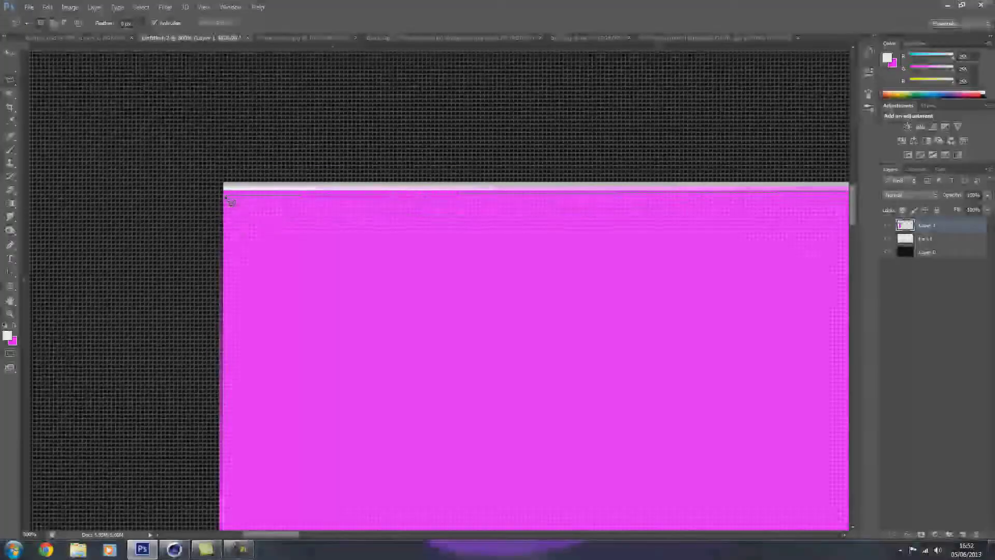
click(225, 196)
click(224, 182)
click(690, 184)
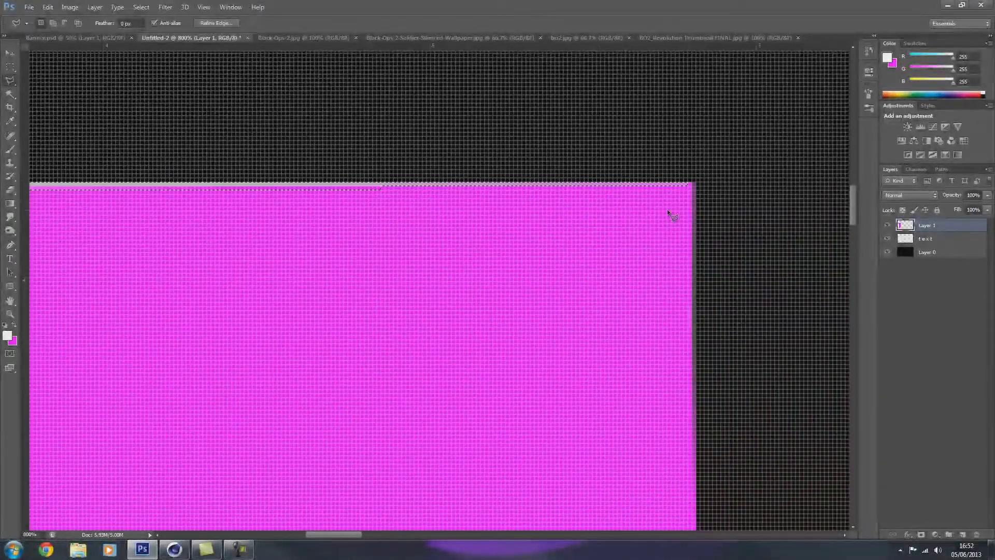
key(ctrl+BackSpace)
key(ctrl+d)
key(ctrl+minus)
key(ctrl+minus)
key(ctrl+minus)
key(ctrl+minus)
key(ctrl+minus)
key(ctrl+minus)
key(ctrl+minus)
key(ctrl+minus)
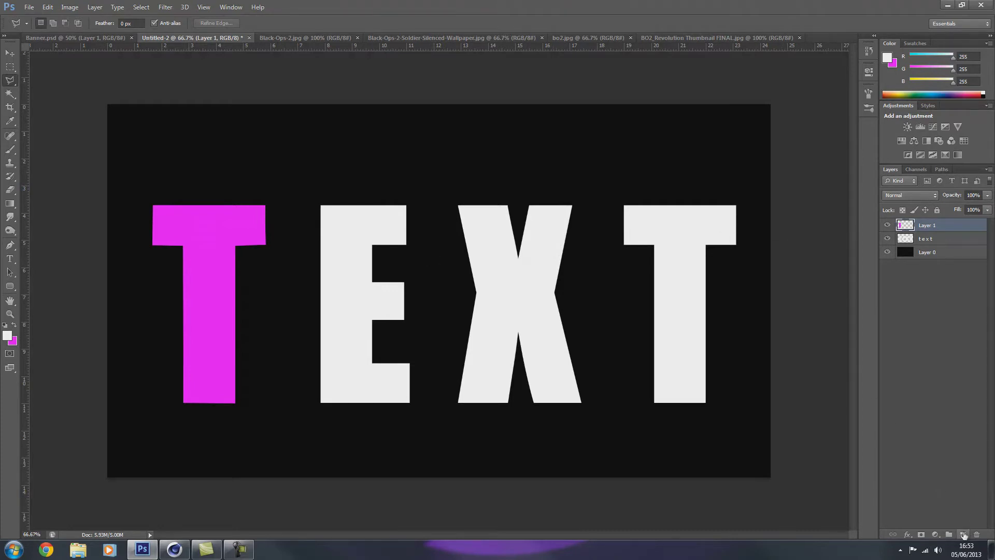
- Add another empty layer above the magenta T layer
click(963, 534)
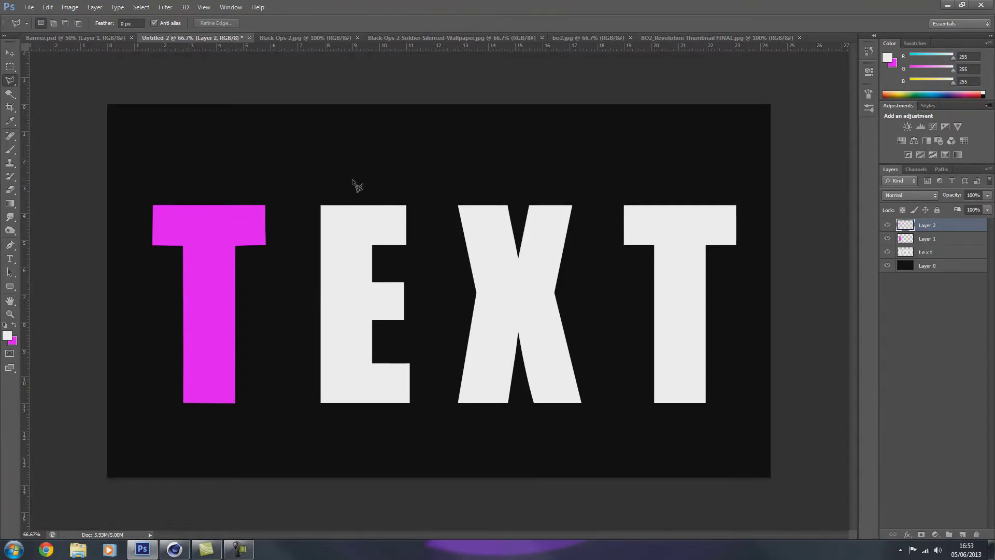
- Trace the outline of the letter E with a closed polygonal lasso selection
click(321, 206)
click(406, 205)
click(407, 244)
click(372, 245)
click(372, 280)
click(405, 280)
click(405, 319)
click(373, 319)
click(372, 363)
click(410, 362)
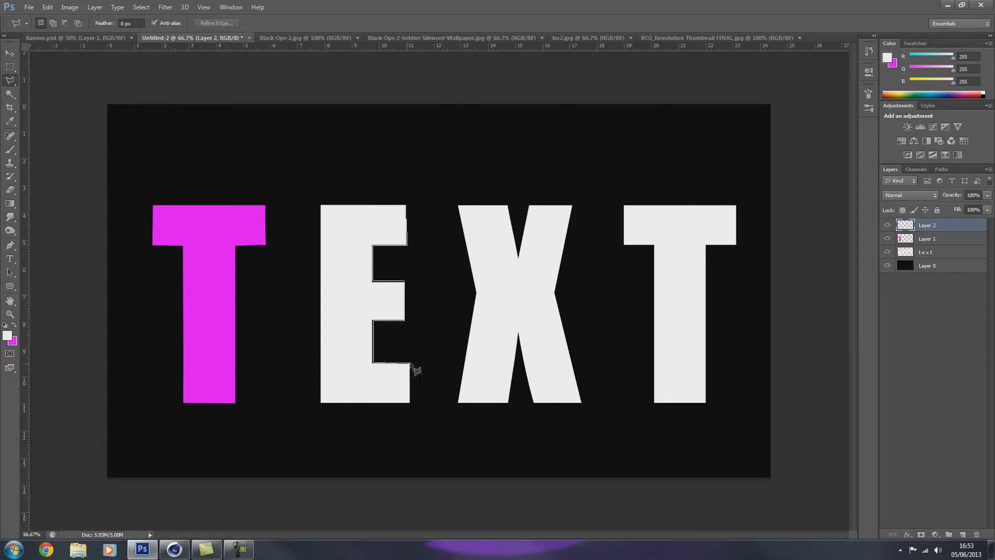
click(411, 403)
click(320, 402)
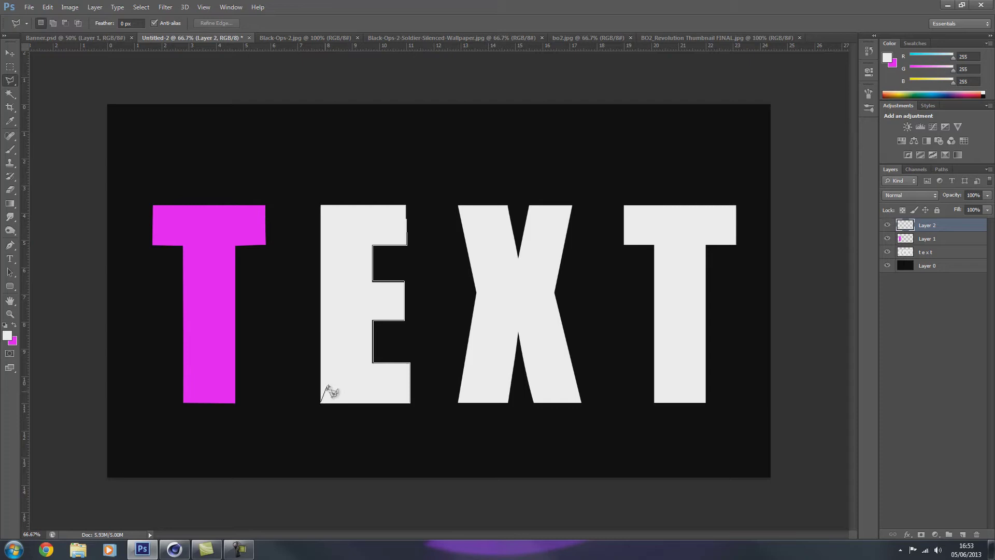
click(320, 206)
- Set the background colour to cyan, fill the E selection with it on the empty layer, and deselect
click(12, 342)
click(532, 460)
click(633, 390)
key(ctrl+BackSpace)
key(ctrl+d)
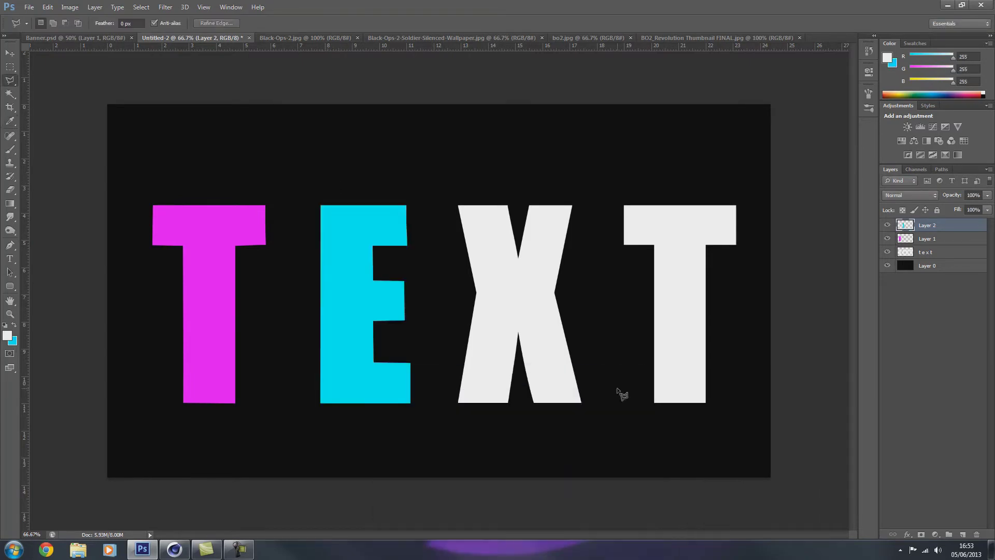
- Add a new layer above the cyan E and trace the letter X with a closed polygonal lasso selection
click(962, 535)
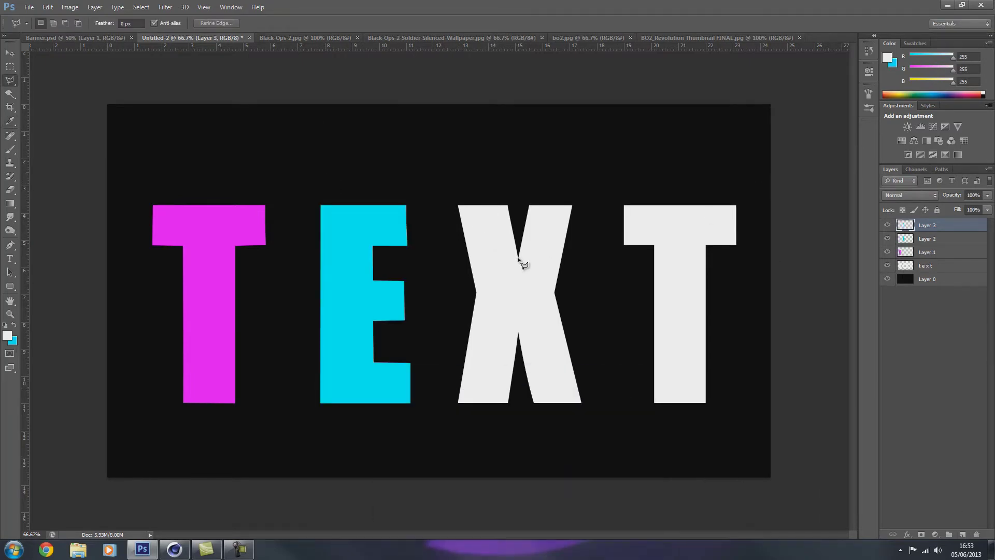
click(518, 257)
click(508, 205)
click(457, 205)
click(476, 297)
click(457, 402)
click(509, 403)
click(517, 334)
click(532, 403)
click(582, 403)
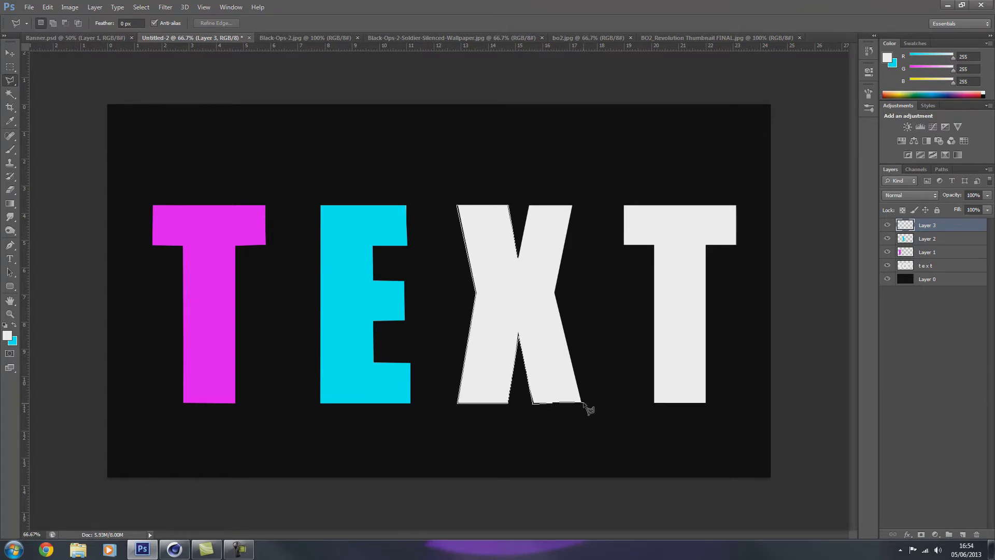
click(555, 291)
click(572, 205)
click(528, 206)
click(517, 257)
- Set the background colour to golden yellow, fill the X selection with it on the new layer, and deselect
click(13, 341)
click(533, 510)
click(622, 391)
key(ctrl+BackSpace)
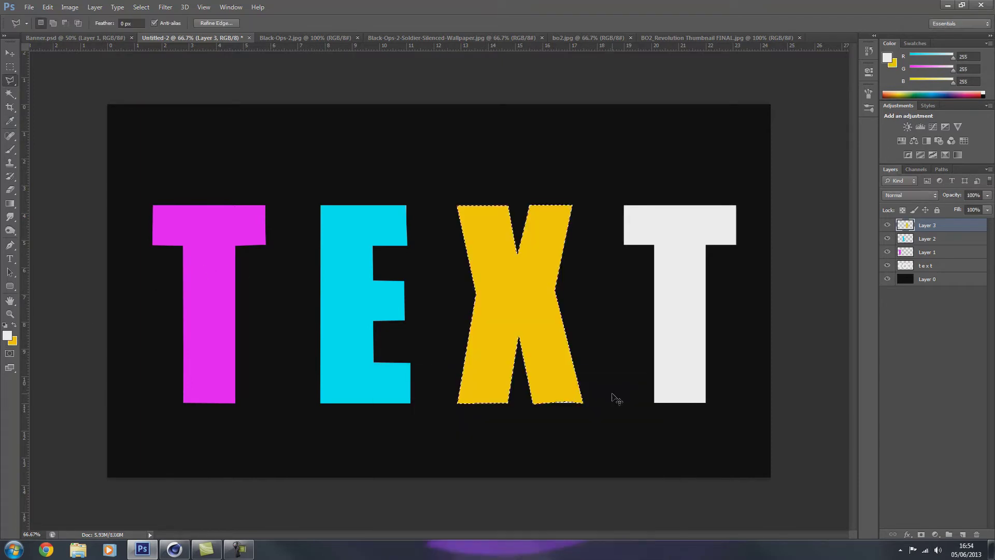
key(ctrl+d)
- Select the uncovered white strip at the foot of the X's right leg, fill it with the same yellow, and deselect
click(549, 403)
click(574, 403)
key(ctrl+plus)
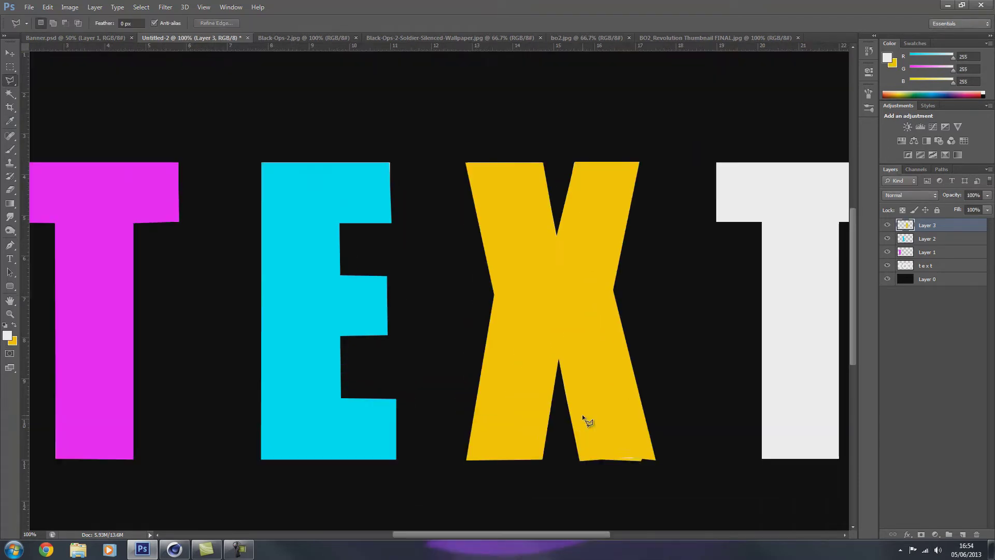
key(ctrl+plus)
key(ctrl+plus)
key(ctrl+plus)
scroll(580, 422, down, 5)
scroll(601, 524, right, 5)
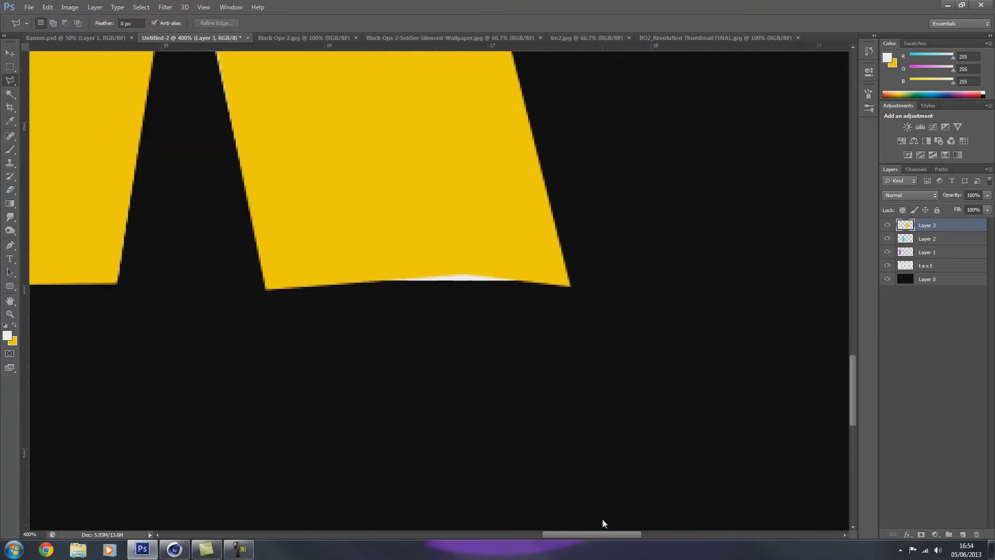
click(295, 291)
click(599, 286)
click(590, 271)
click(311, 264)
click(295, 292)
key(ctrl+BackSpace)
key(ctrl+d)
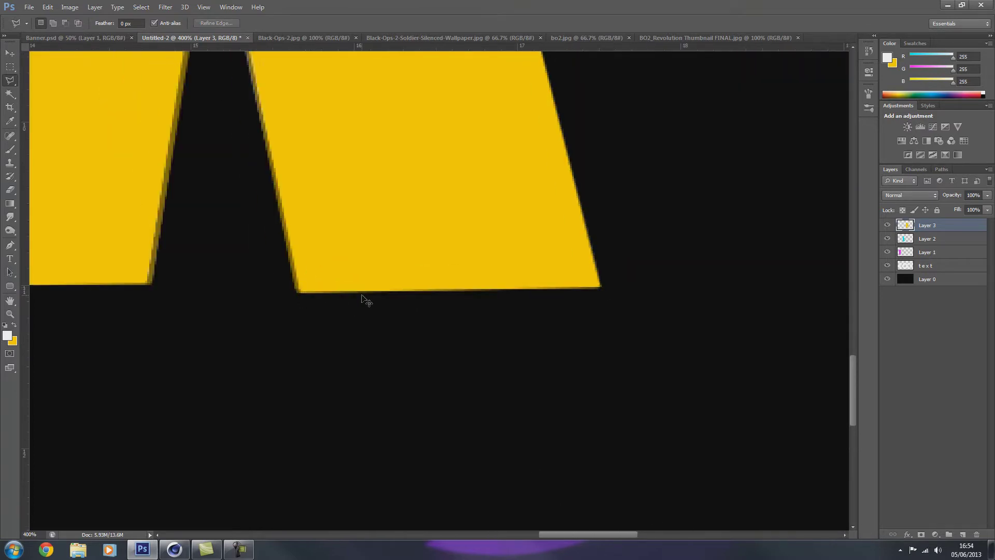
key(ctrl+minus)
key(ctrl+minus)
key(ctrl+minus)
key(ctrl+minus)
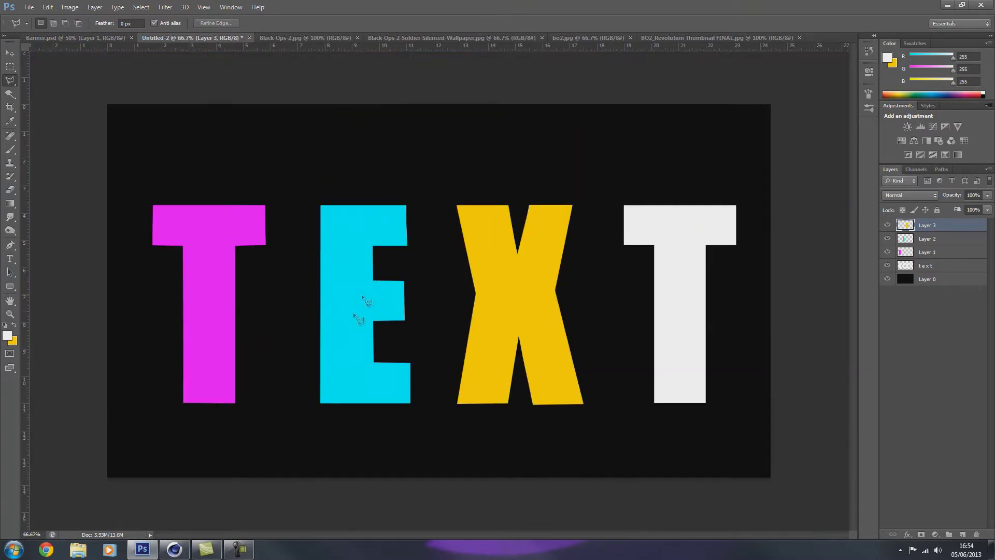
- Hide and reshow the magenta, cyan and yellow letter layers to compare them with the white text beneath
click(887, 239)
click(887, 225)
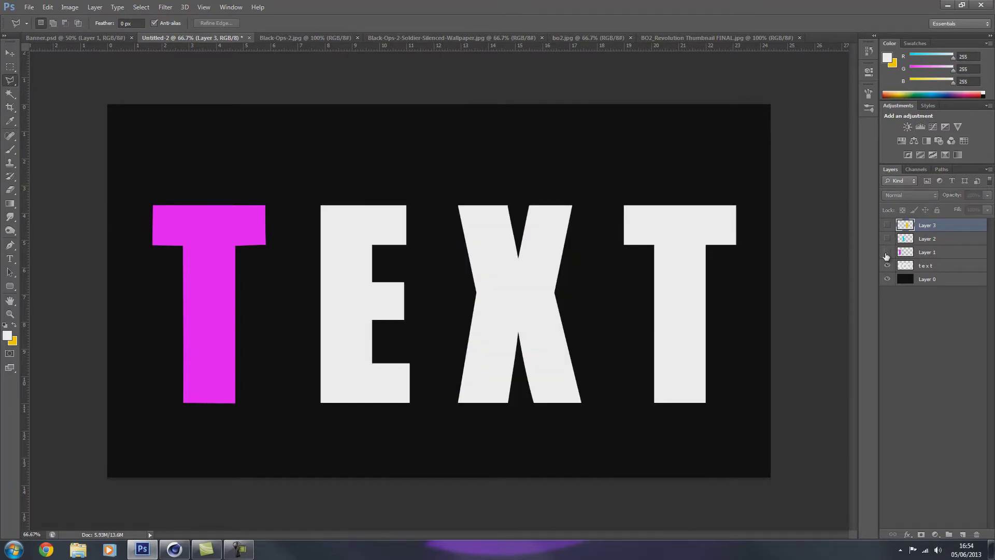
click(887, 252)
click(887, 238)
click(887, 252)
click(887, 225)
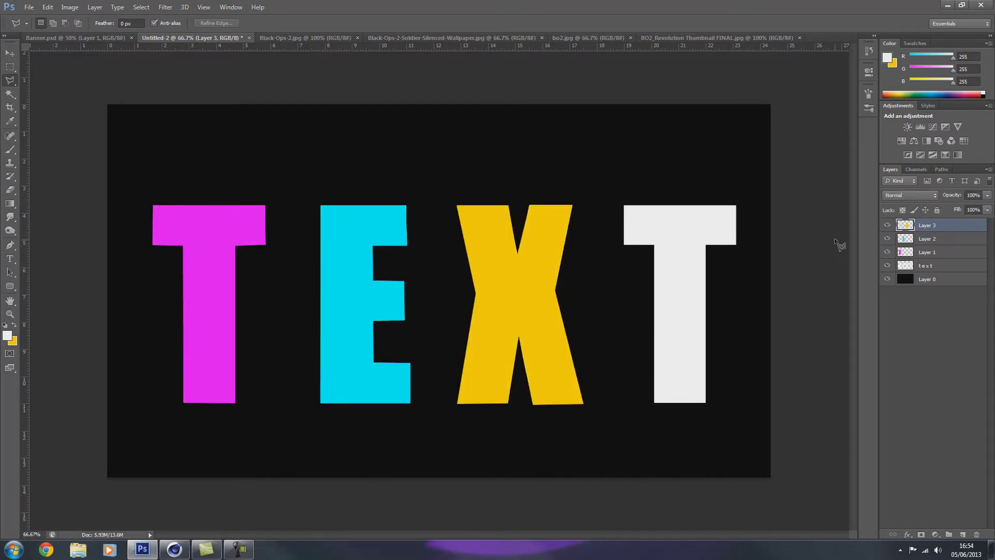
- Duplicate the magenta T layer and move the copy exactly over the last white T
click(938, 253)
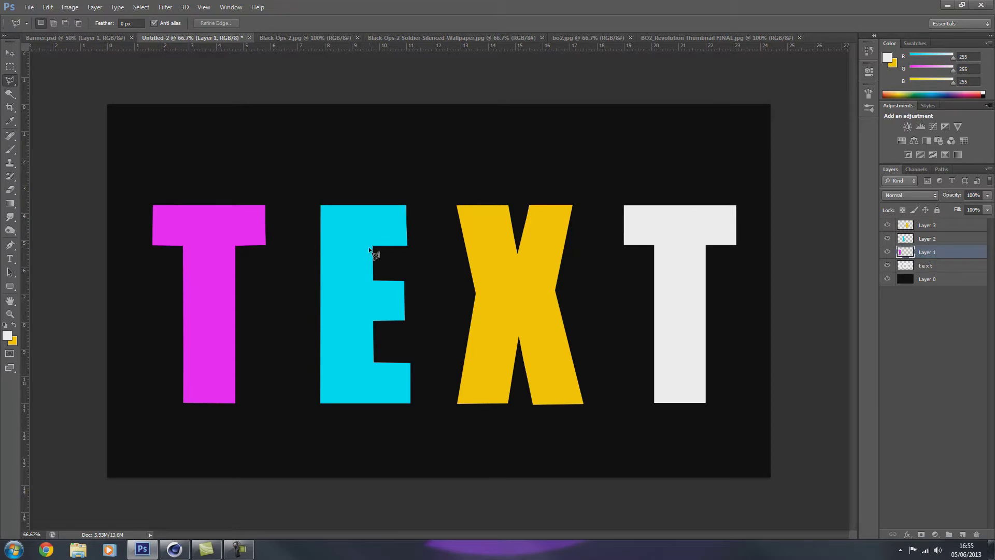
click(14, 52)
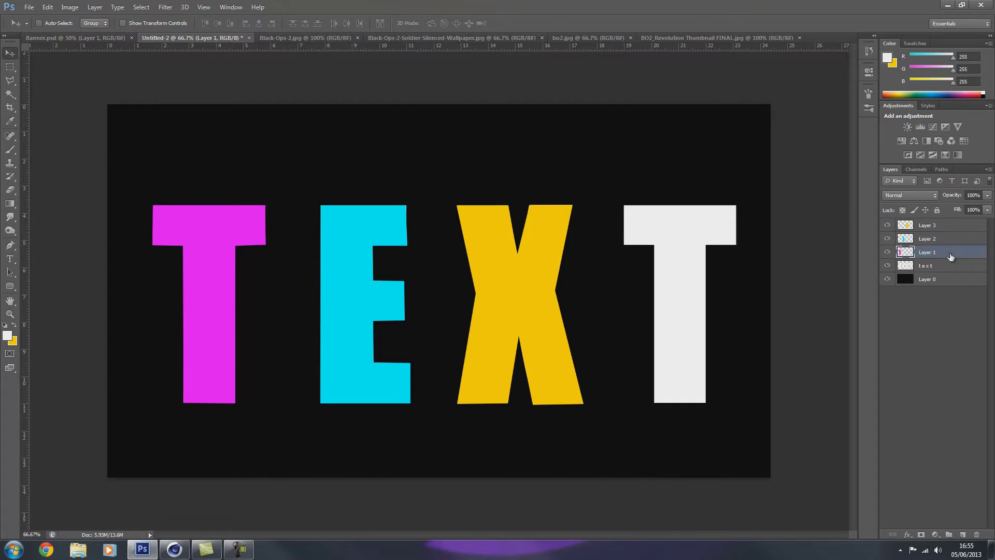
key(ctrl+j)
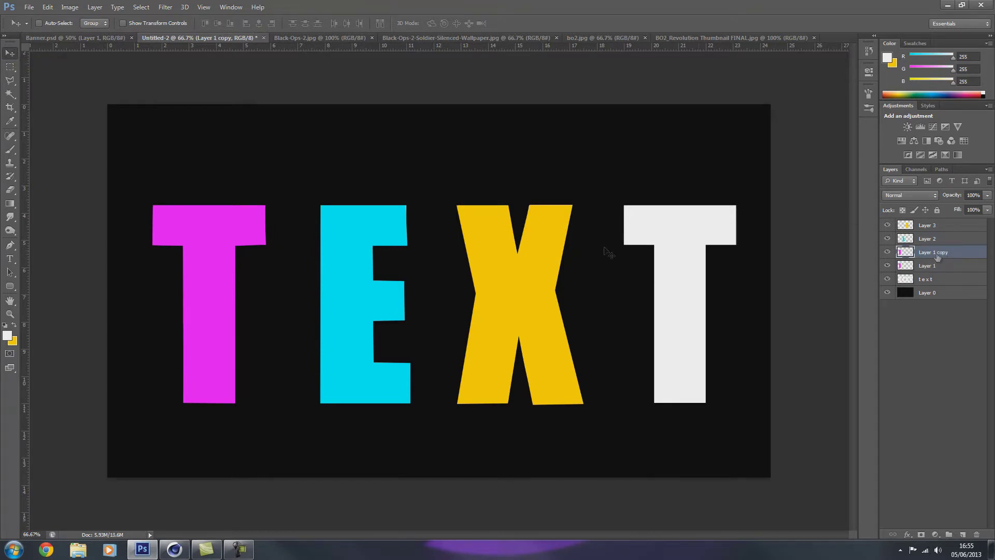
drag(196, 284, 666, 291)
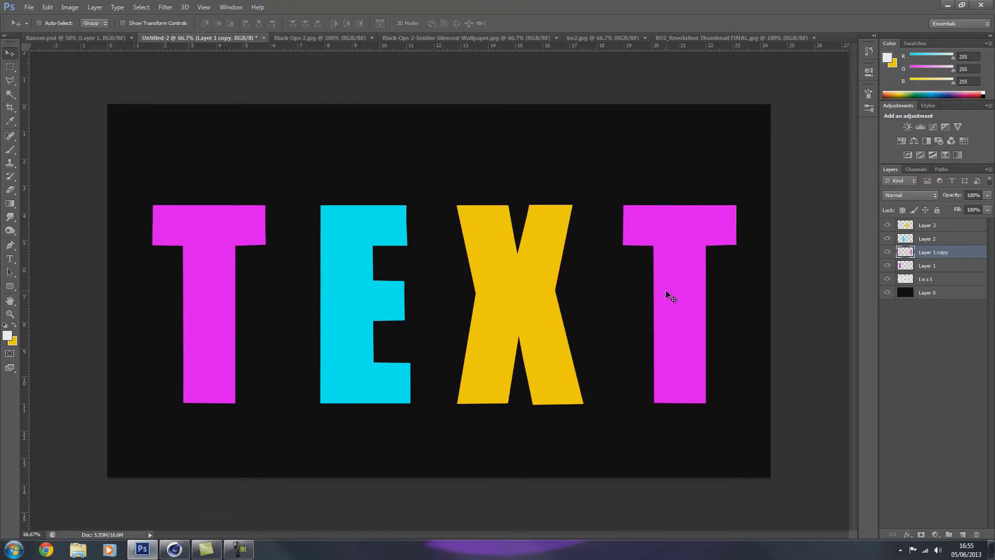
key(Right)
key(Left)
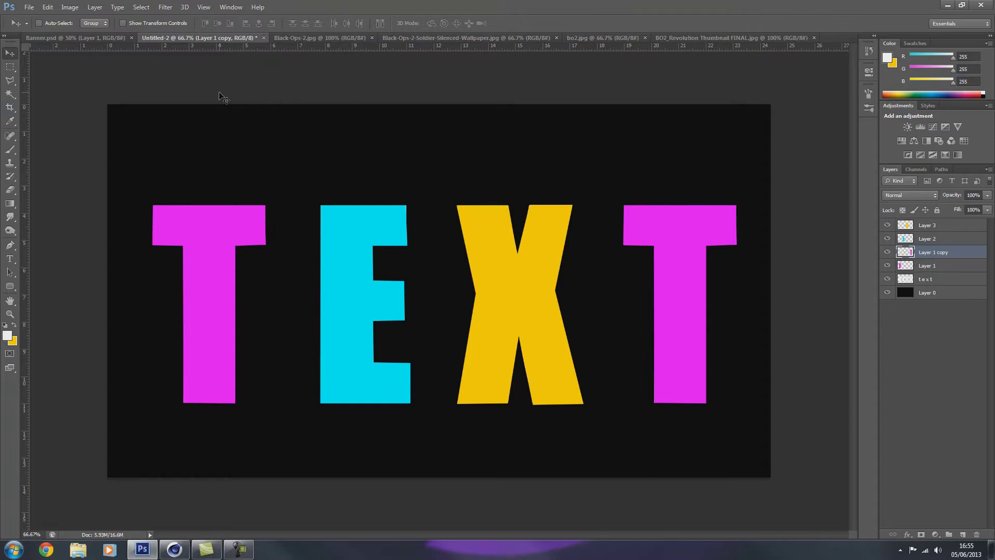
- Toggle the visibility of both magenta T layers and the cyan E layer to check the letter coverage
click(887, 265)
click(887, 252)
click(887, 239)
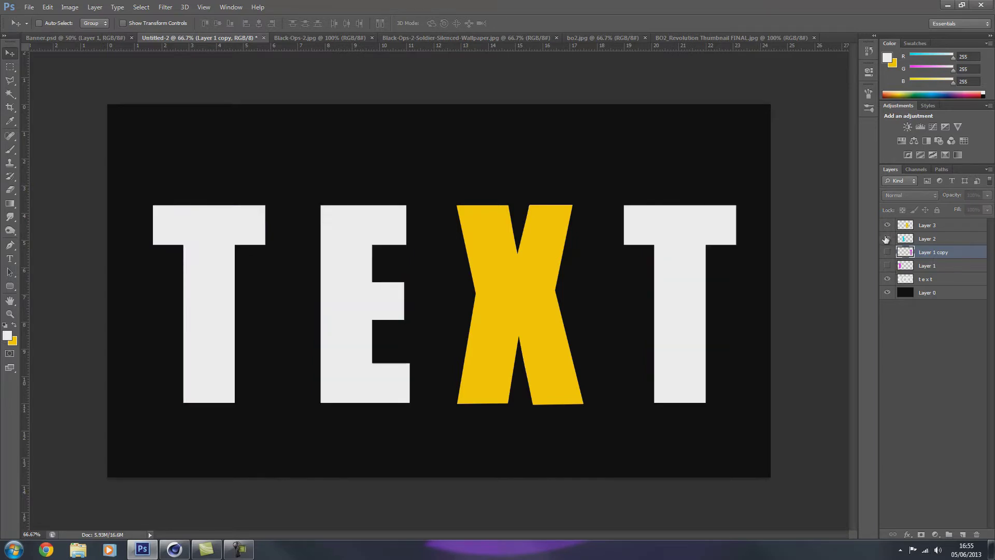
click(887, 239)
click(887, 251)
click(887, 265)
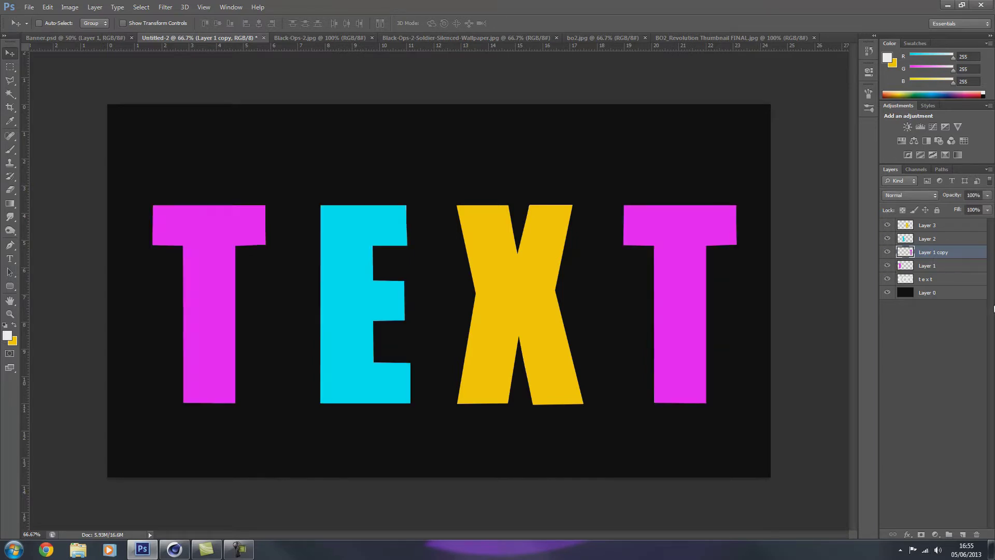
- Bring the bo2.jpg image into the Untitled-2 document directly above the first T's layer, Layer 1
click(944, 266)
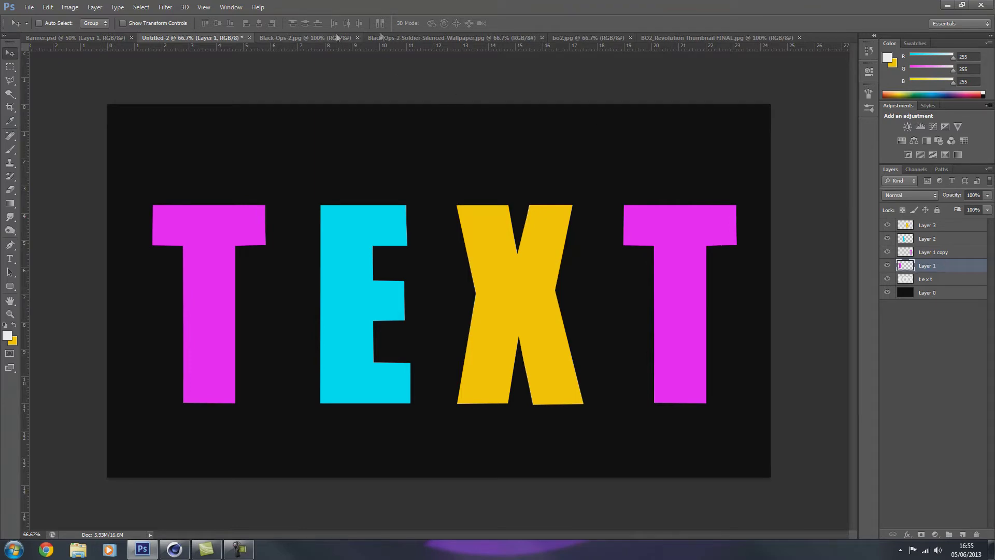
click(665, 38)
click(580, 38)
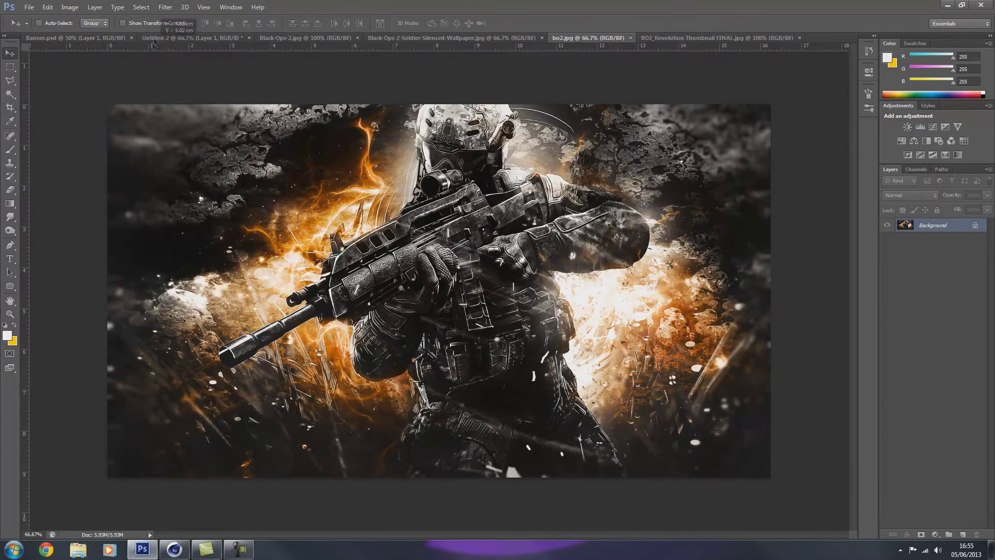
drag(155, 39, 257, 251)
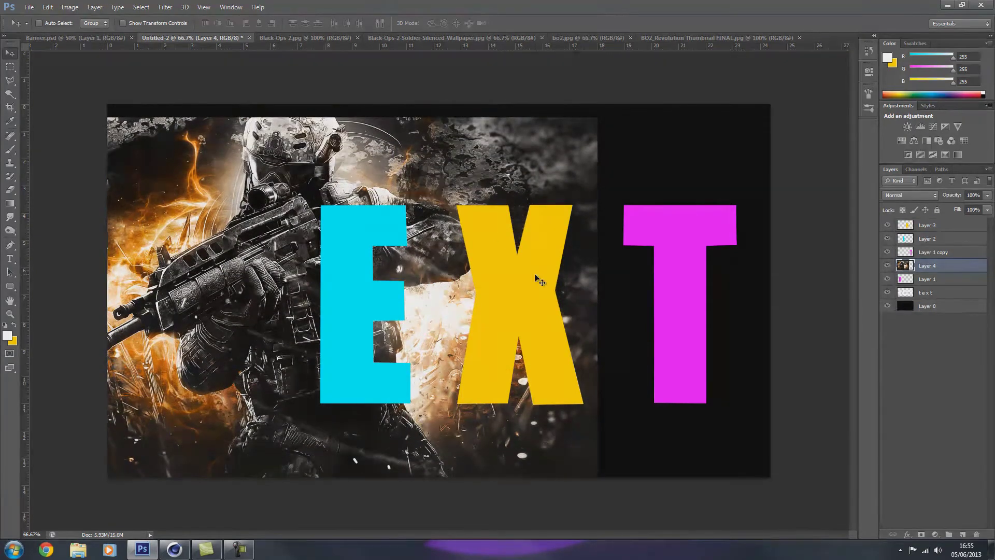
- Clip the soldier image layer to the first T's layer with a clipping mask
click(959, 282)
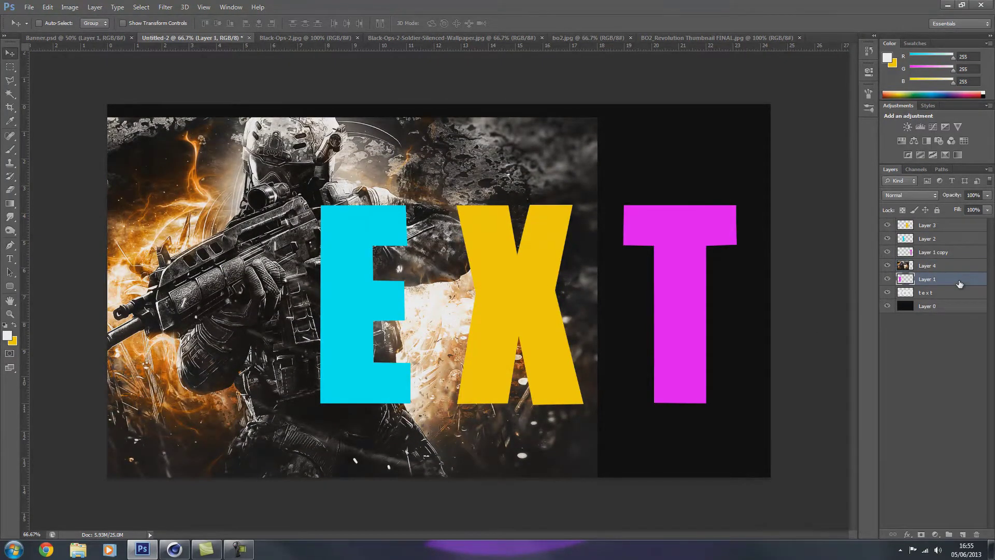
click(952, 266)
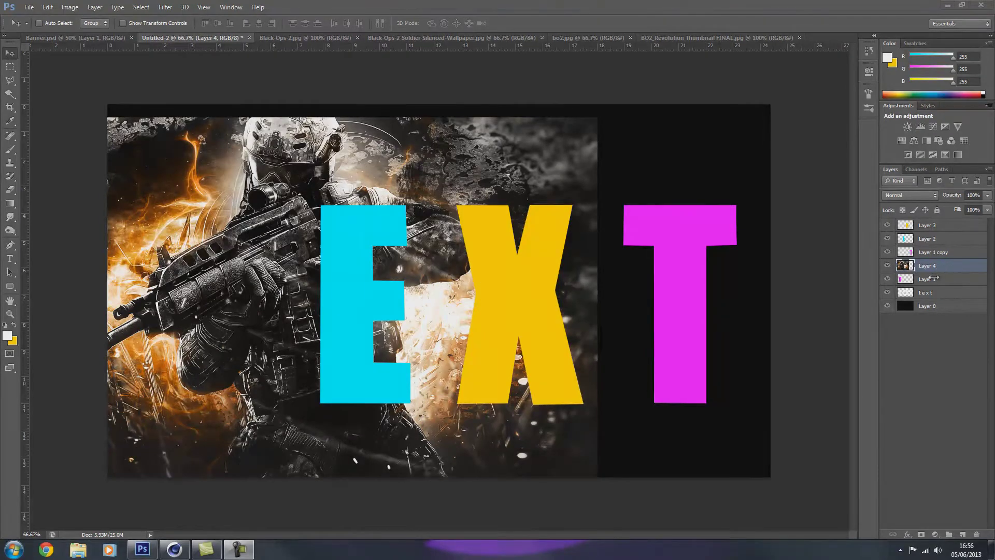
right_click(959, 268)
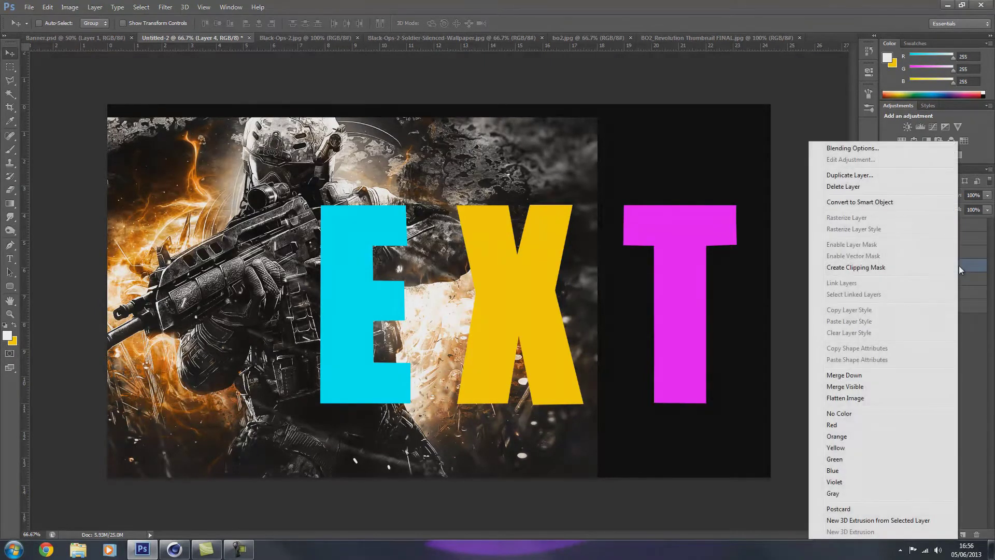
click(881, 267)
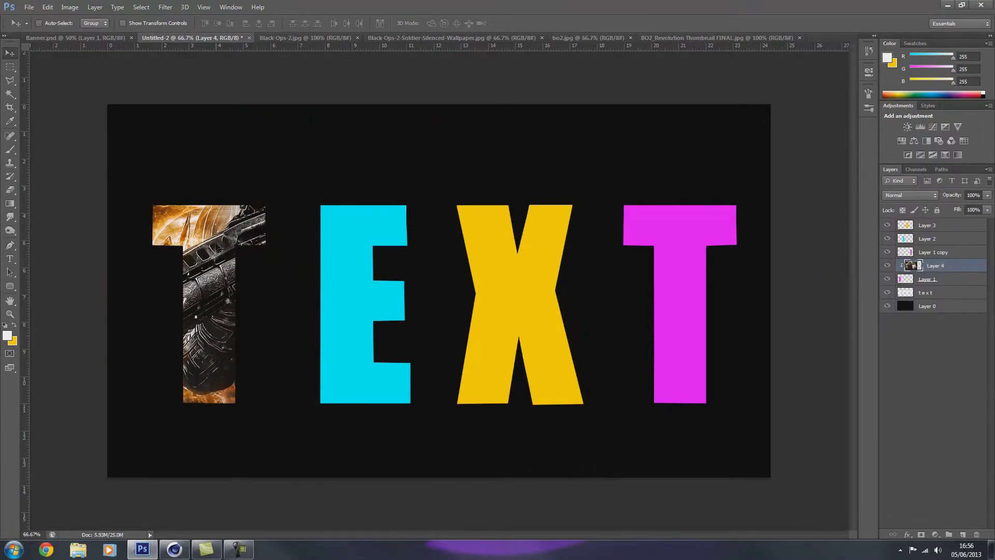
- Reposition the clipped soldier image inside the first T and scale it down to about 57% with Free Transform
mouse_move(171, 303)
mouse_down()
mouse_move(145, 295)
mouse_move(160, 296)
mouse_up()
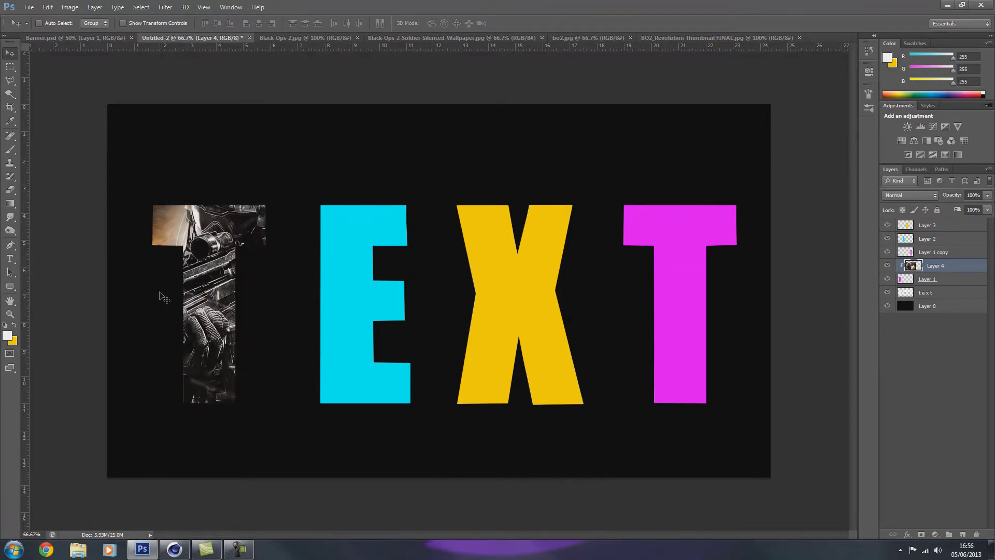
key(ctrl+t)
drag(540, 167, 256, 327)
drag(124, 450, 255, 325)
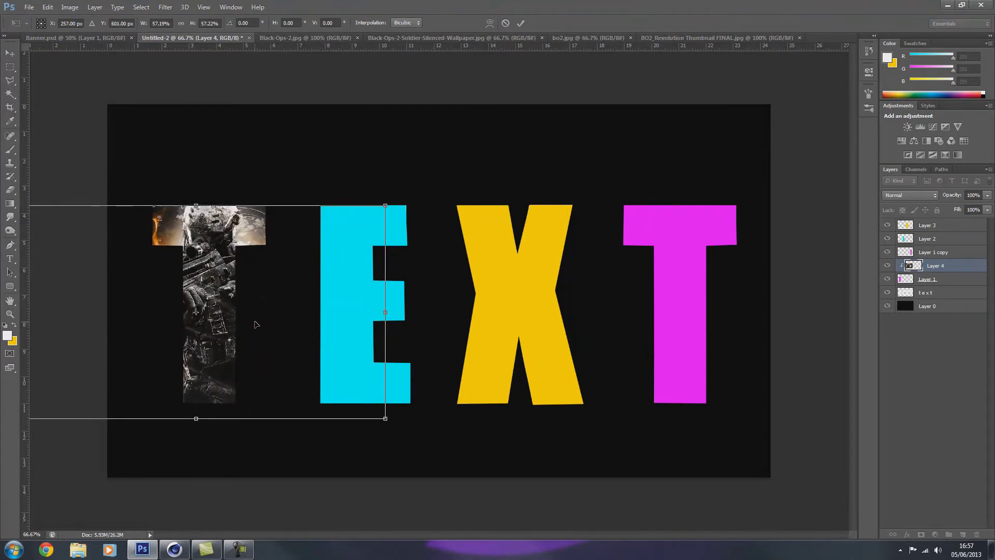
- Nudge the scaled image up and right within the first T to X 331 px, Y 574 px, and apply the transformation
key(Up)
key(Up)
key(Up)
key(Up)
key(Up)
key(Up)
key(Up)
key(Up)
key(Up)
key(Up)
key(Up)
key(Up)
key(Up)
key(Up)
key(Up)
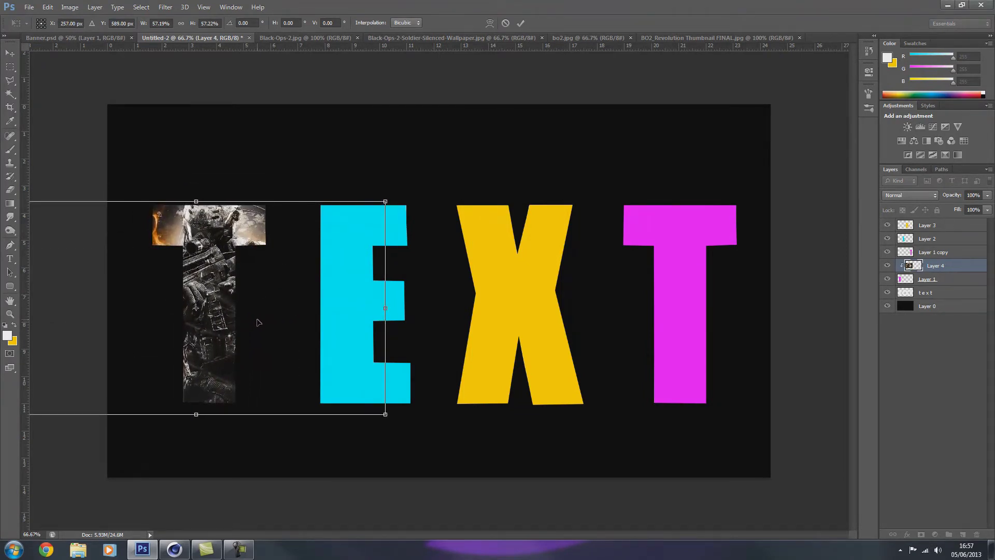
key(Up)
key(Up)
key(Up)
key(Up)
key(Up)
key(Up)
key(Up)
key(Up)
key(Up)
key(Up)
key(Up)
key(Up)
key(Right)
key(Right)
key(Right)
key(Right)
key(Right)
key(Right)
key(Right)
key(Right)
key(Right)
key(Right)
key(Right)
key(Right)
key(Right)
key(Right)
key(Right)
key(Right)
key(Right)
key(Right)
key(Right)
key(Right)
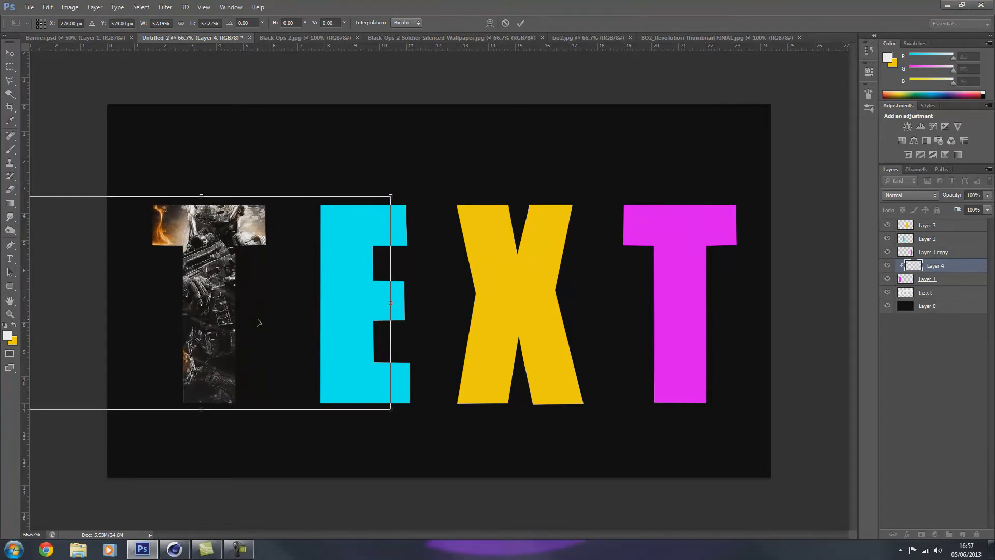
key(Right)
key(Right)
key(Right)
key(Right)
key(Right)
key(Right)
key(Right)
key(Right)
key(Right)
key(Right)
key(Right)
key(Right)
key(Right)
key(Right)
key(Right)
key(Right)
key(Right)
key(Right)
key(Right)
key(Right)
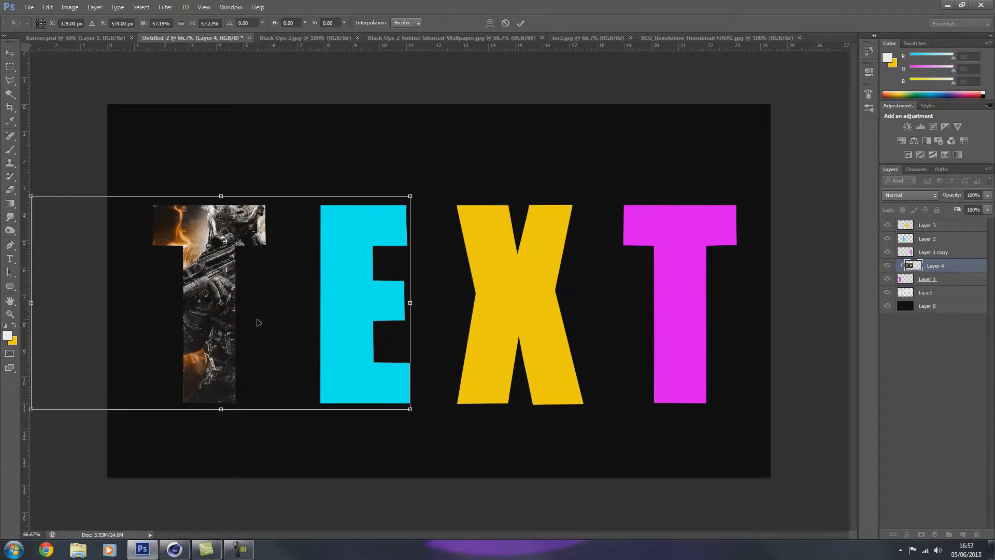
click(10, 54)
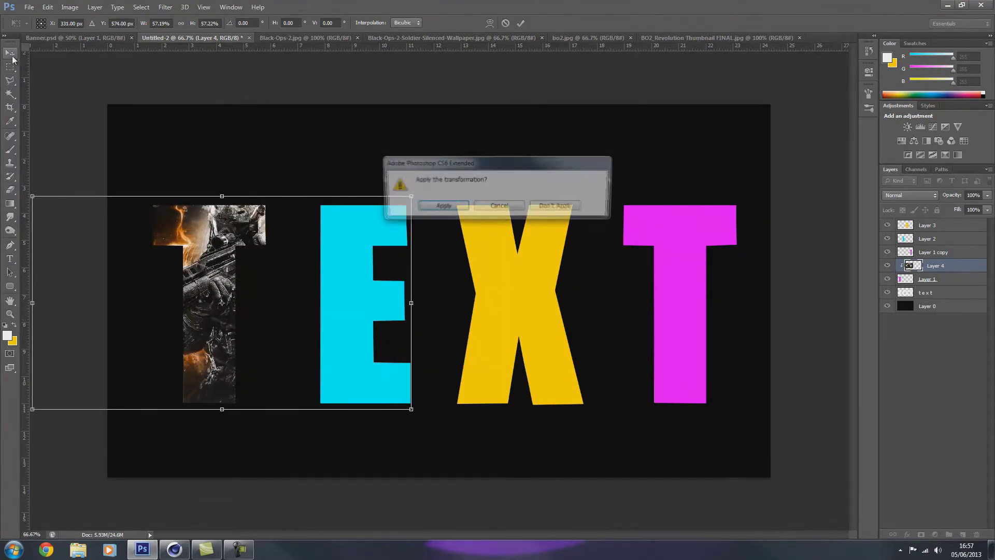
key(Return)
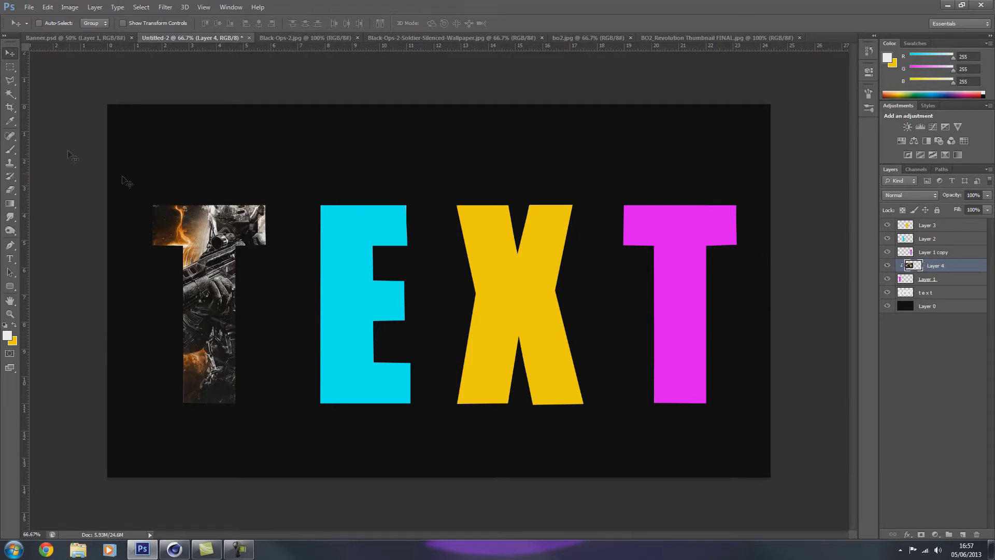
- Activate the Brush tool and try the 2472 px, 957 px and 337 px brush tips from the preset library
click(11, 149)
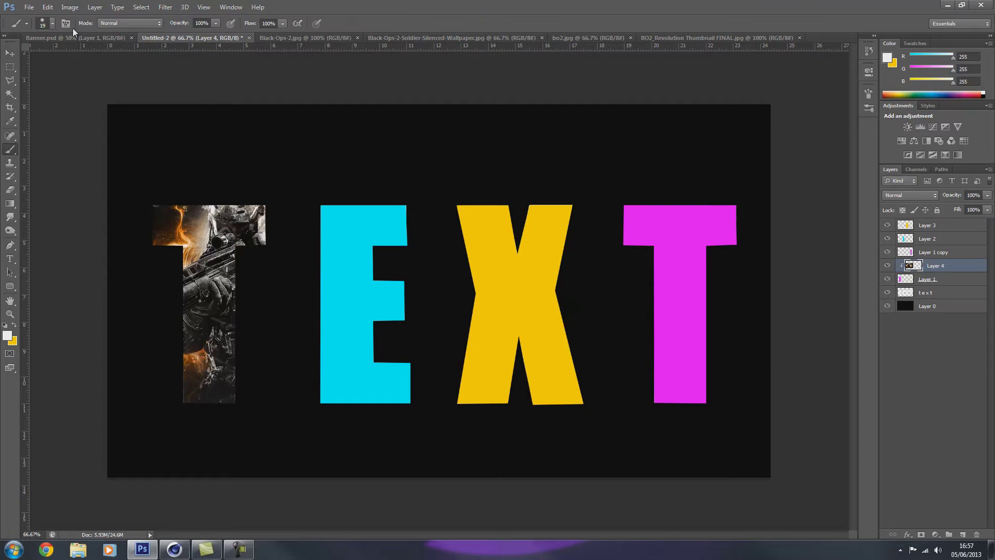
click(52, 23)
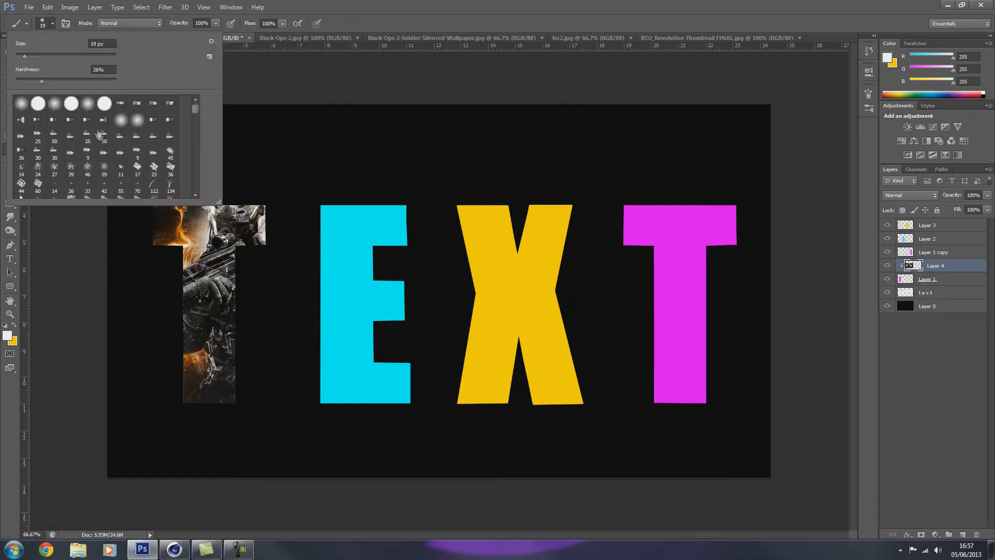
drag(194, 111, 195, 122)
click(153, 123)
click(137, 130)
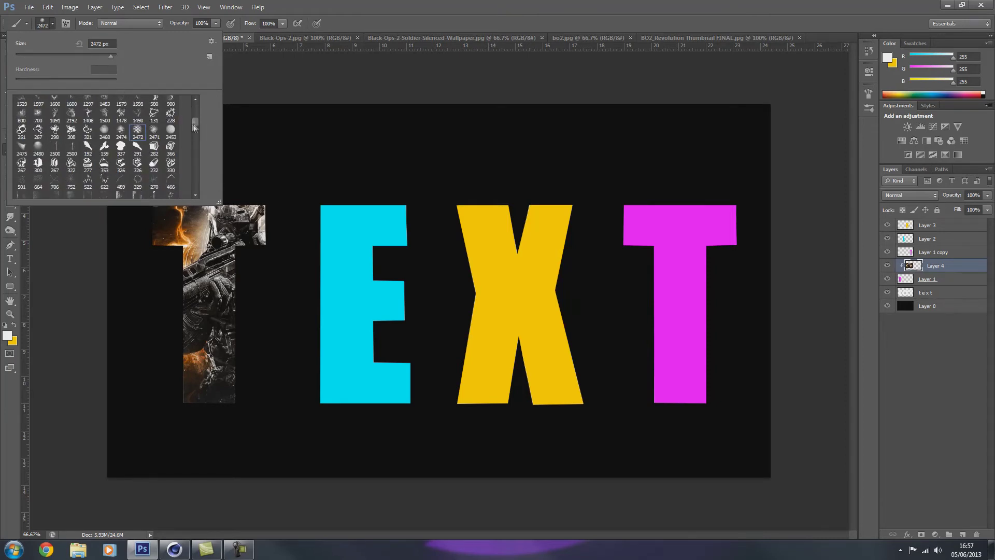
drag(192, 124, 197, 121)
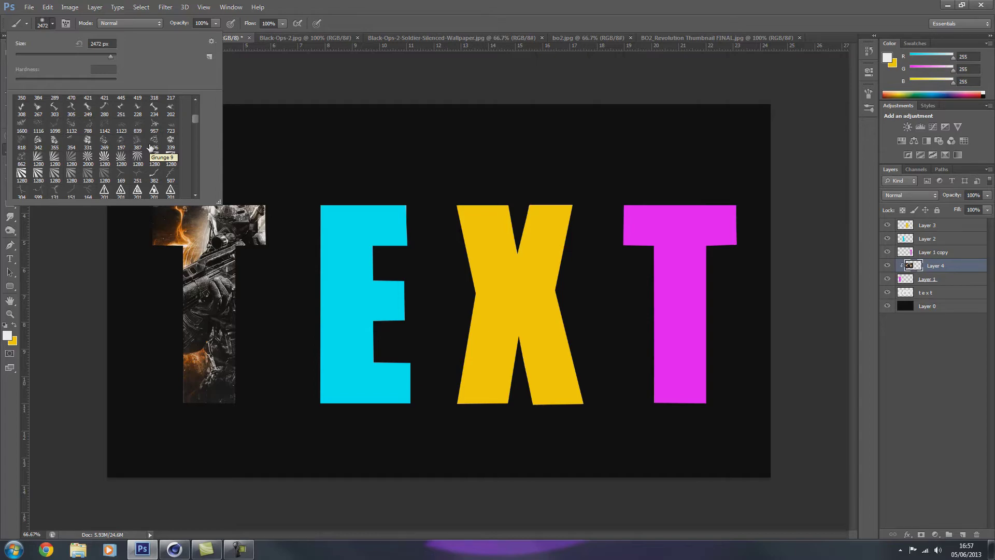
click(154, 124)
drag(197, 120, 197, 115)
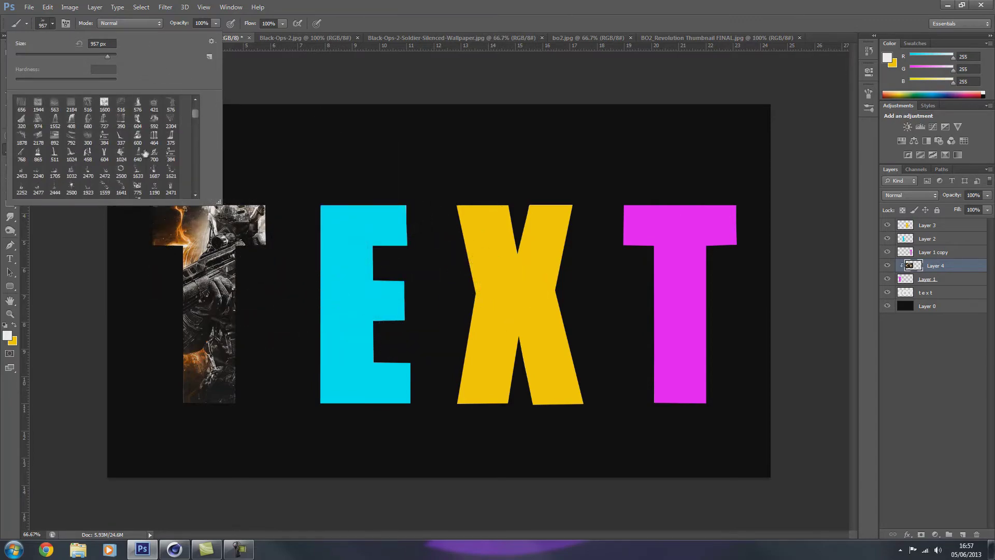
click(122, 137)
drag(194, 114, 194, 110)
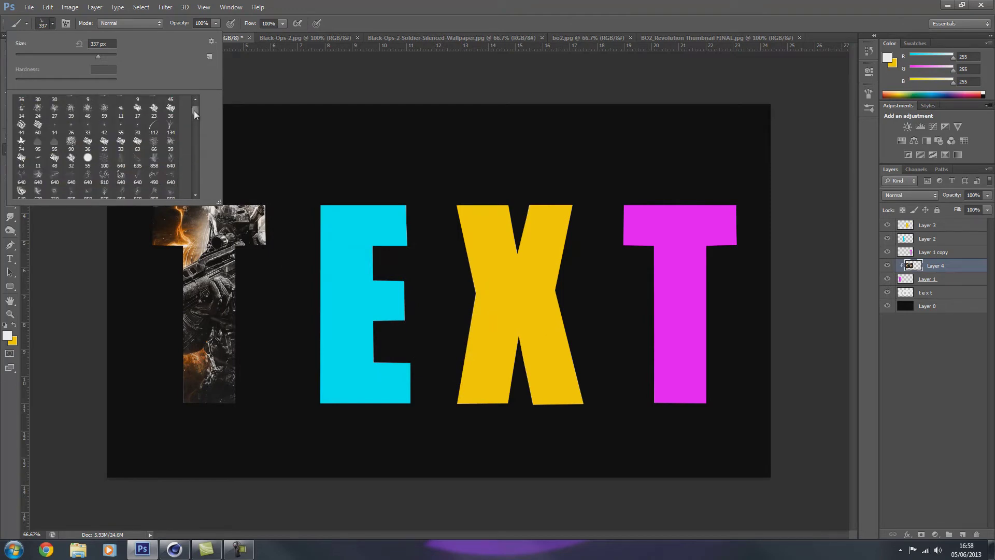
- Choose the 775 px brush tip from the preset library and reduce its size to 176 px
click(196, 195)
click(196, 195)
click(196, 195)
click(196, 195)
click(196, 195)
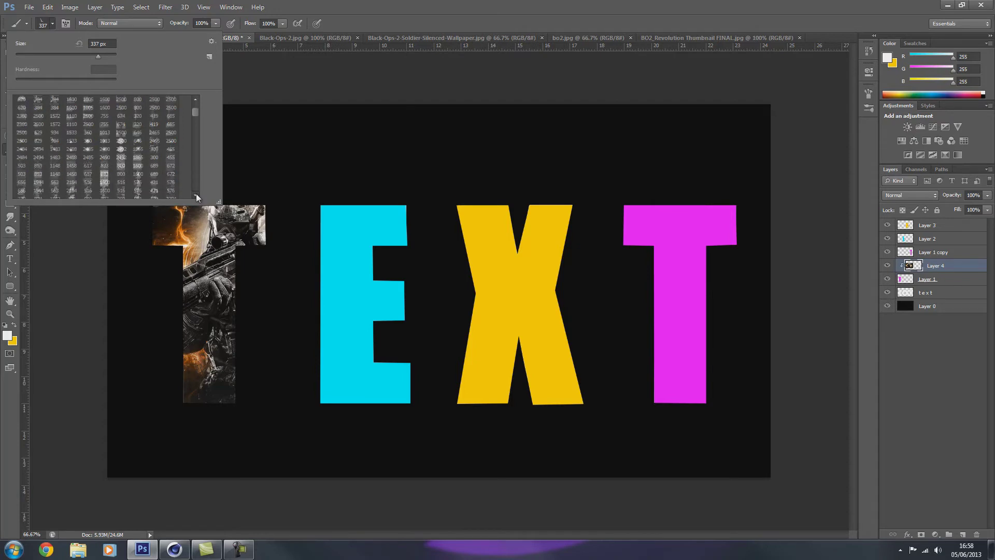
click(196, 195)
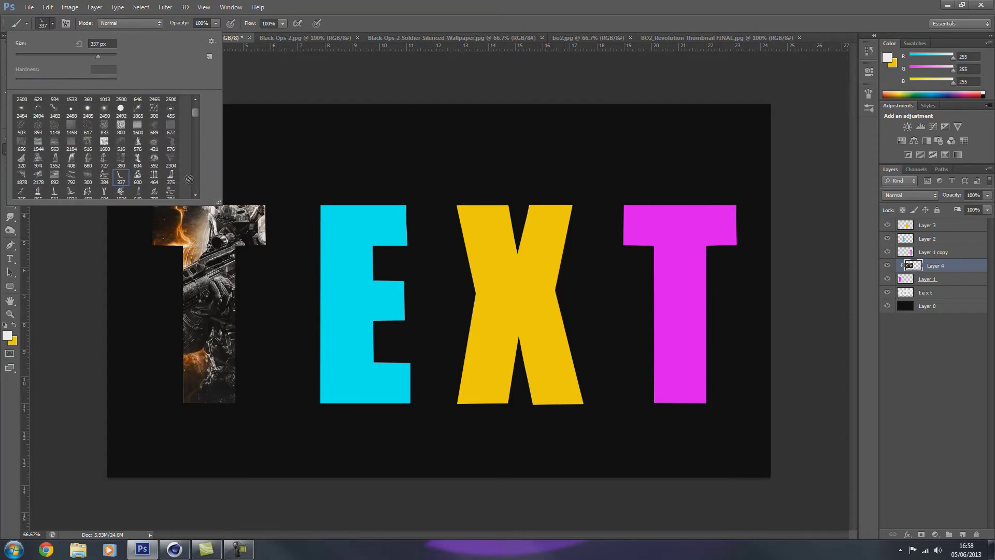
click(195, 195)
click(196, 195)
click(196, 195)
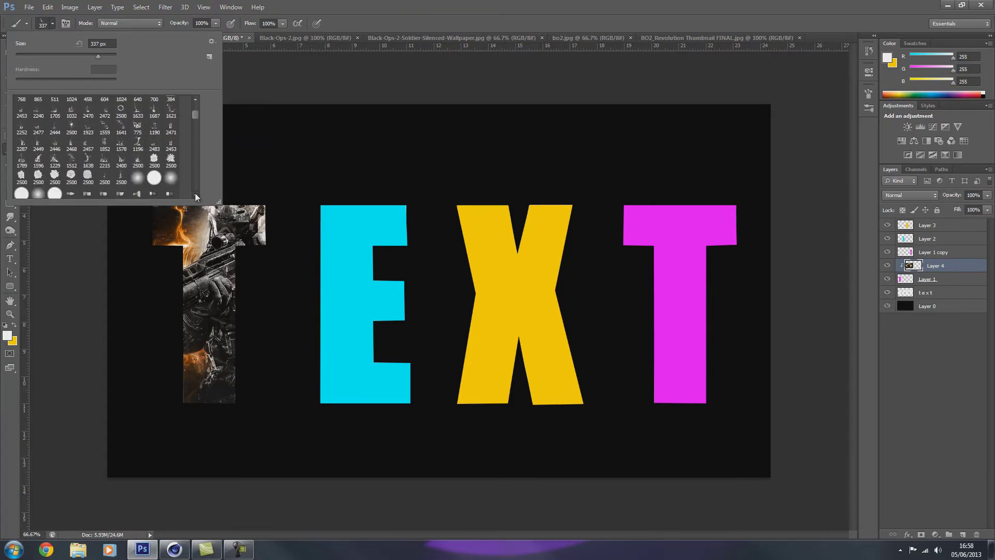
click(121, 127)
click(138, 127)
drag(105, 55, 85, 55)
click(52, 23)
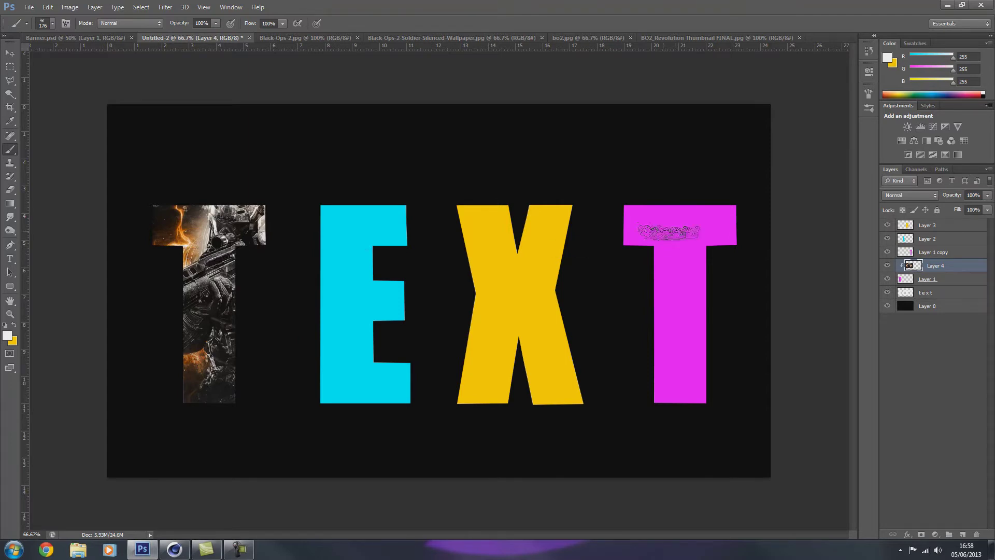
click(869, 106)
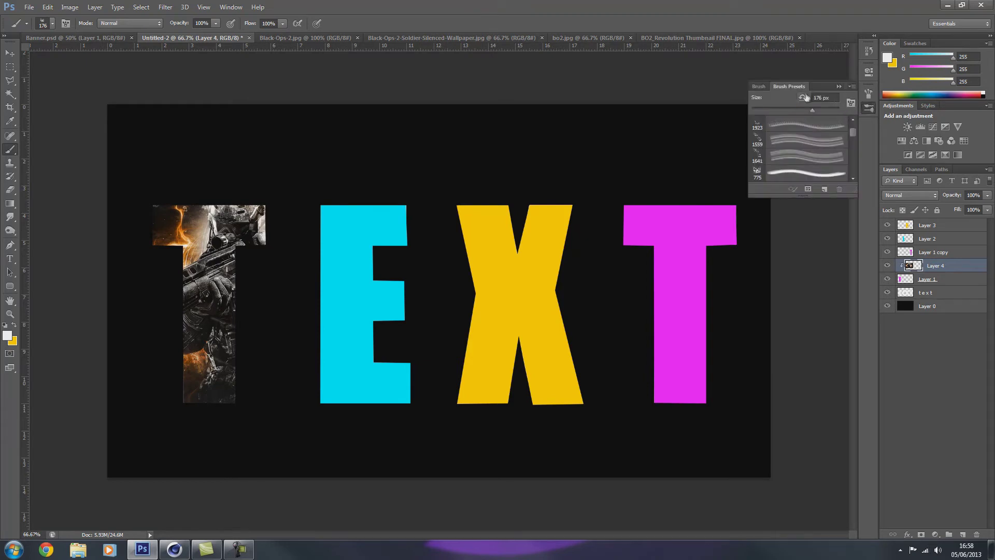
click(866, 111)
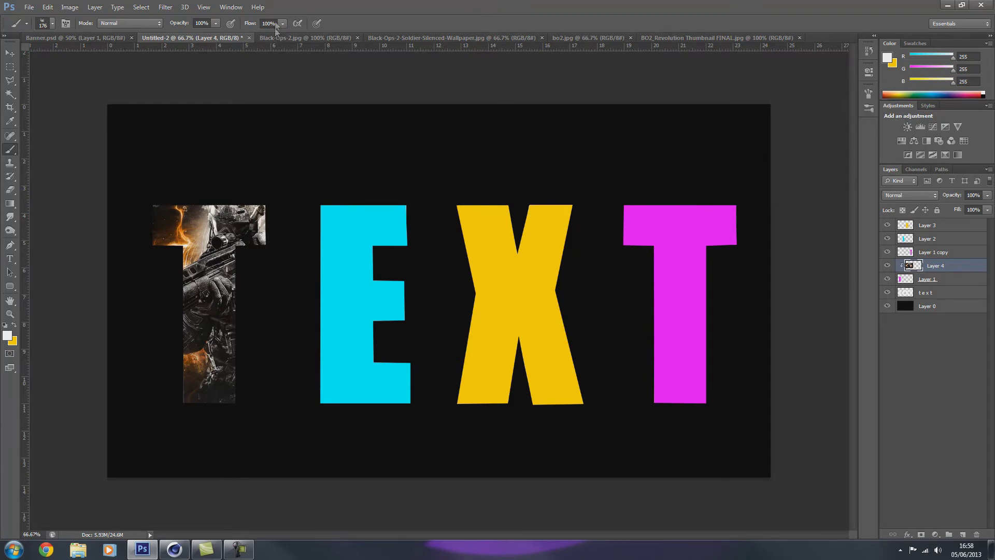
click(241, 8)
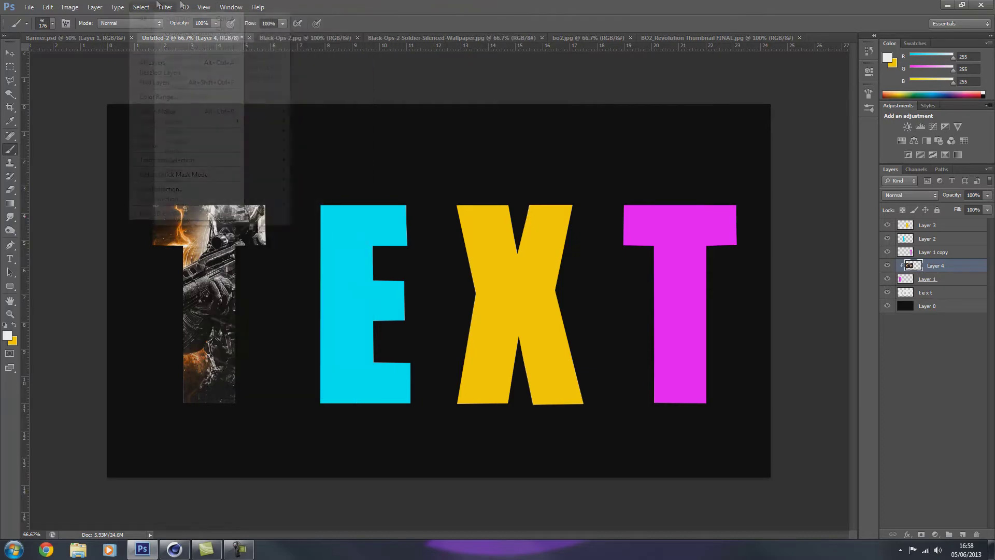
click(318, 3)
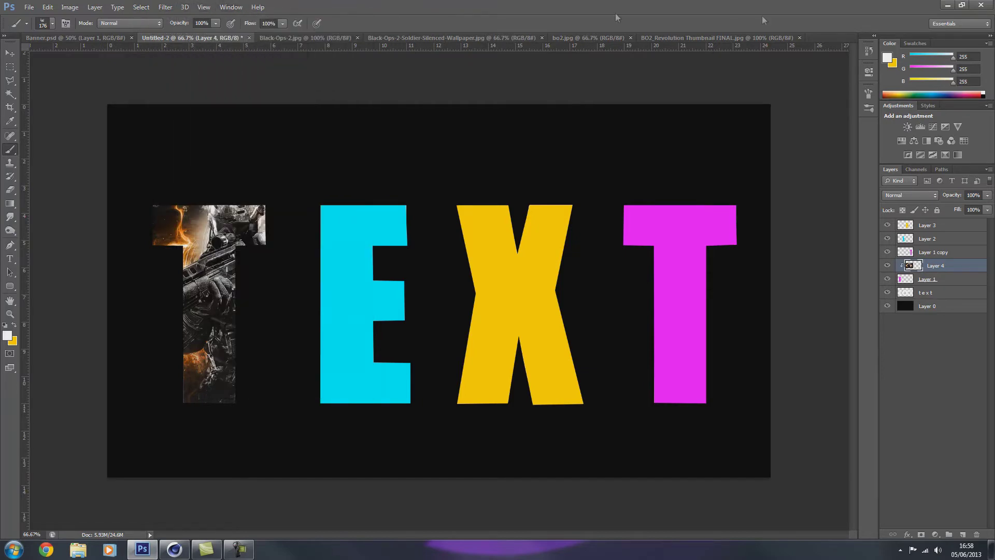
- Rotate the brush tip to an angle of 90° and reduce its size to 134 px
click(870, 110)
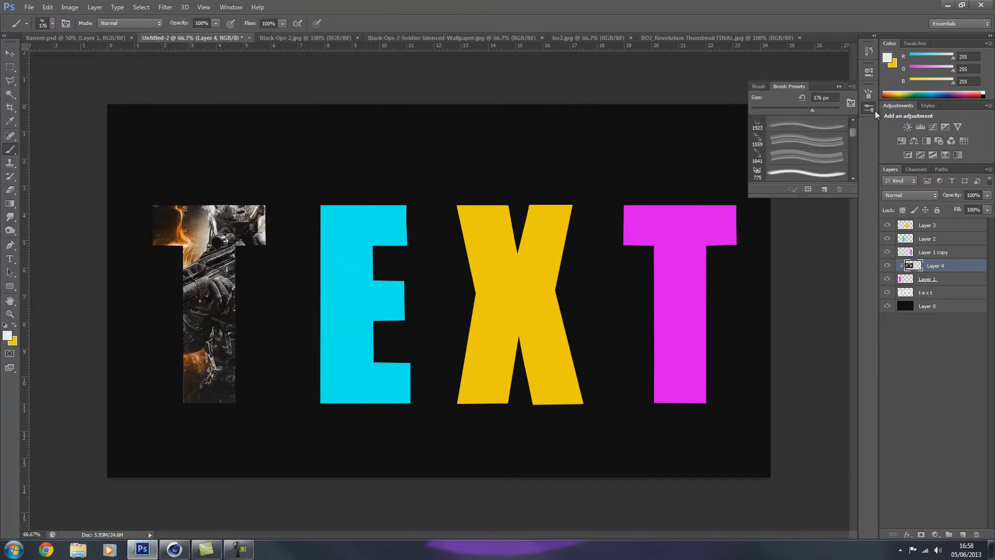
click(758, 87)
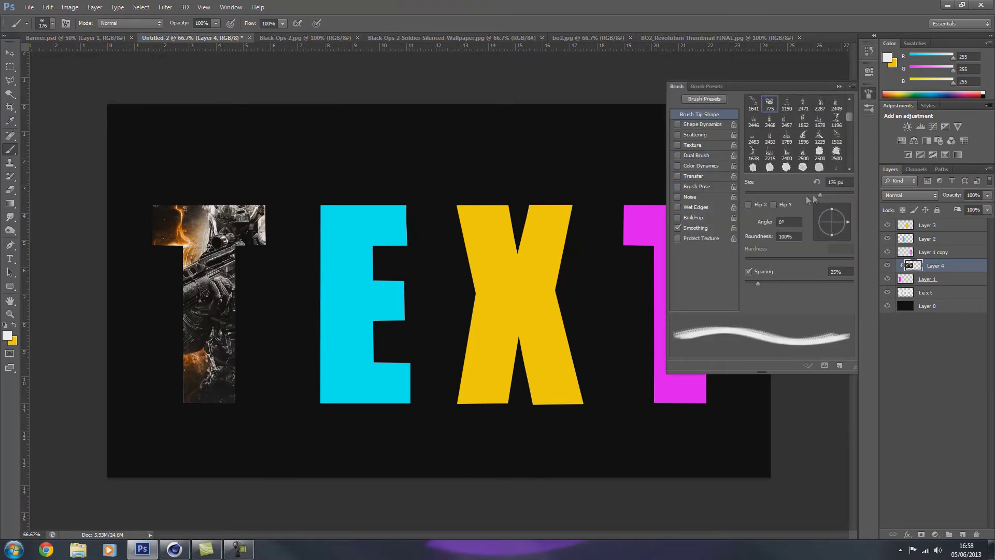
drag(849, 218, 832, 206)
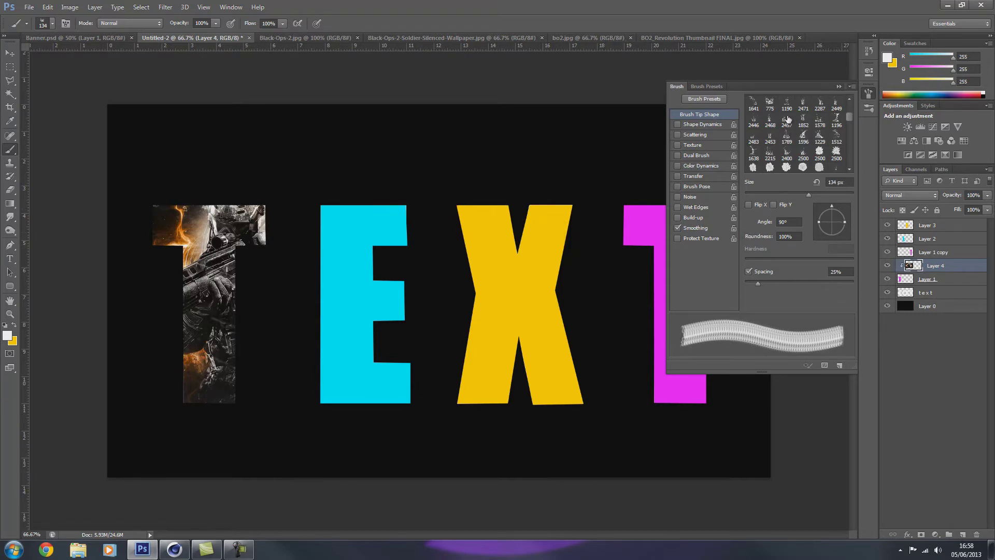
click(838, 87)
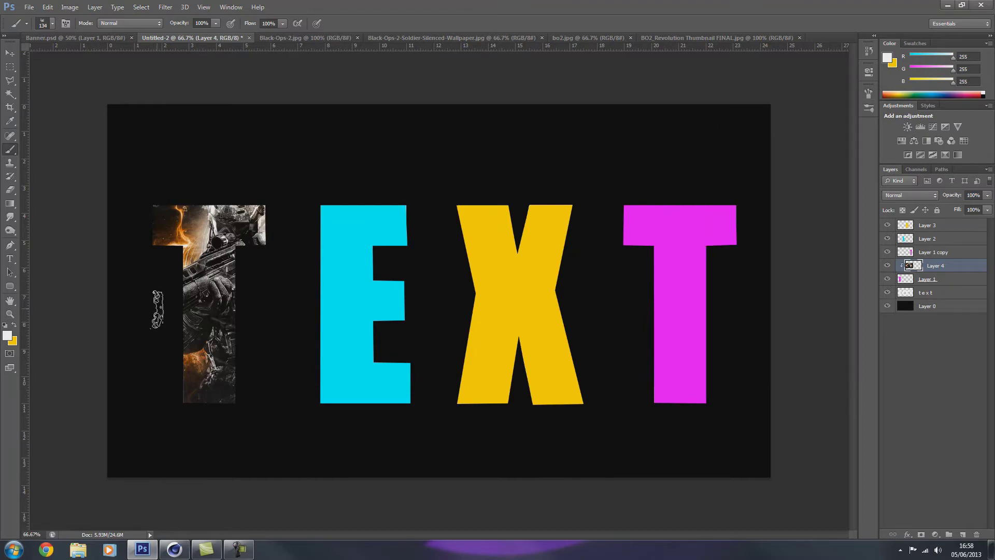
- Rotate the brush tip to an angle of -84° so it suits the right edge of the first T
key(ctrl+plus)
key(ctrl+plus)
key(ctrl+plus)
key(ctrl+plus)
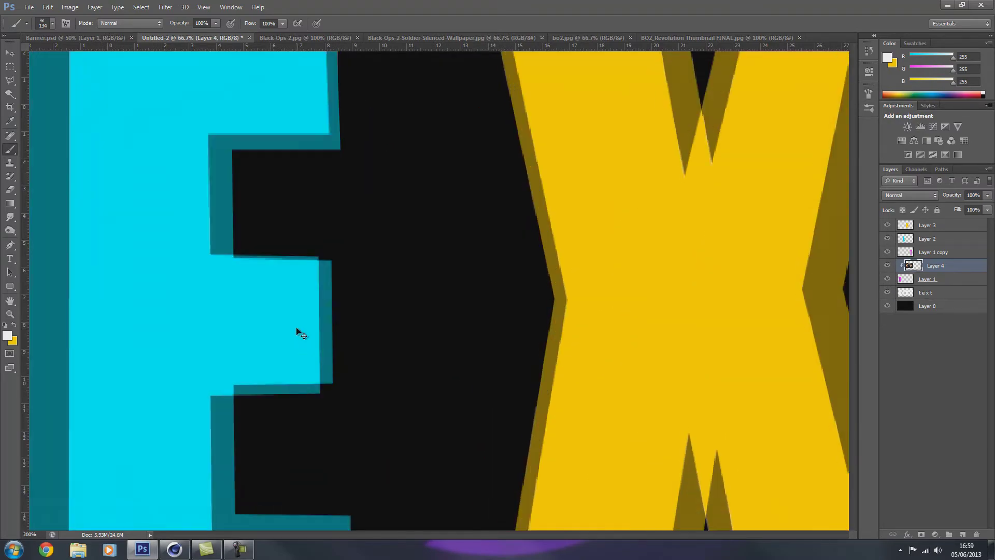
drag(518, 536, 392, 534)
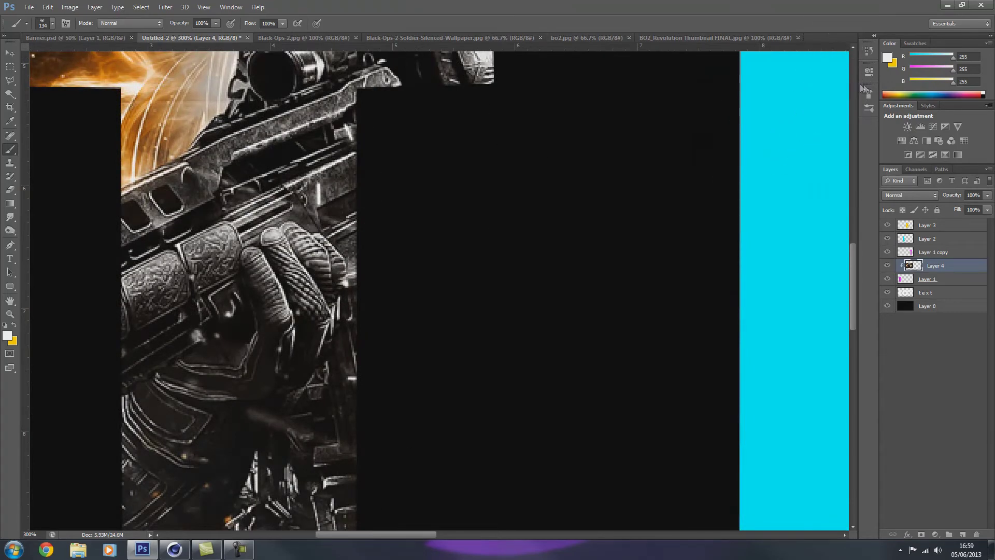
click(869, 108)
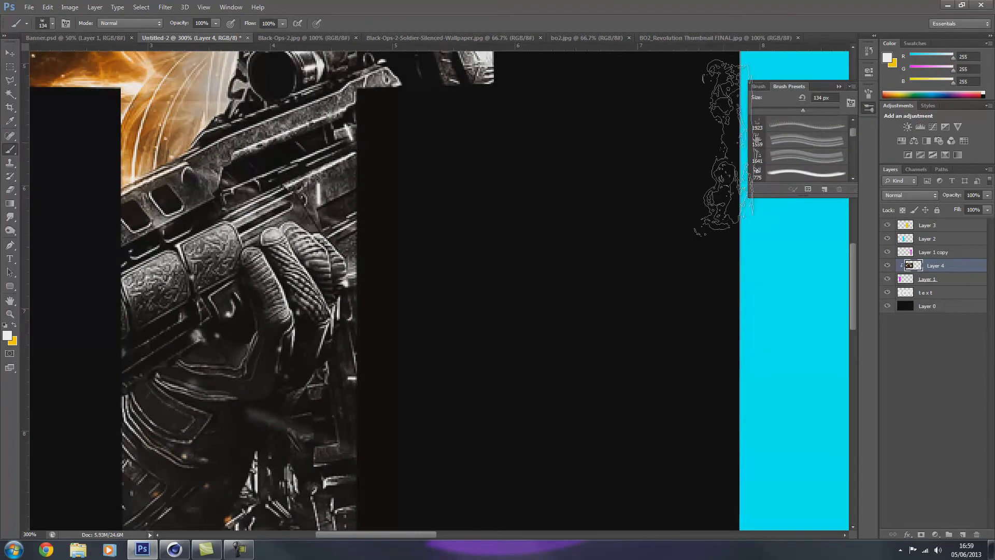
click(764, 89)
mouse_move(837, 205)
mouse_down()
mouse_move(847, 225)
mouse_move(833, 235)
mouse_up()
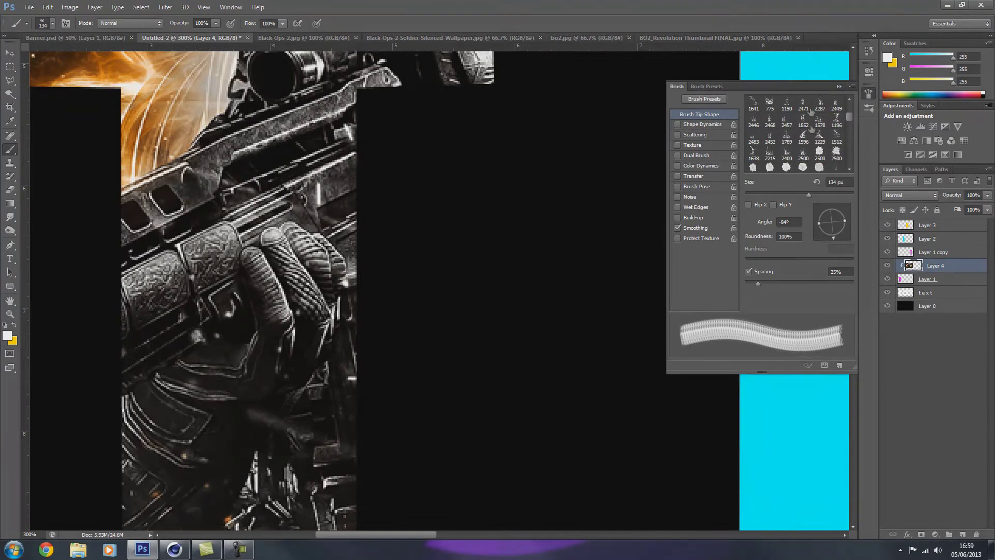
click(840, 87)
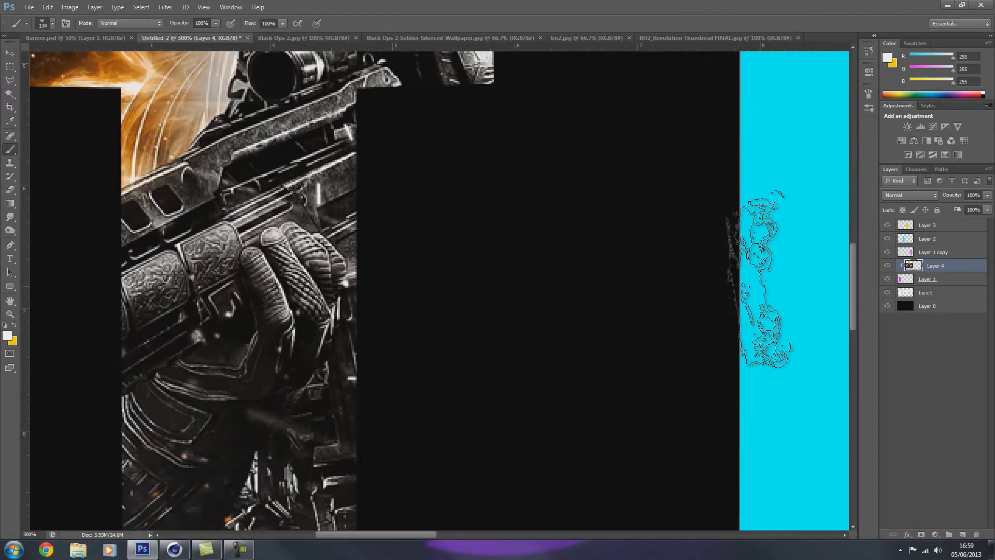
- Make the first T's base layer, Layer 1, active and check its visibility
click(951, 283)
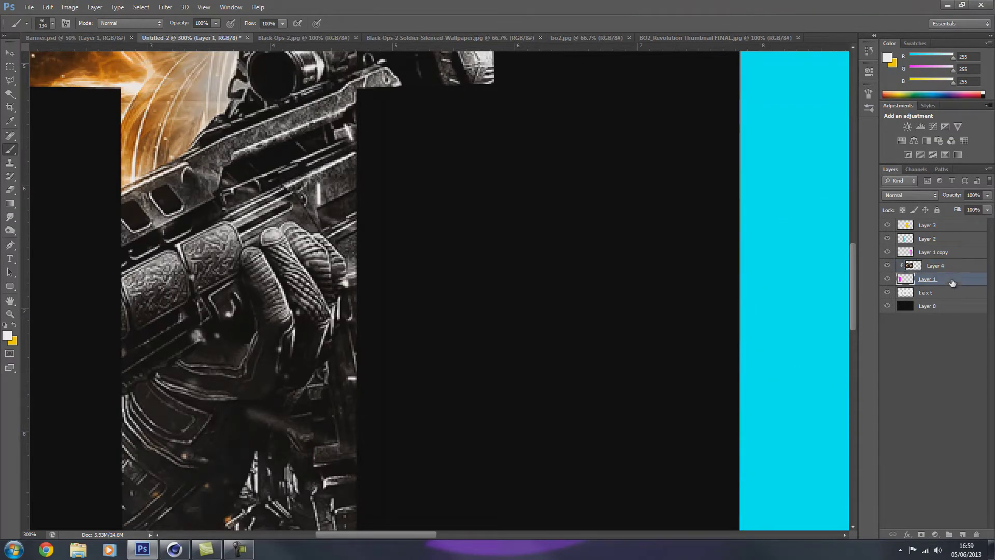
click(888, 281)
click(887, 281)
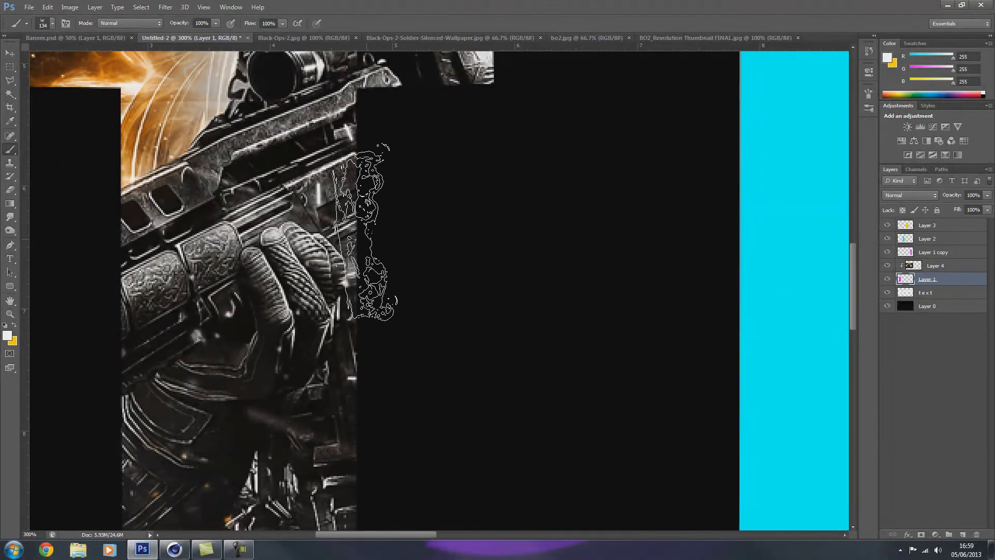
- Try stamping the rotated brush along the right edge of the first T's stem, and undo the stamp
click(369, 239)
drag(646, 337, 659, 336)
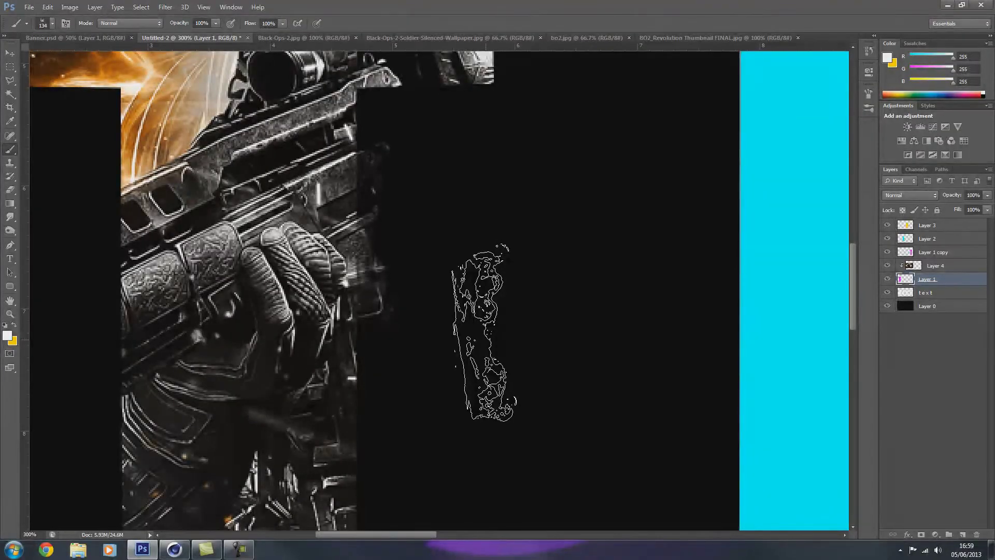
key(ctrl+z)
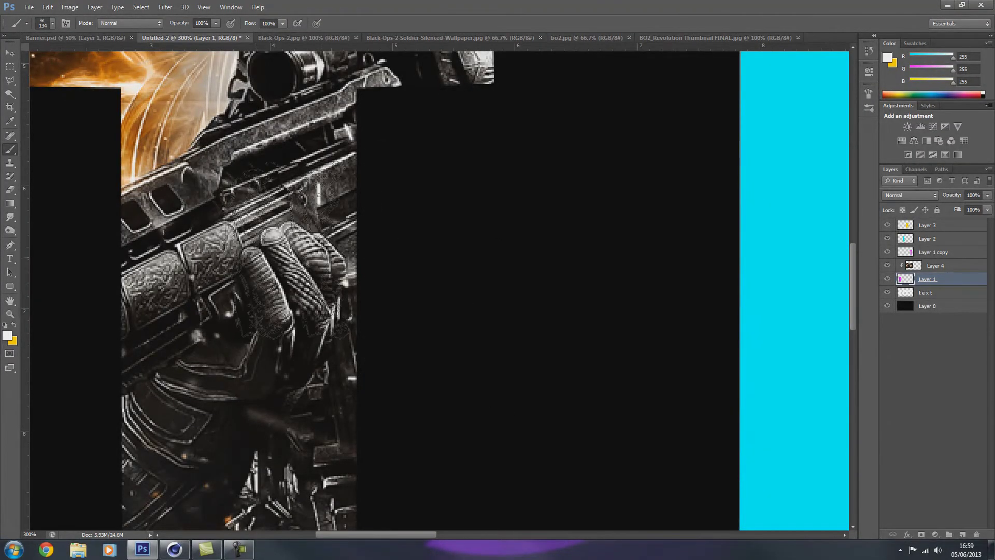
- Stamp the 134 px brush on Layer 1 at the right end of the first T's crossbar to roughen its edge
drag(359, 293, 452, 283)
key(ctrl+minus)
key(ctrl+minus)
key(ctrl+minus)
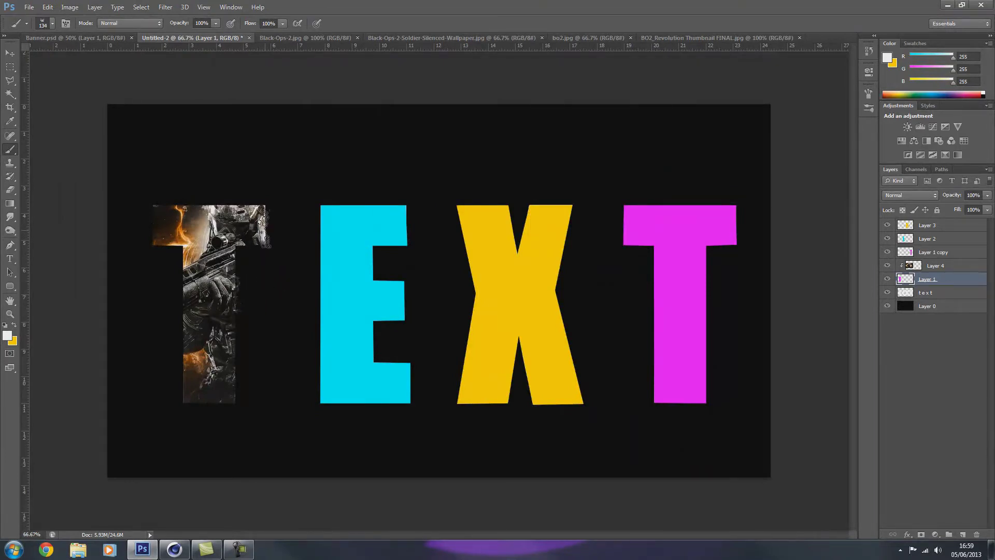
click(265, 229)
- Choose the 2483 px brush tip and reduce its size to 257 px
click(52, 23)
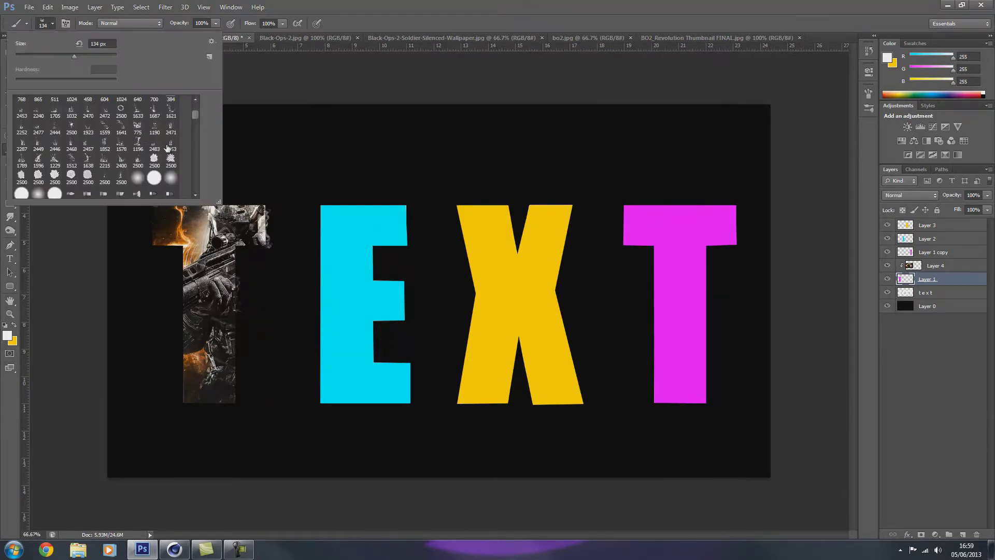
click(138, 144)
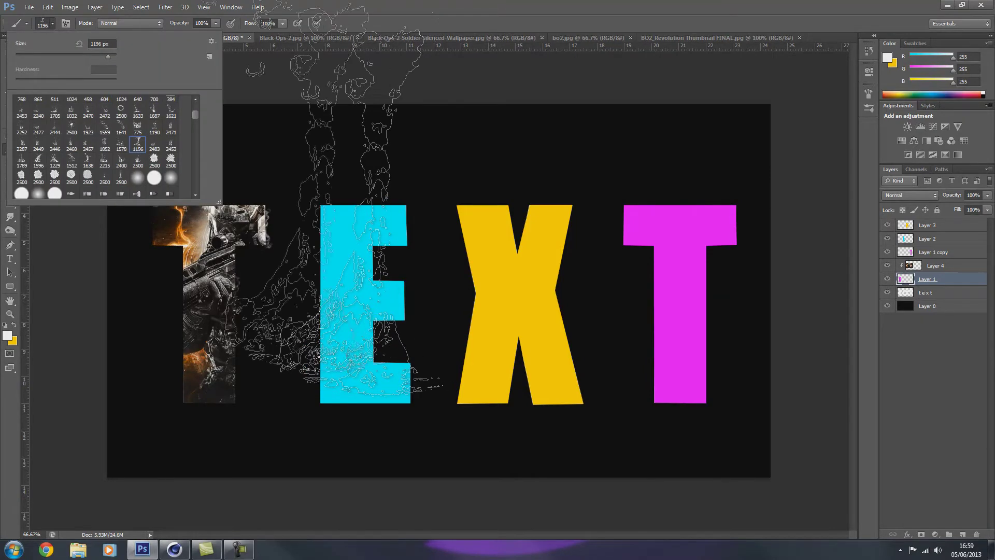
click(155, 145)
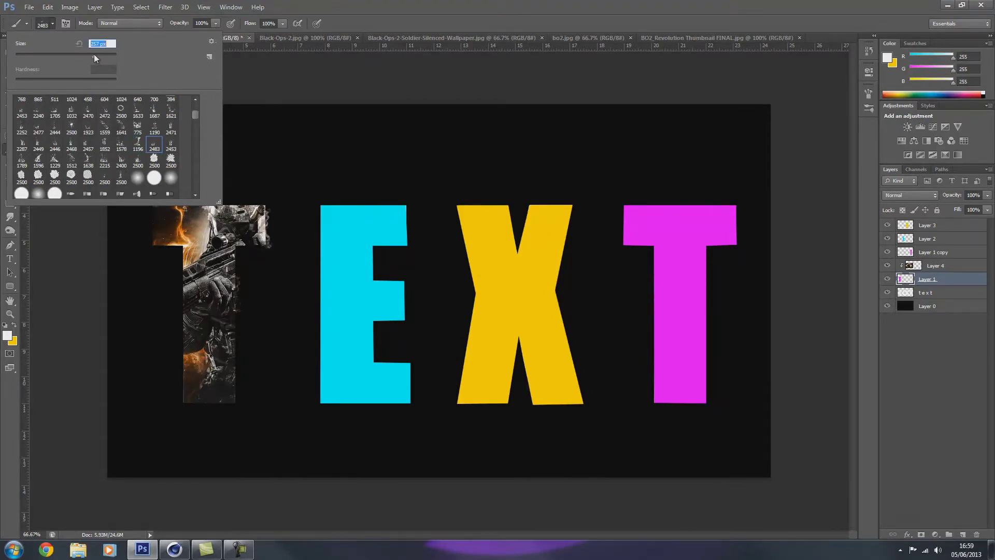
click(52, 24)
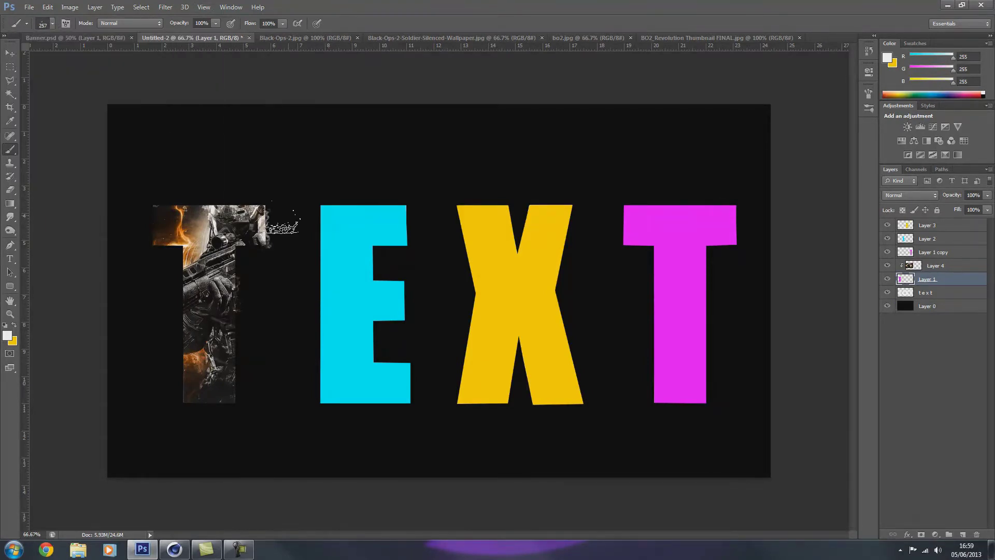
- Try the 2500, 131, 325 and 91 px brush tips in search of a suitable splatter shape
click(51, 24)
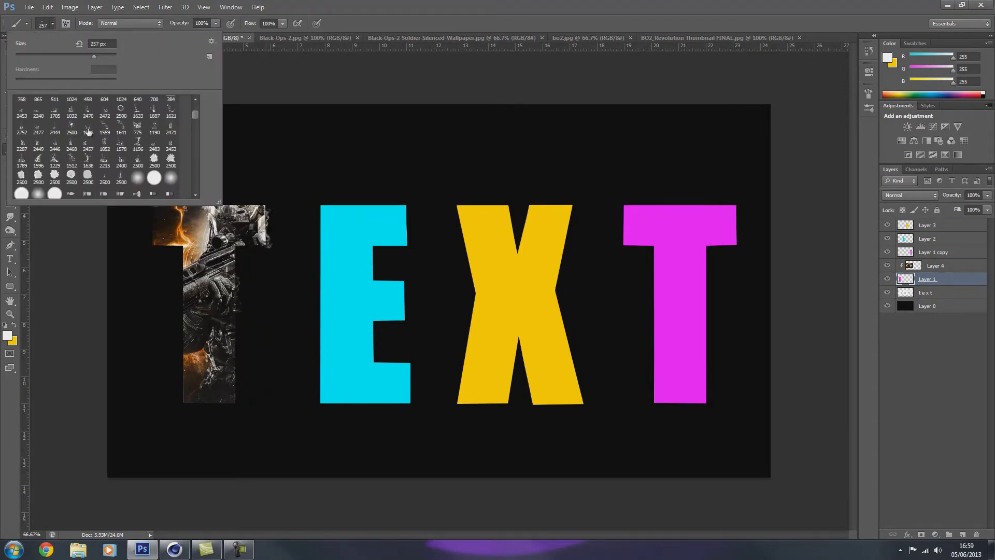
click(71, 127)
drag(194, 116, 196, 124)
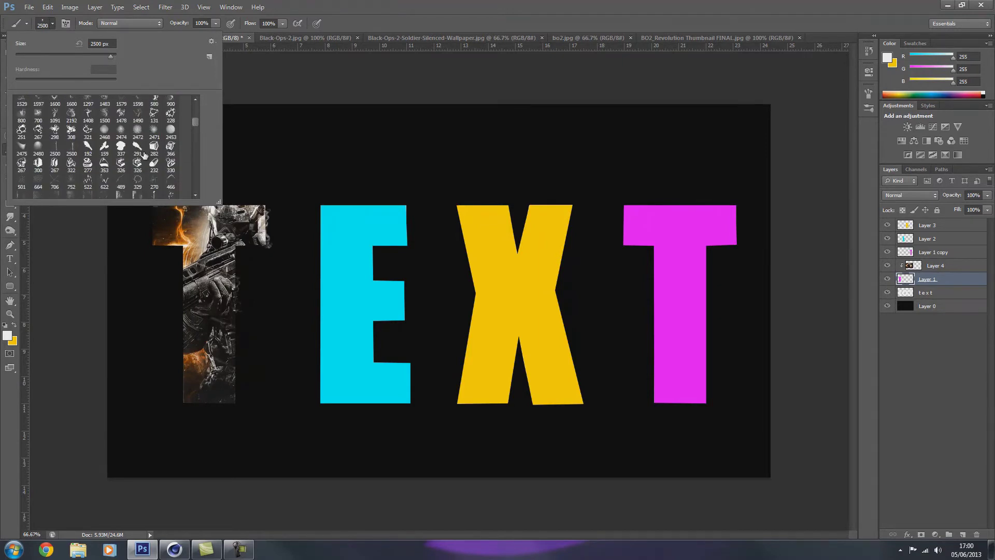
click(153, 116)
drag(193, 123, 194, 122)
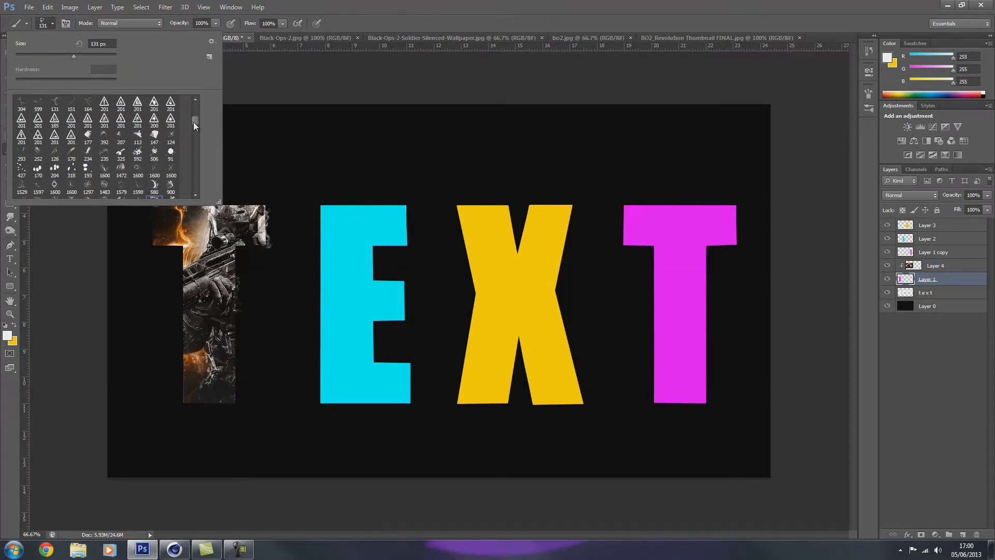
click(121, 154)
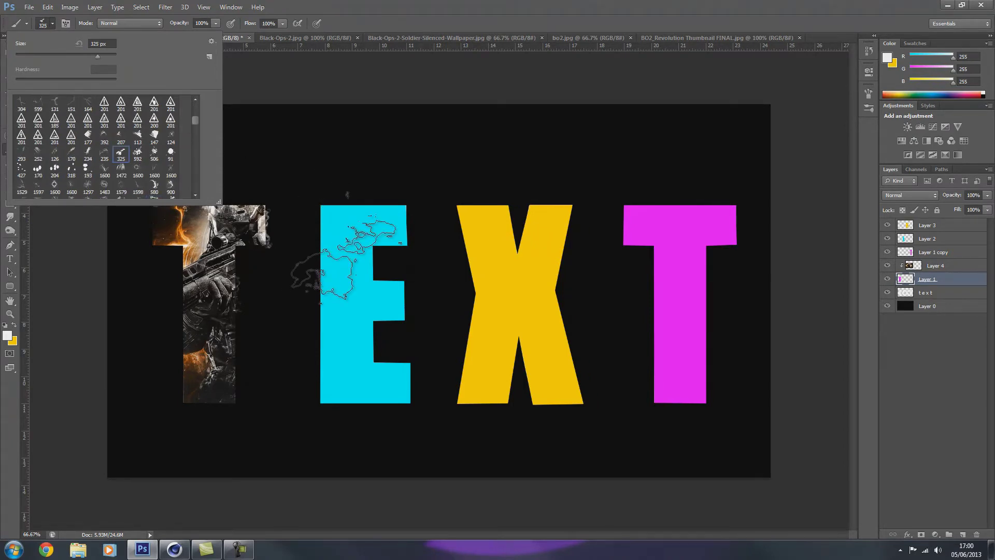
click(171, 153)
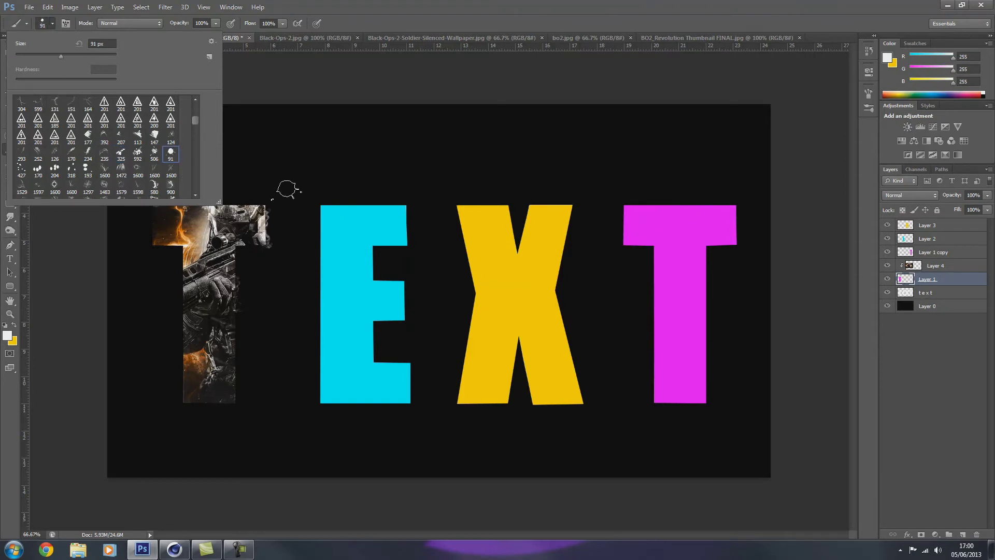
click(52, 24)
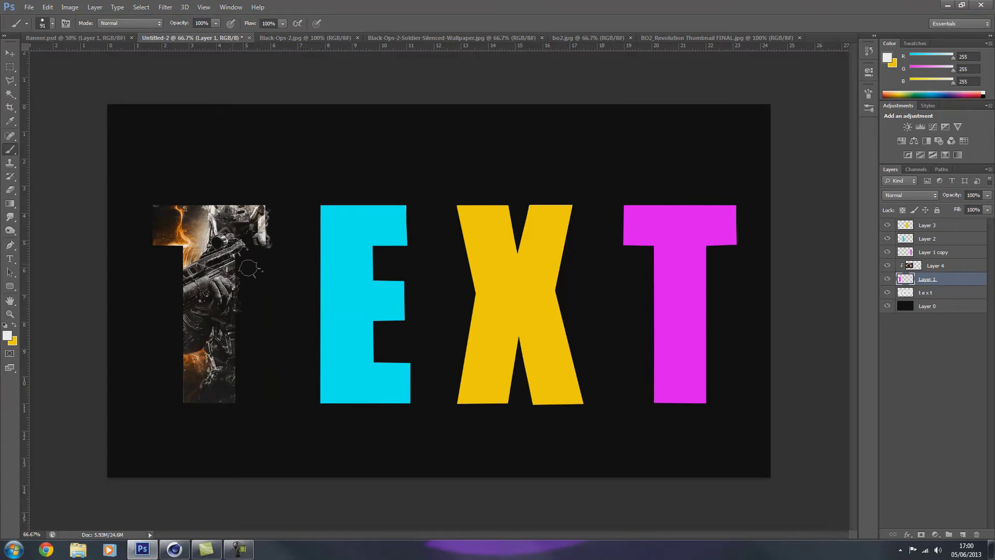
- Stamp a 267 px splatter brush on Layer 1 along the upper edge of the first T's crossbar, undoing a misplaced stamp
click(51, 24)
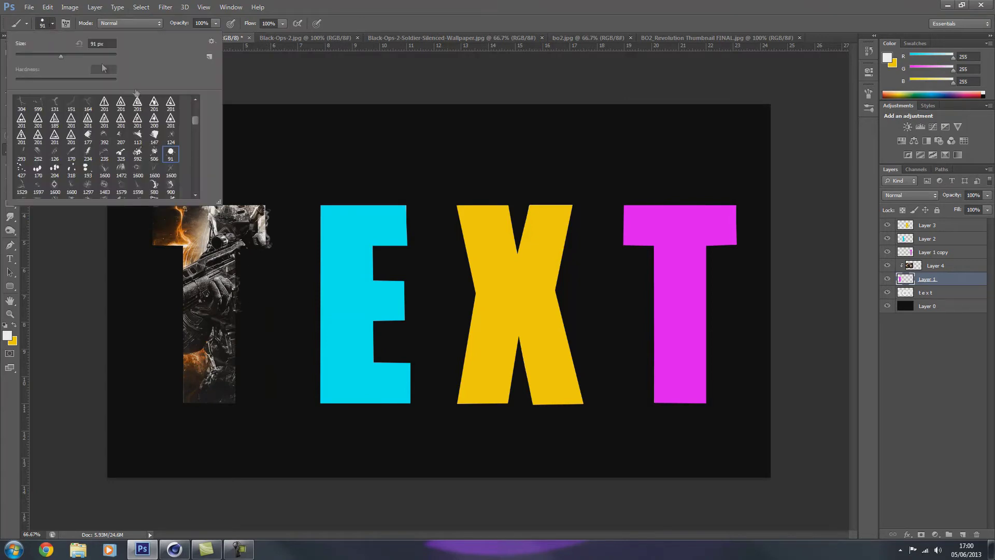
scroll(197, 119, up, 5)
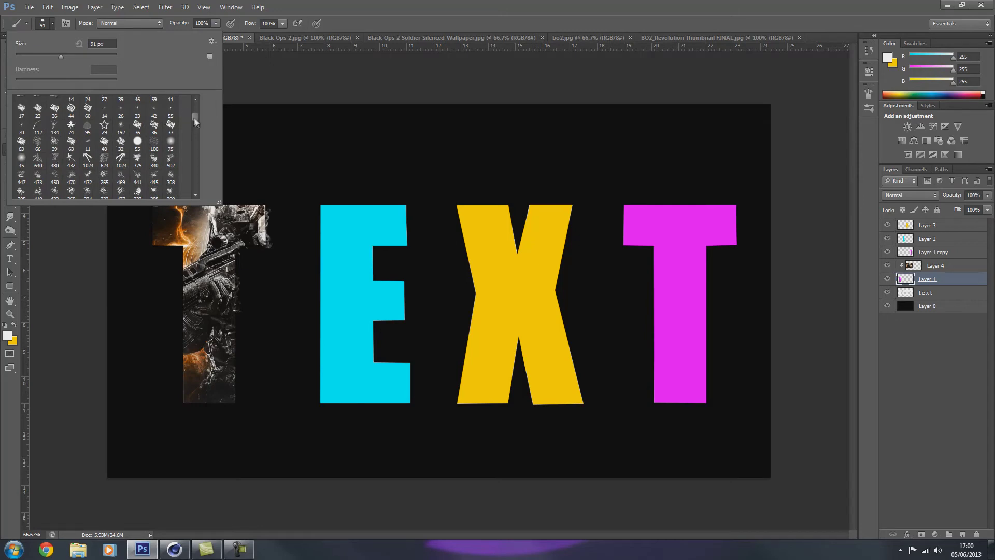
scroll(196, 118, down, 5)
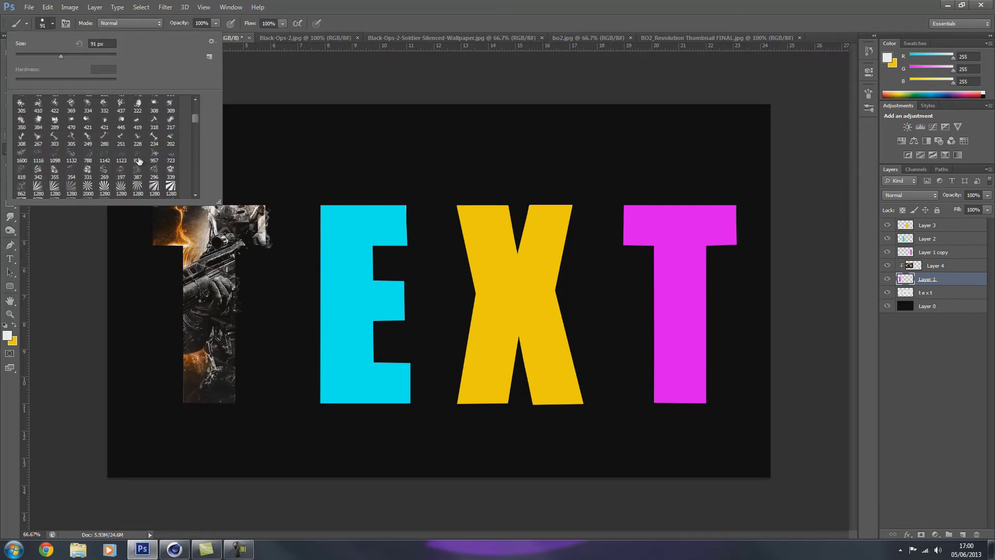
click(155, 153)
click(171, 155)
click(211, 214)
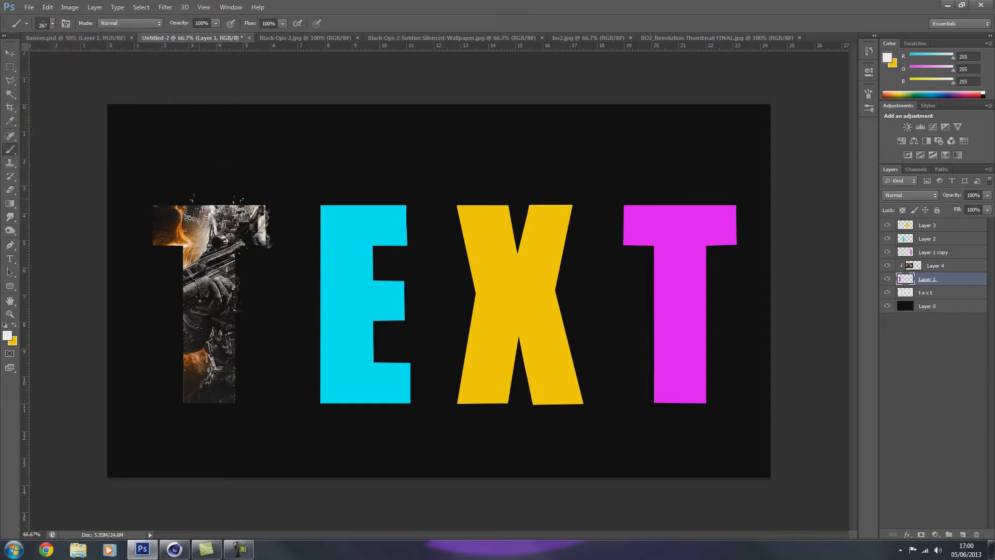
click(223, 174)
key(ctrl+z)
click(226, 215)
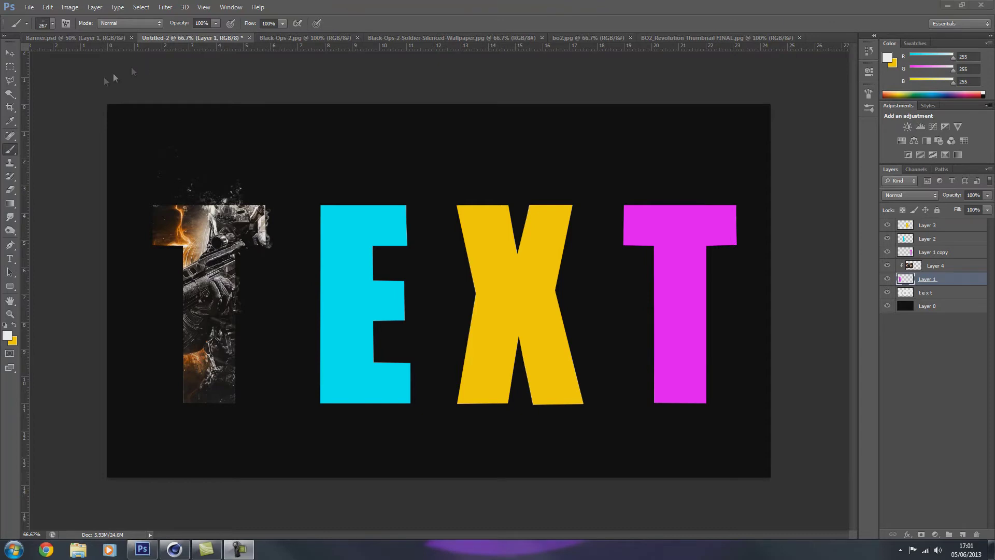
- Try a splatter brush tip at 215 px and the dripping 1555 px tip reduced to 176 px
right_click(114, 78)
click(104, 122)
click(92, 55)
click(53, 24)
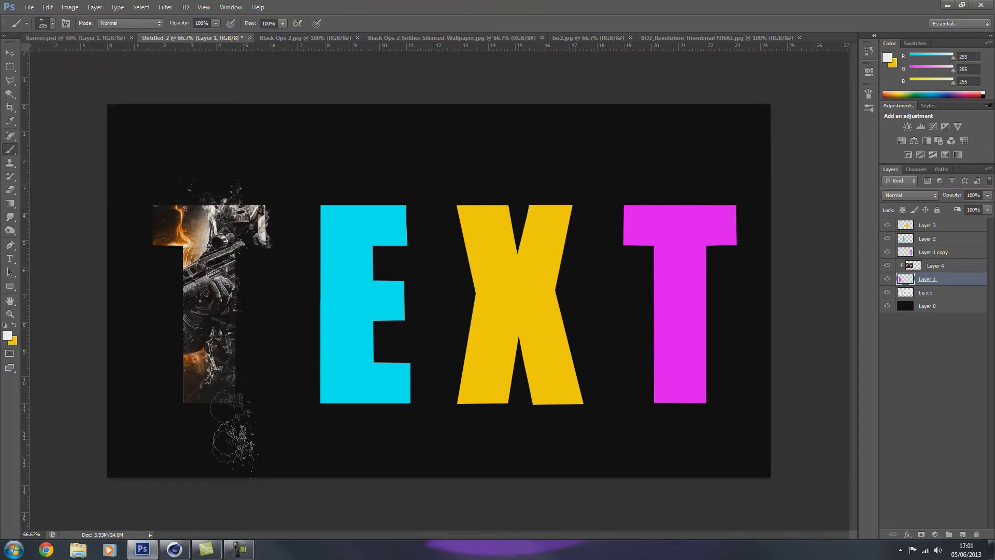
click(53, 23)
drag(195, 119, 195, 128)
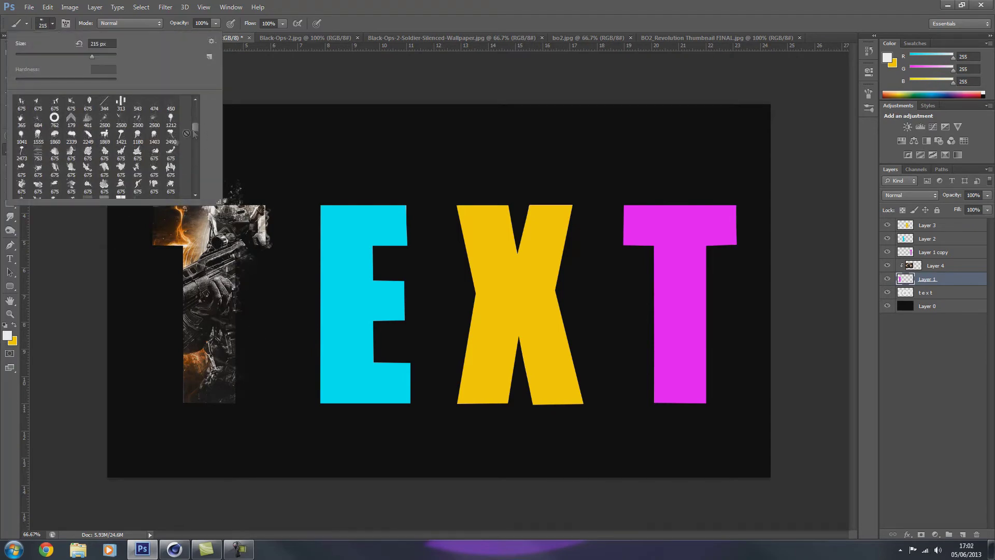
click(152, 138)
click(85, 55)
click(52, 24)
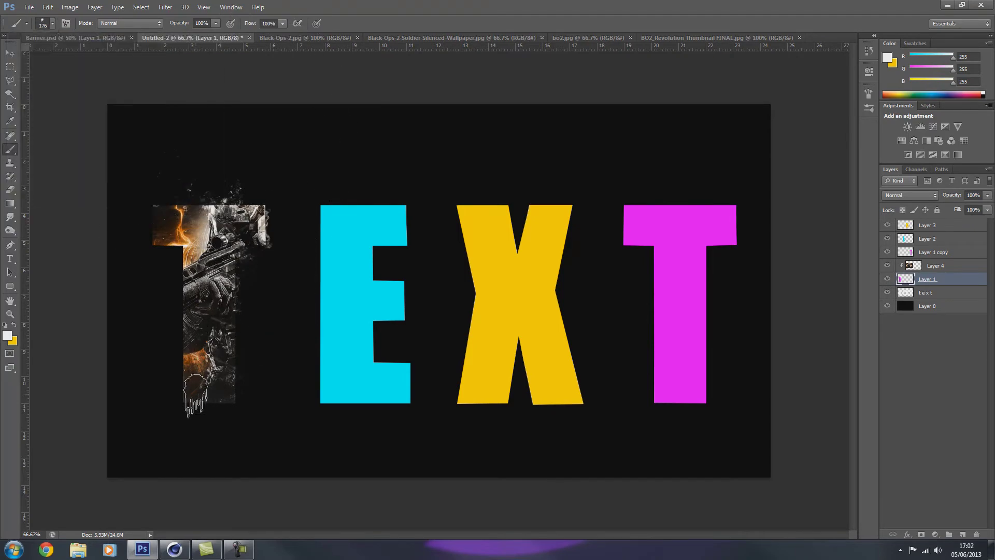
- Choose the 308 px brush tip and stamp it along the left side of the first T's stem and crossbar
click(52, 23)
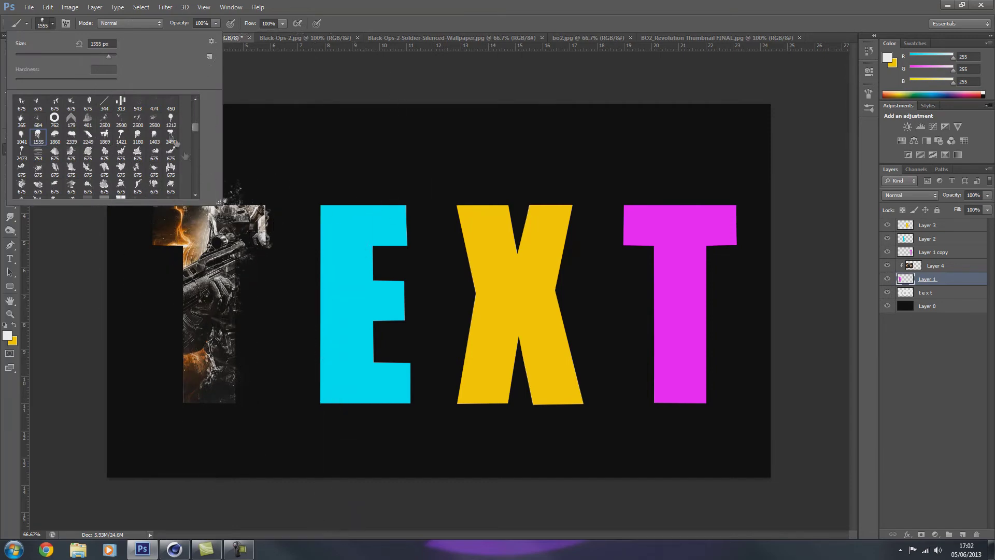
scroll(197, 126, up, 3)
click(172, 138)
scroll(193, 116, up, 3)
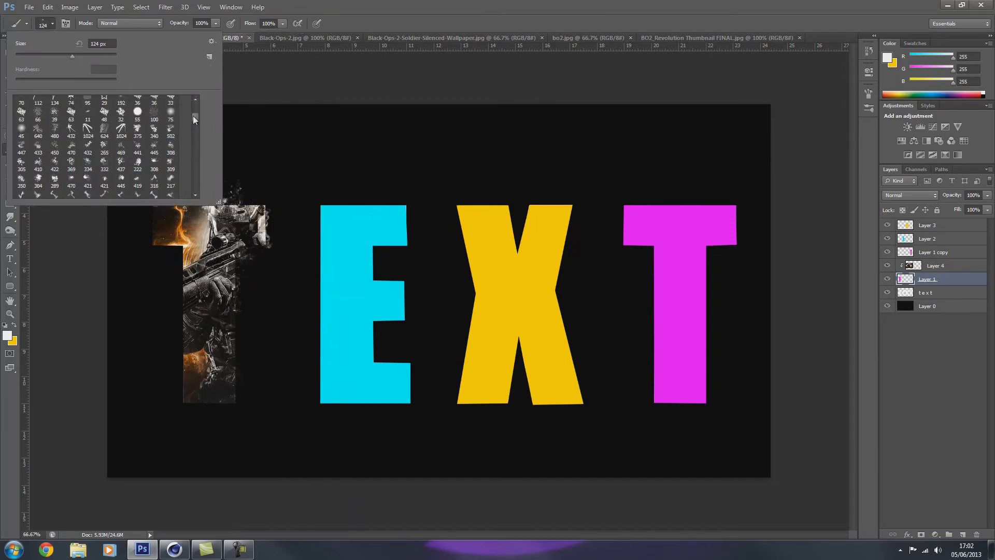
click(154, 165)
click(196, 278)
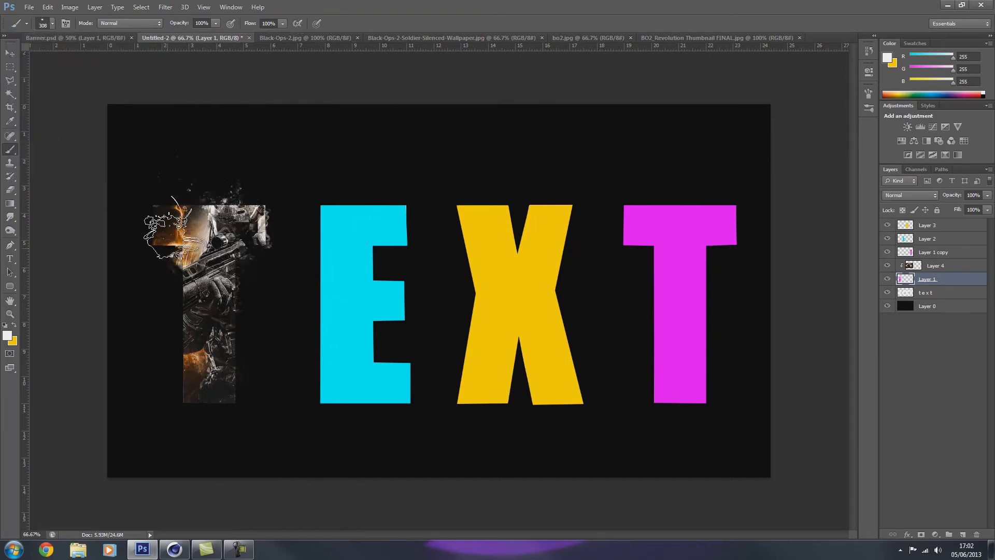
click(178, 205)
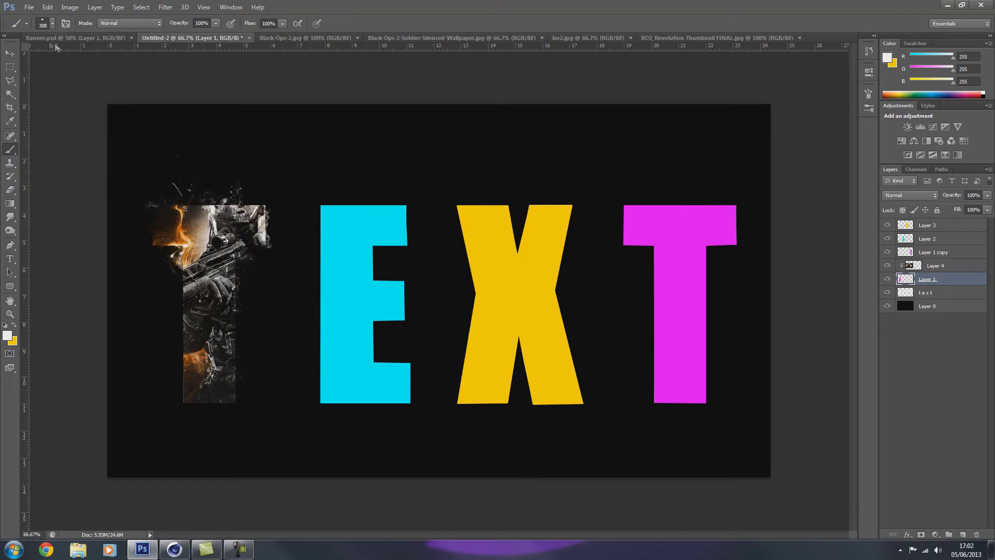
- Choose the 2215 px brush tip and reduce its size to 201 px
click(52, 24)
click(54, 131)
drag(196, 118, 196, 115)
click(170, 162)
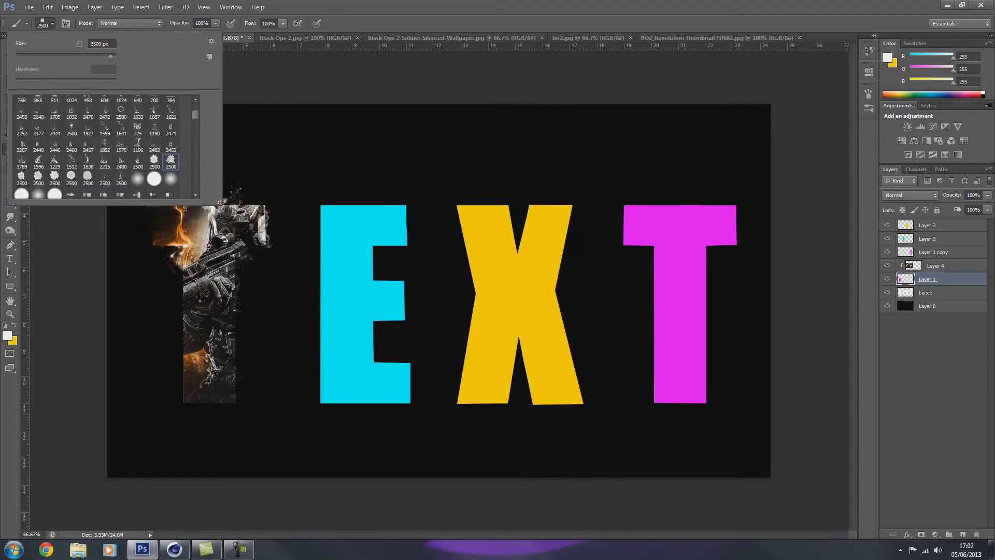
click(87, 161)
click(104, 161)
drag(112, 56, 92, 57)
click(53, 22)
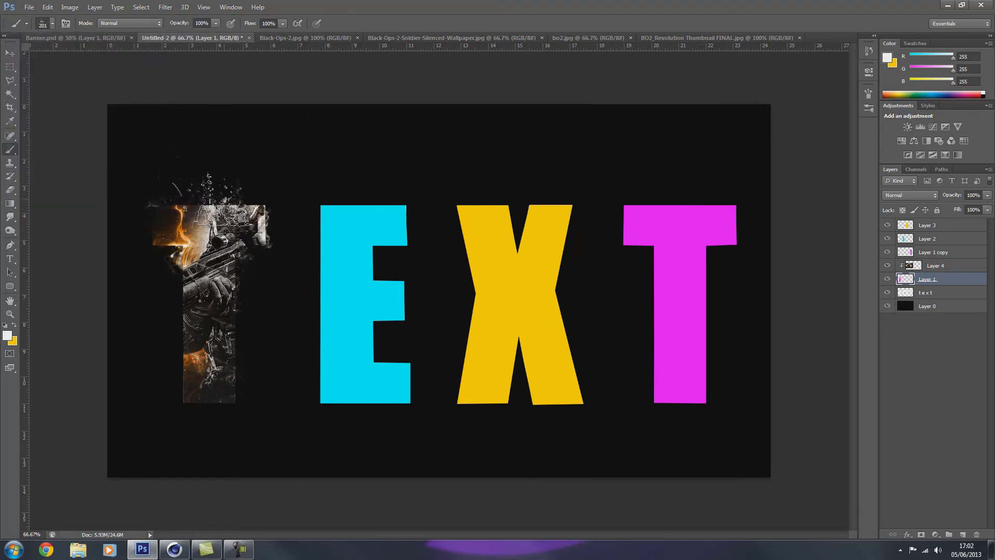
- Rotate the brush tip to -79° and stamp it along the lower right edge and base of the first T's stem
key(F5)
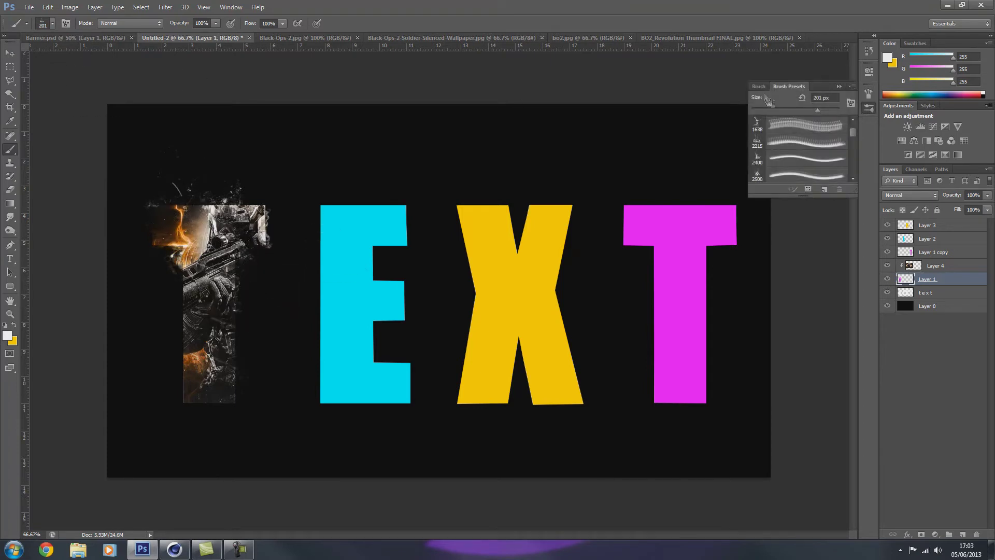
click(253, 350)
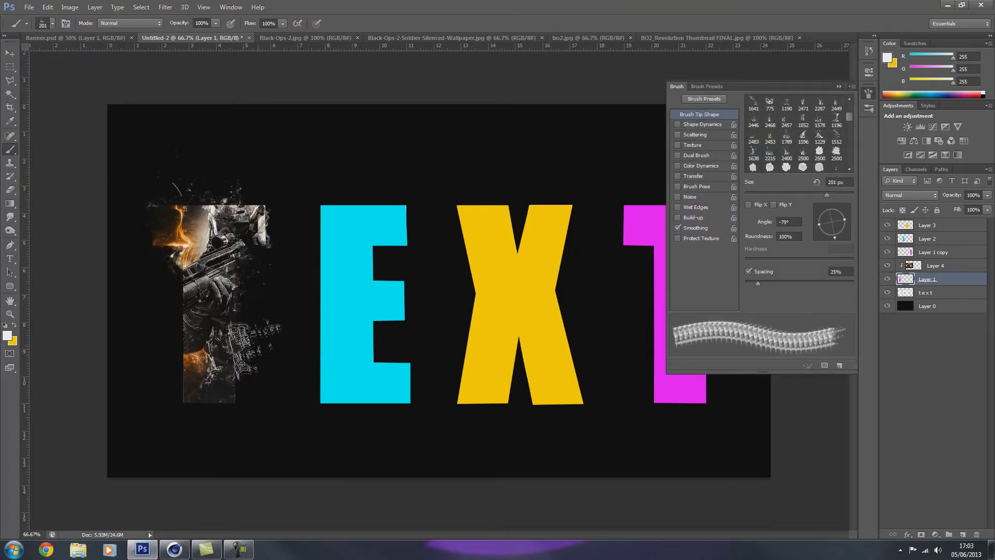
click(241, 392)
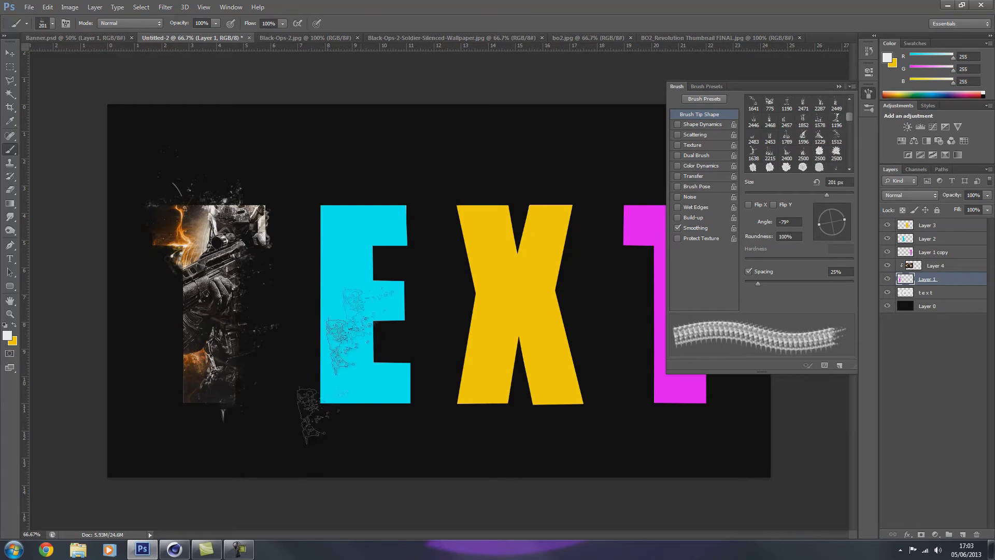
- Stamp the 2500 px brush tip, sized to 157 px and rotated to 167°, on the left and bottom edges of the first T's stem
click(803, 153)
drag(836, 208, 817, 218)
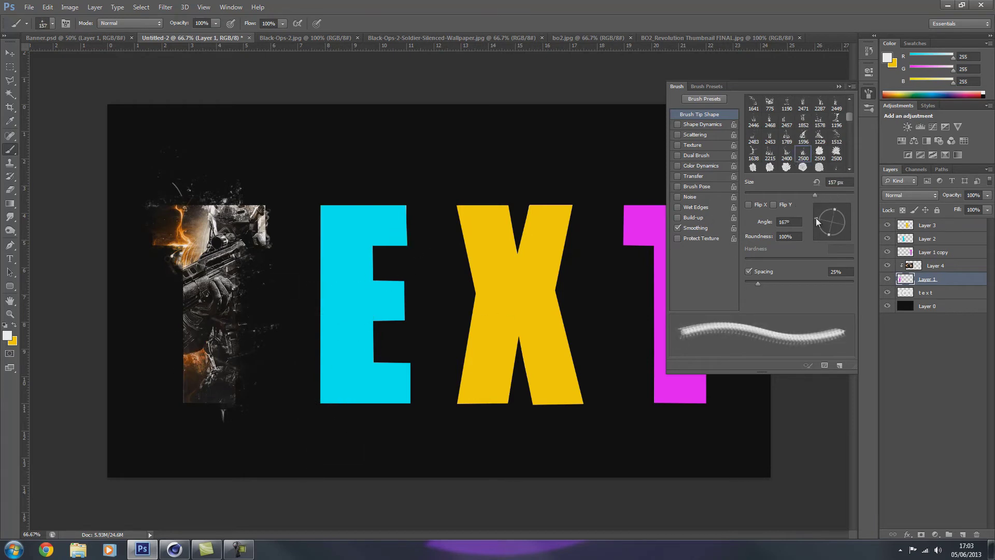
click(204, 393)
- Choose the 1512 px brush tip, reduce it to 135 px, and stamp it at the left end of the first T's crossbar
click(753, 152)
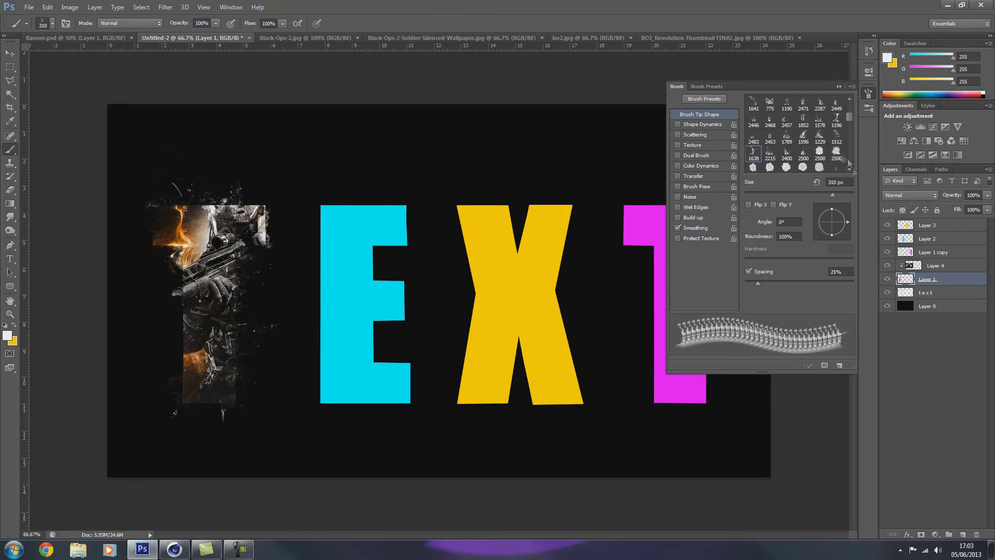
click(836, 136)
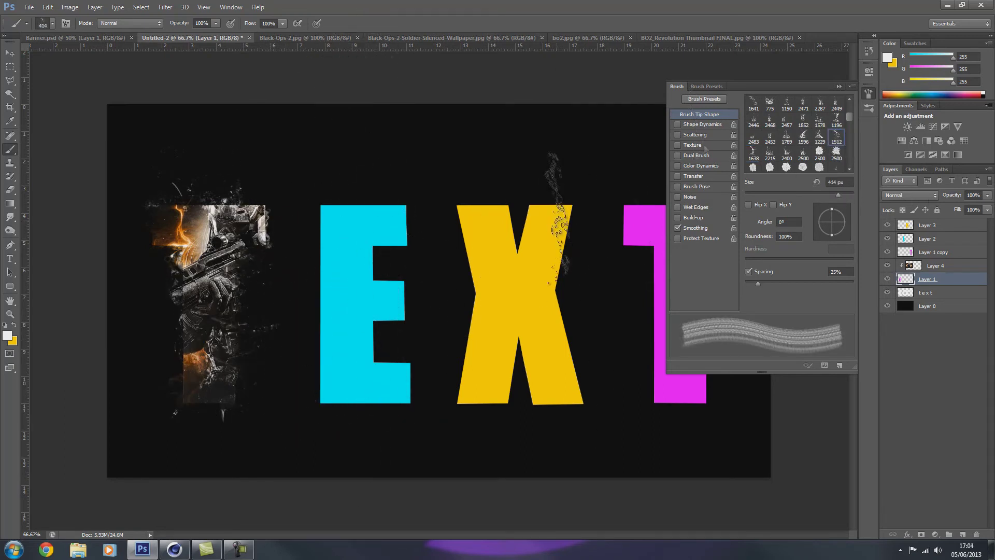
key(F5)
key(ctrl+z)
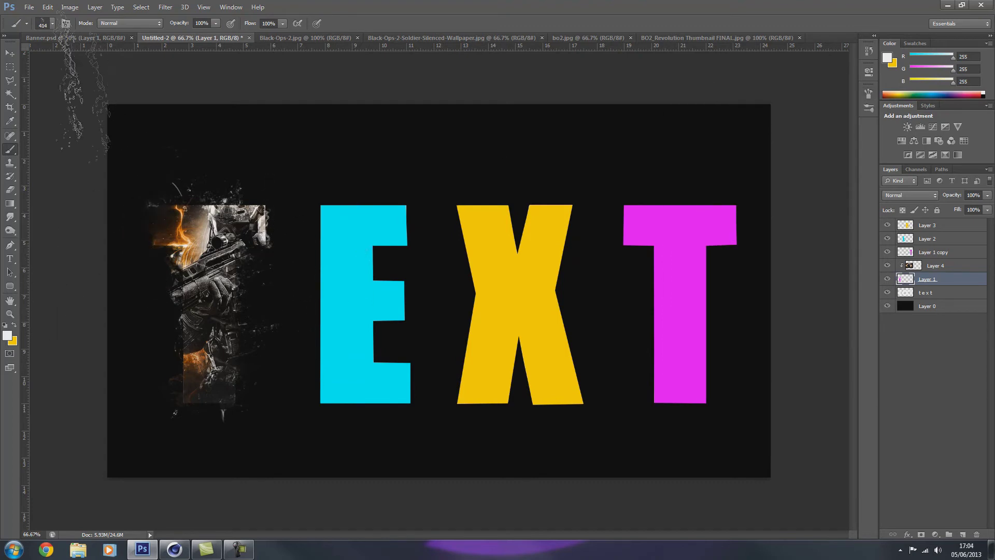
click(52, 24)
click(78, 59)
click(143, 226)
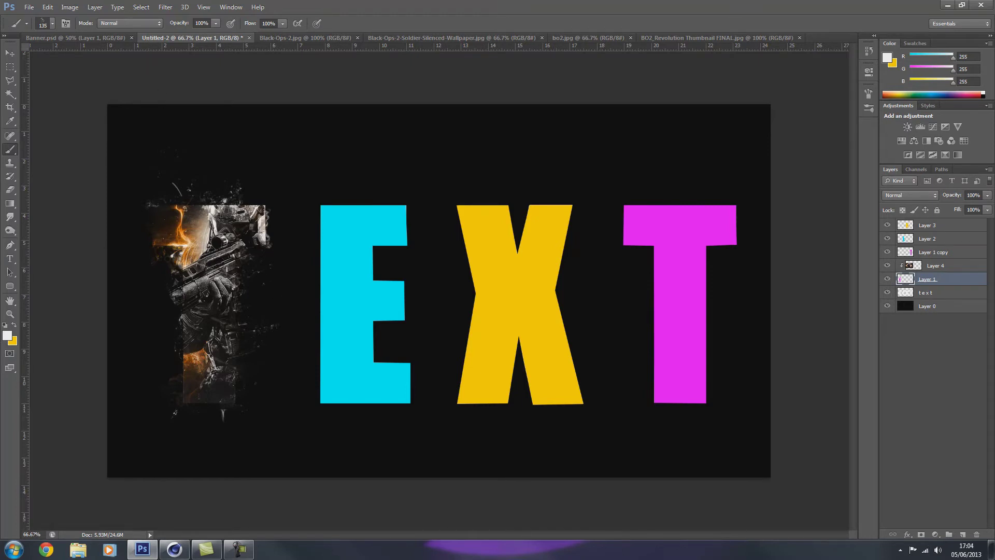
- Choose the ring-shaped 2500 px brush tip, reduce it to 319 px, and stamp it over the top of the first T's crossbar
click(52, 24)
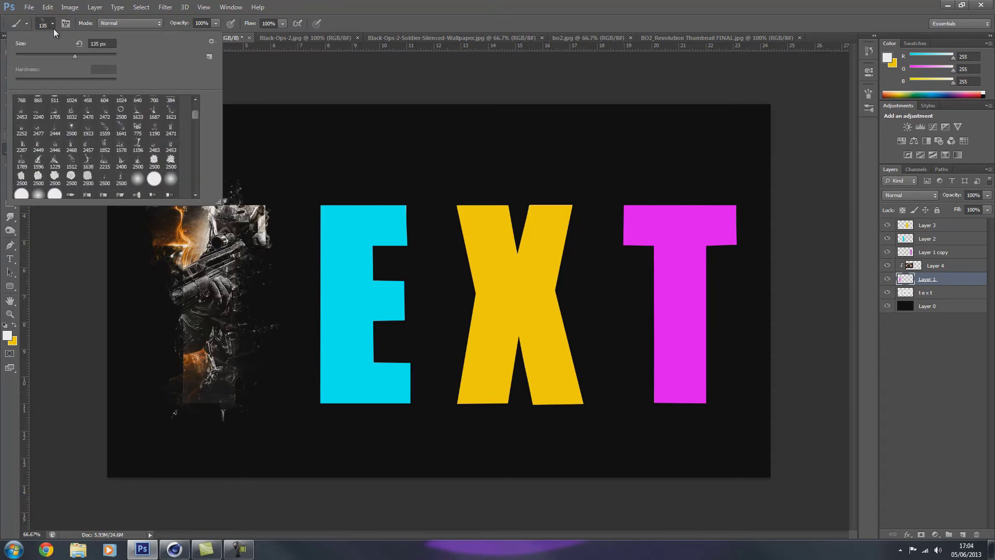
click(126, 118)
drag(111, 56, 97, 54)
click(53, 23)
click(193, 221)
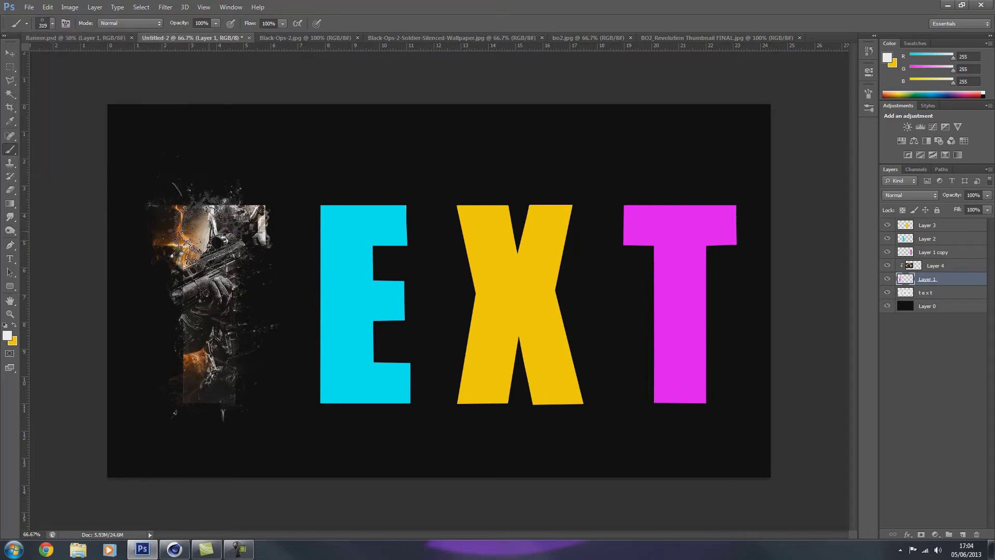
click(209, 228)
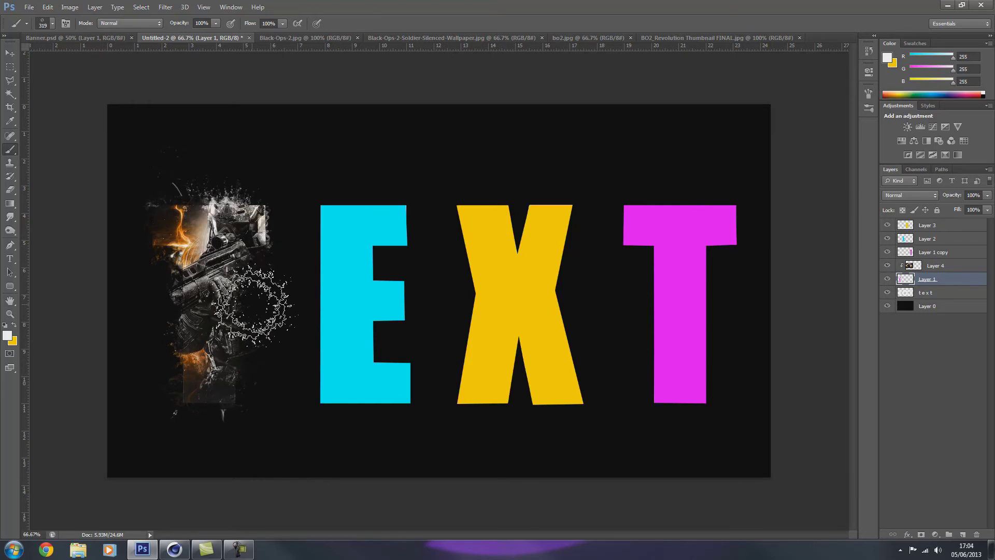
- Compare the 775 and 1621 px brush tips and select the 2471 px tip
click(52, 23)
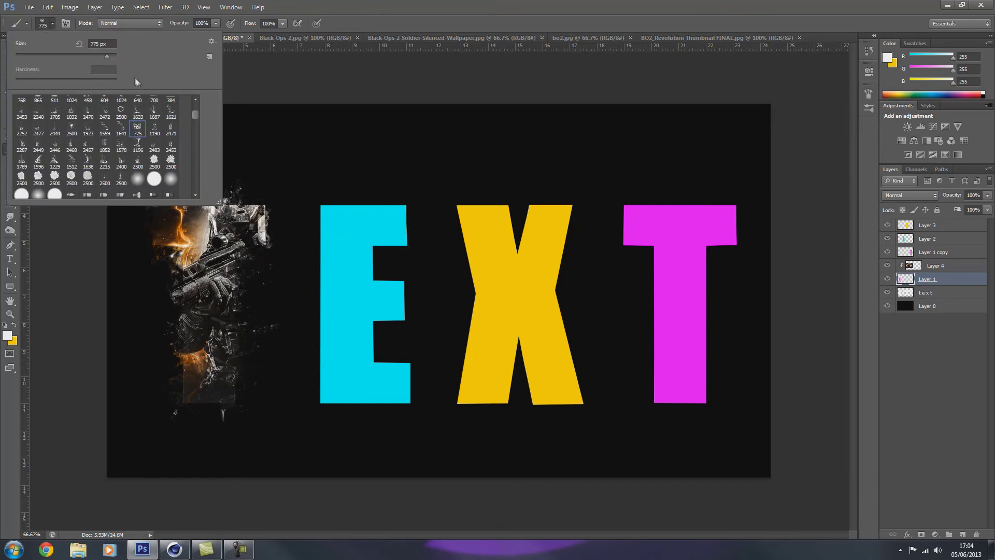
click(171, 113)
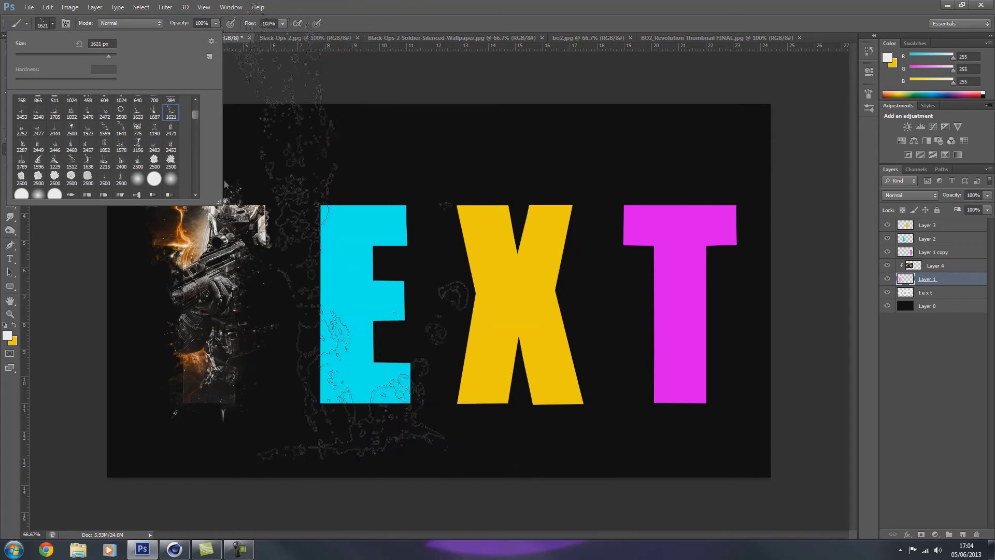
click(171, 129)
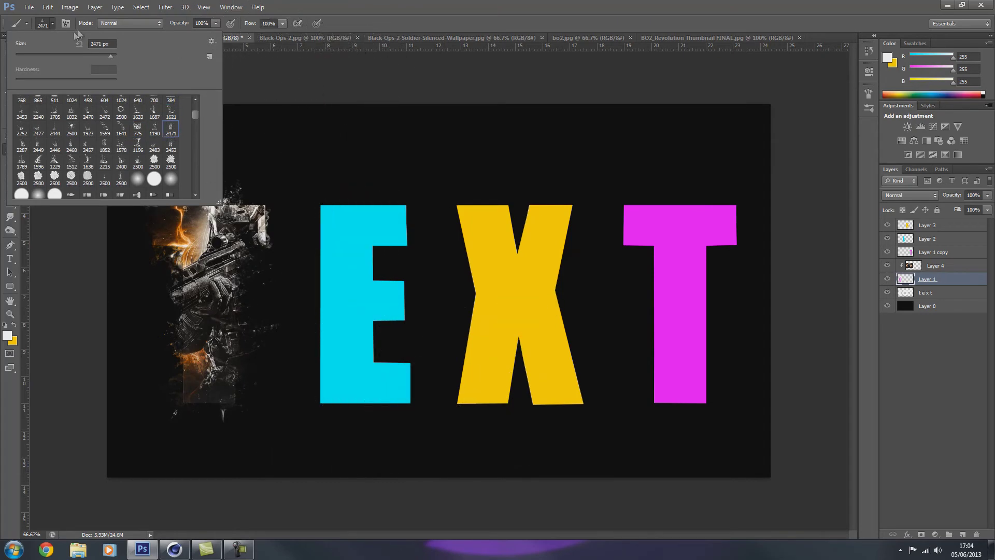
click(54, 24)
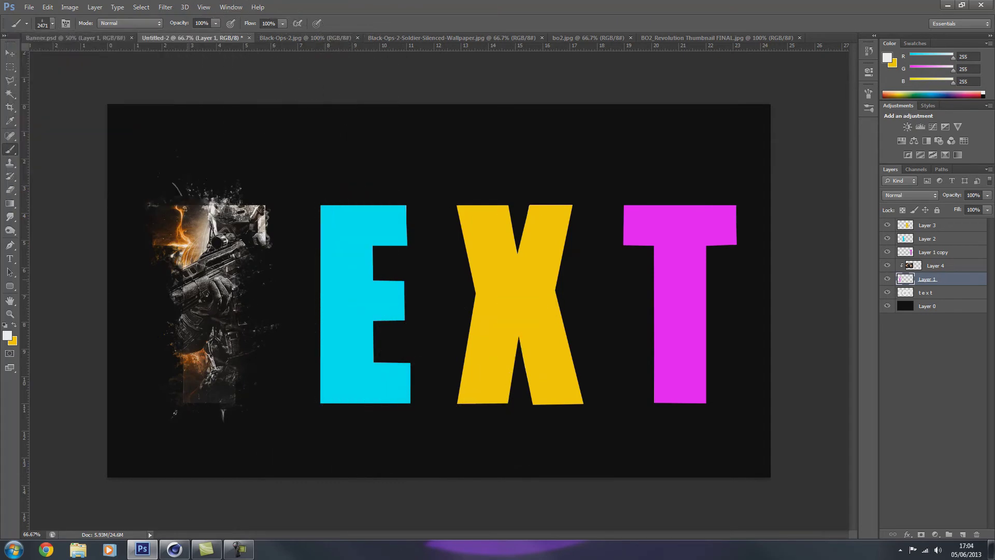
- Choose the hard round brush tip and set its hardness to 15% and its size to 68 px
click(53, 23)
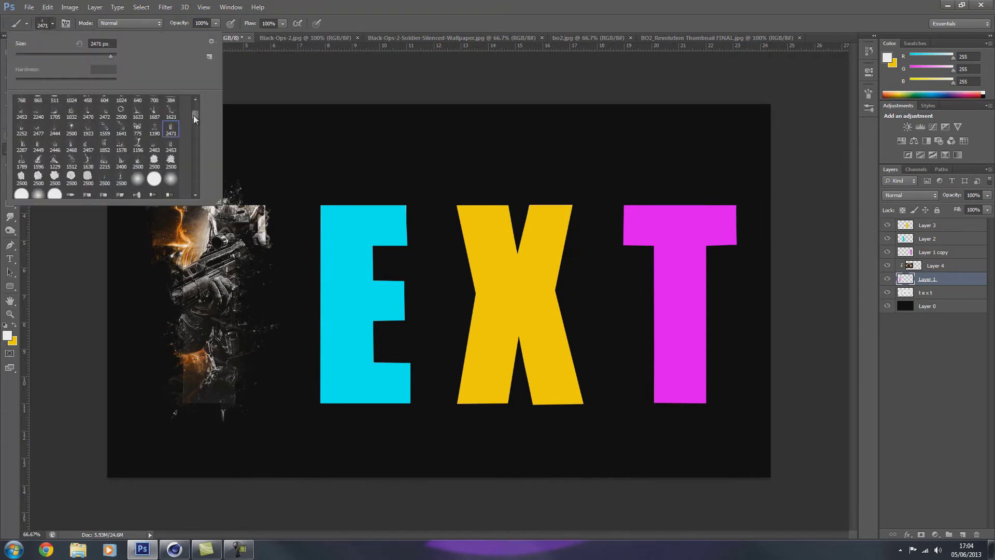
scroll(194, 115, up, 3)
click(121, 119)
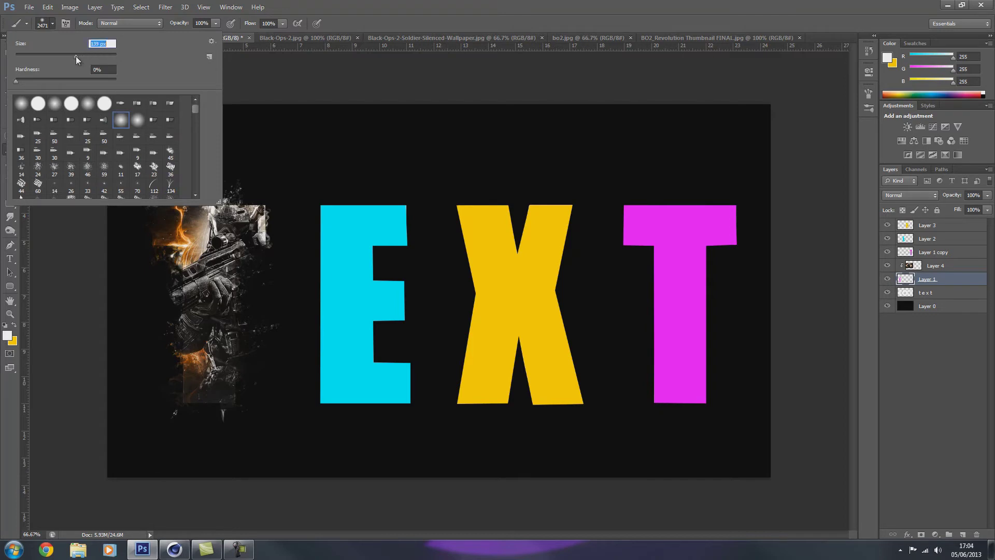
click(103, 103)
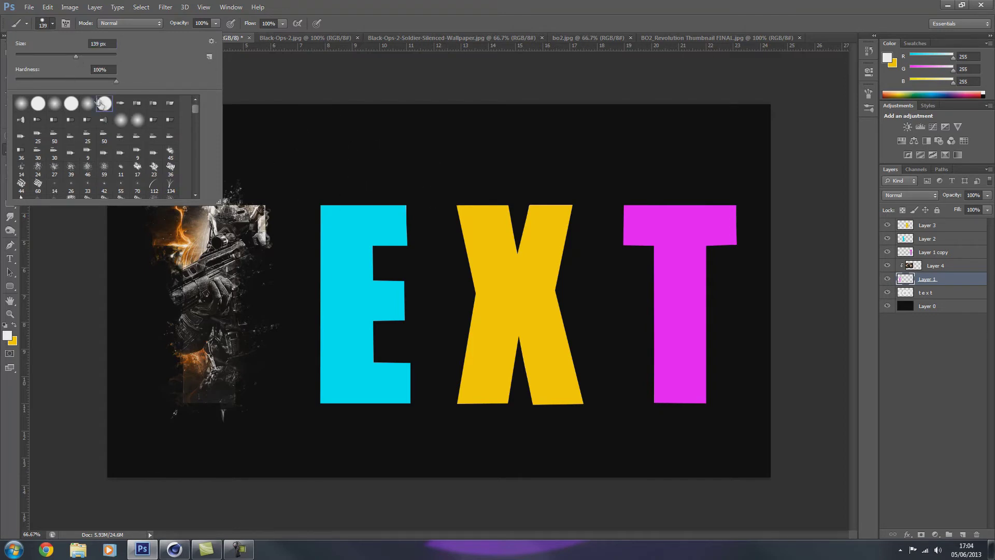
drag(116, 81, 31, 81)
drag(77, 57, 66, 61)
click(52, 23)
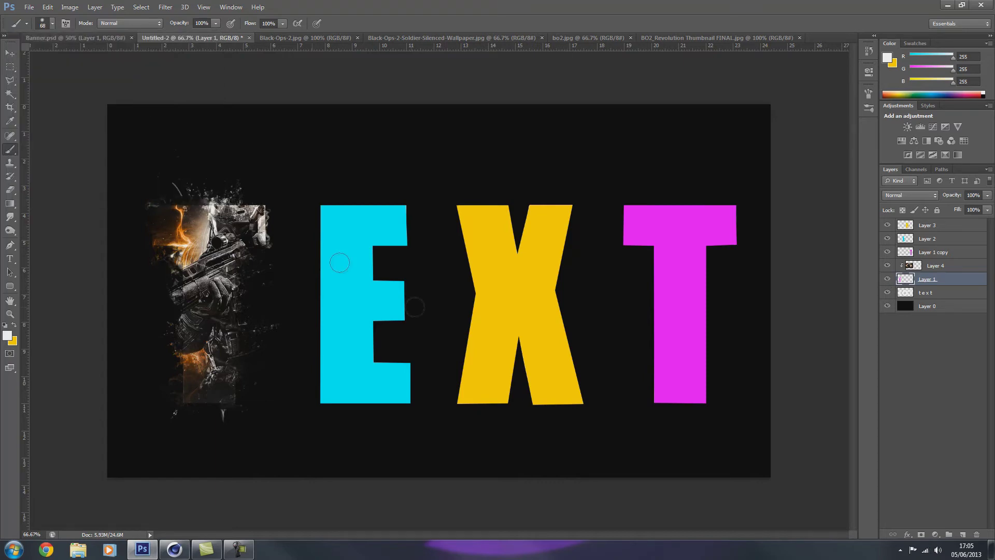
- Check the background by switching the visibility of Layer 0 off and on
click(943, 307)
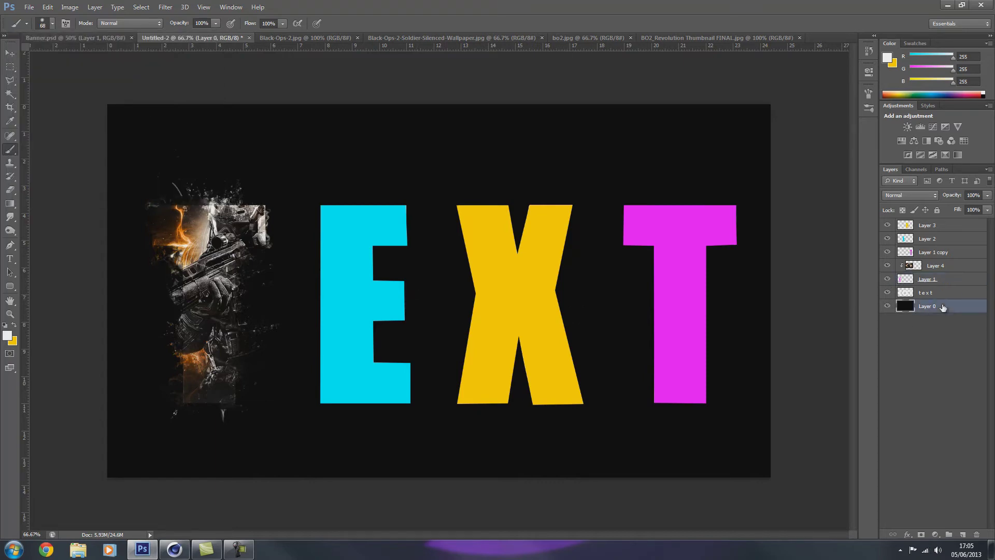
click(887, 306)
click(887, 307)
click(887, 306)
click(887, 306)
- Reduce the round brush to 29 px for detail work around the rifle on the first T
click(959, 295)
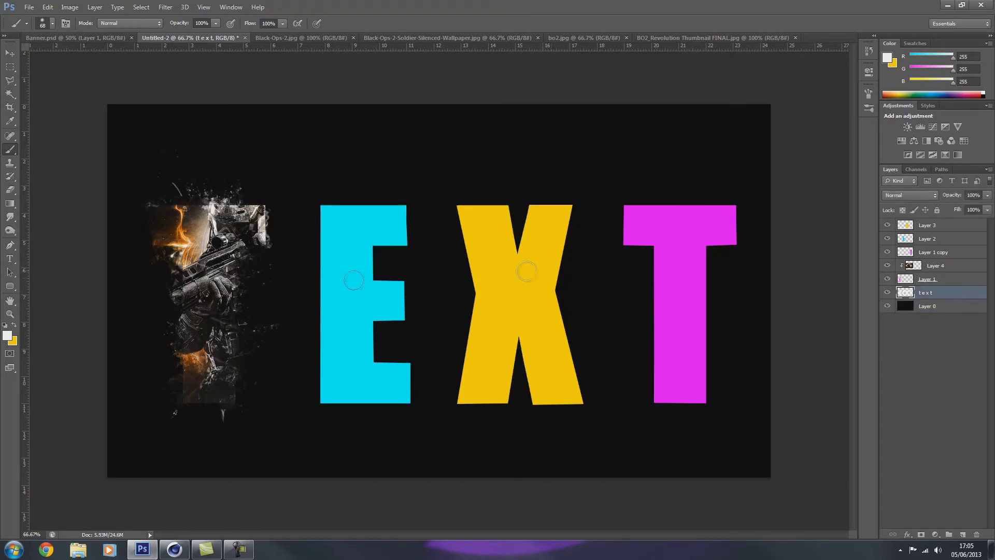
key(ctrl+plus)
key(ctrl+plus)
key(ctrl+plus)
key(ctrl+plus)
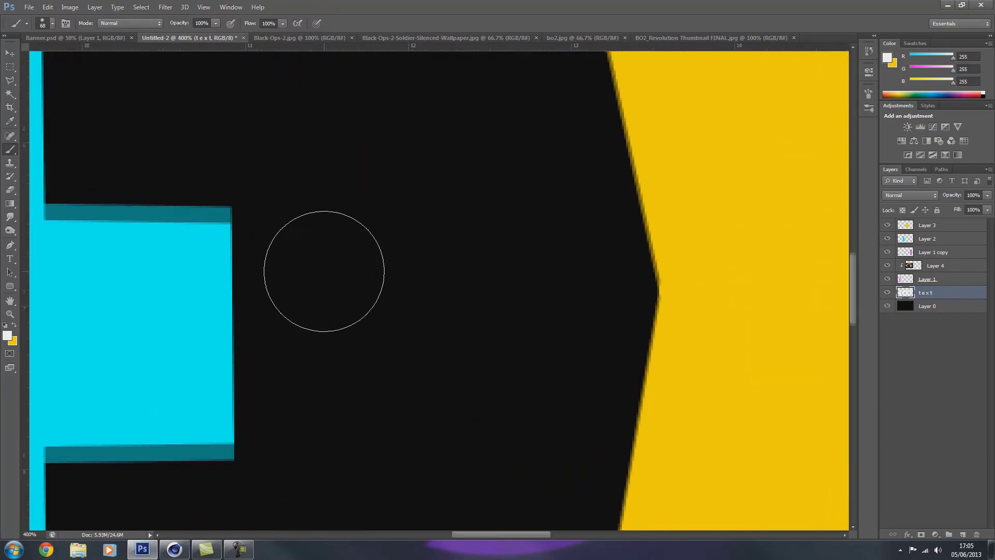
key(ctrl+minus)
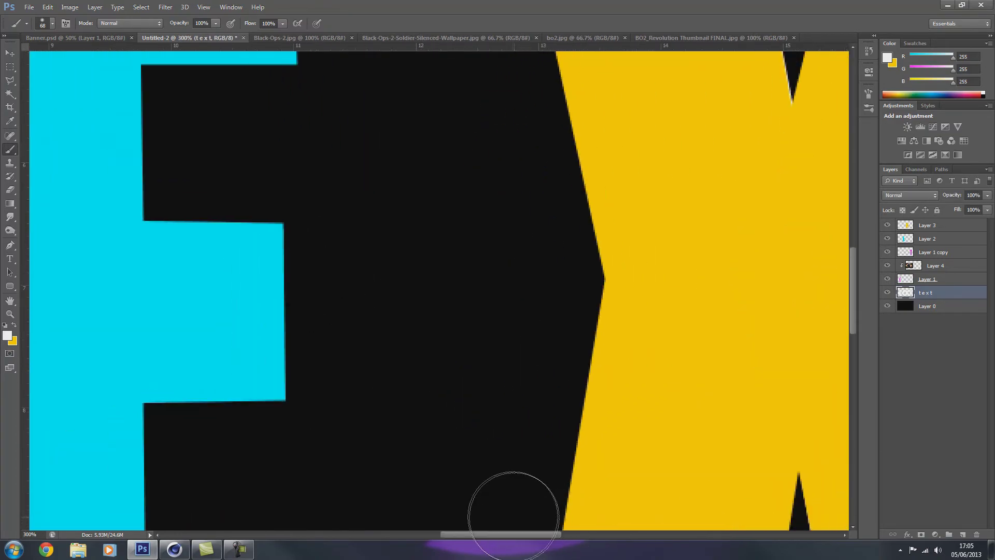
drag(511, 534, 347, 523)
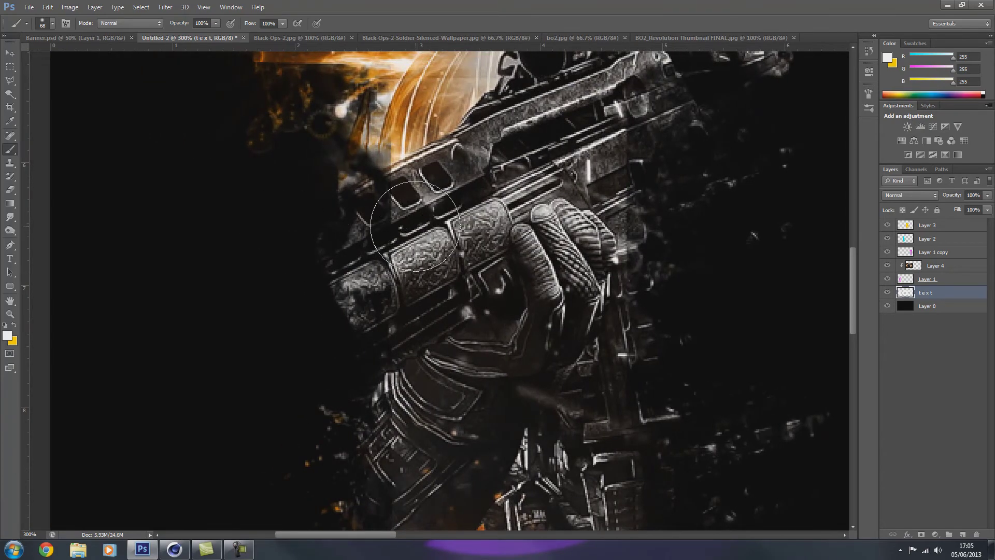
click(50, 23)
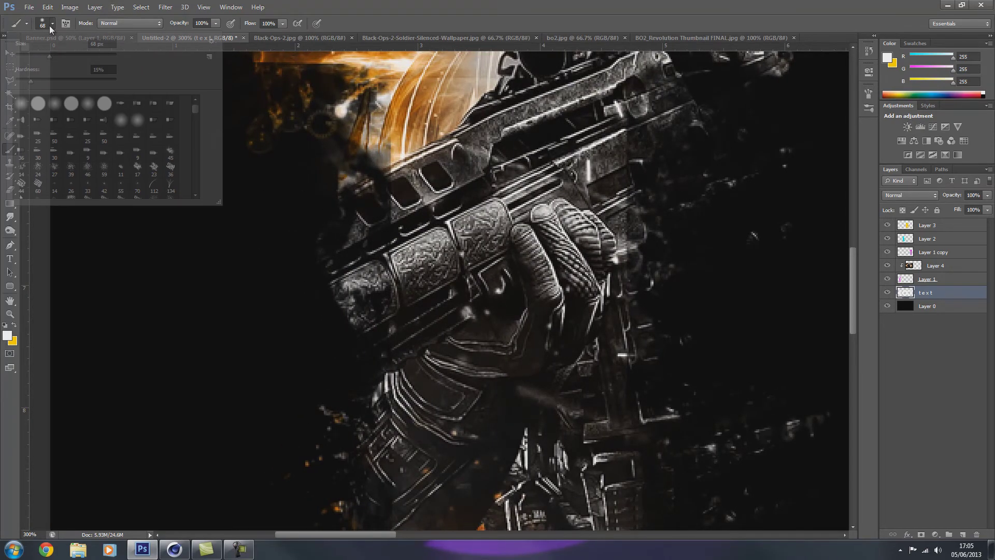
drag(45, 55, 30, 54)
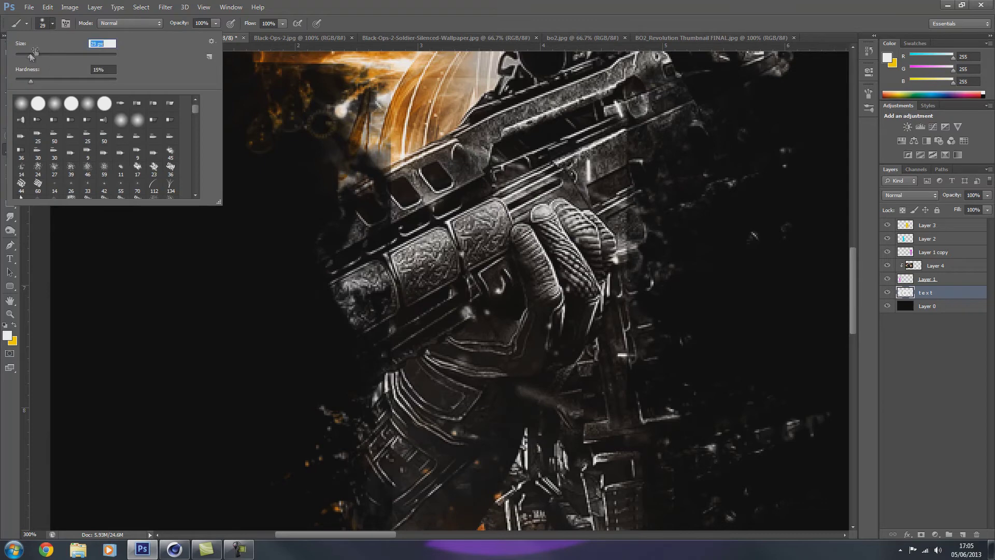
click(52, 23)
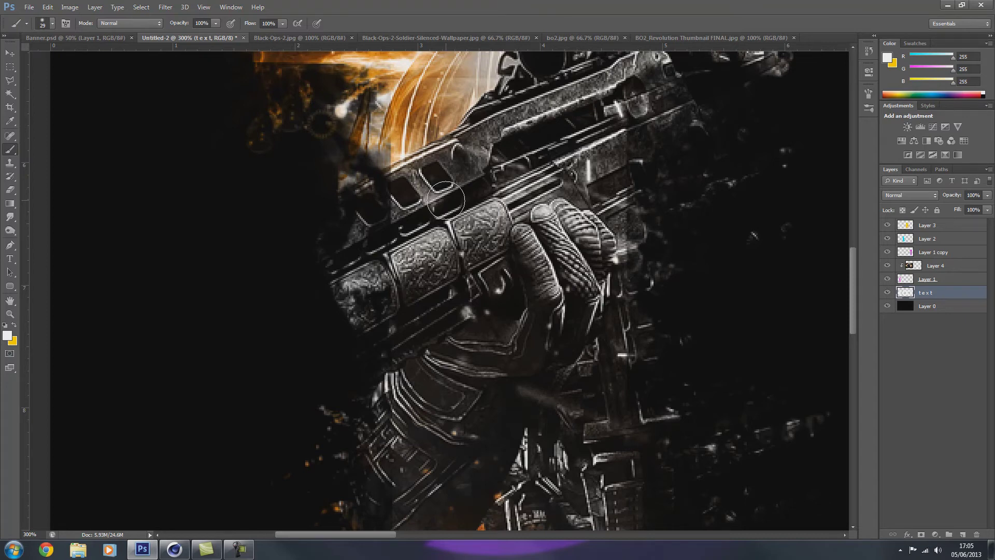
- Paint on Layer 1 to extend the rifle's handguard beyond the edge of the first T's stem
drag(387, 195, 384, 199)
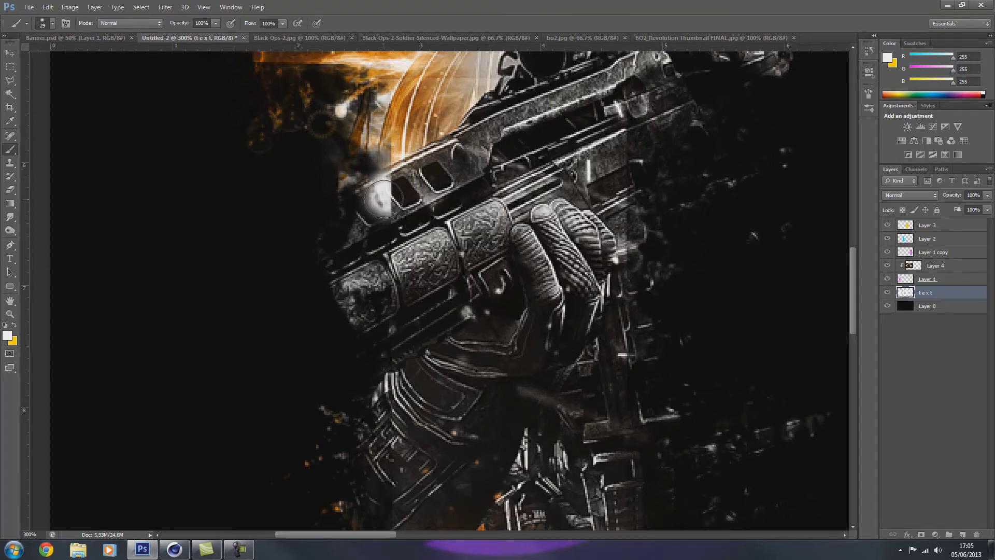
key(ctrl+z)
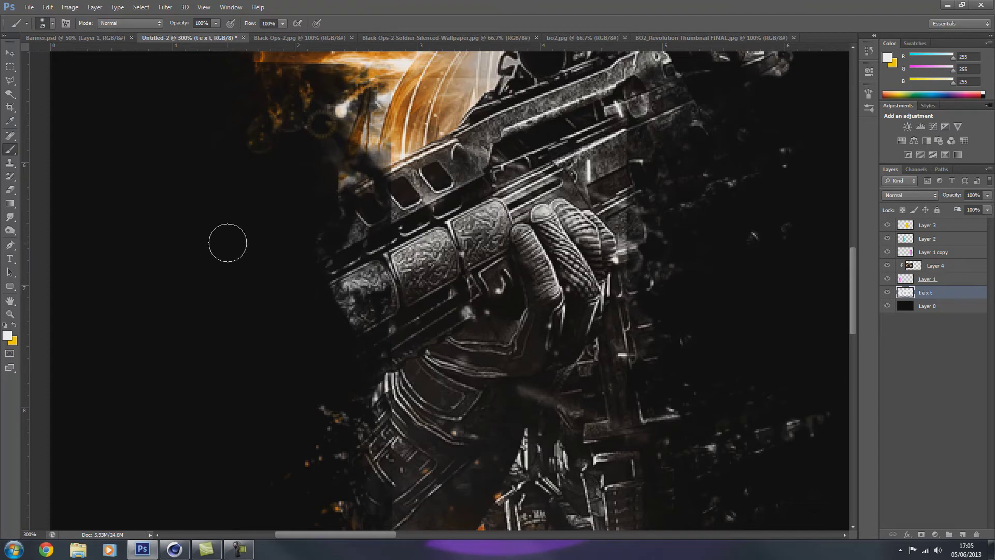
click(7, 192)
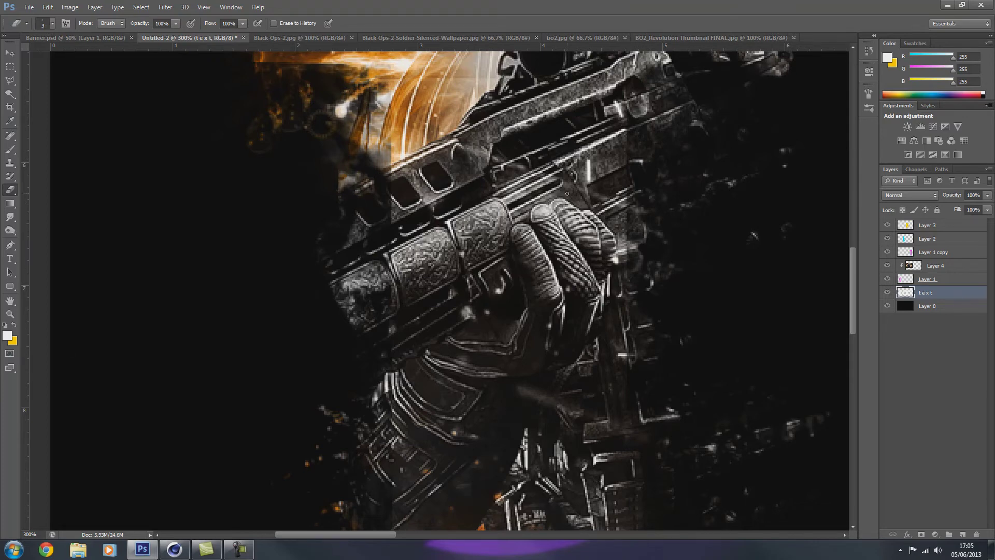
click(950, 280)
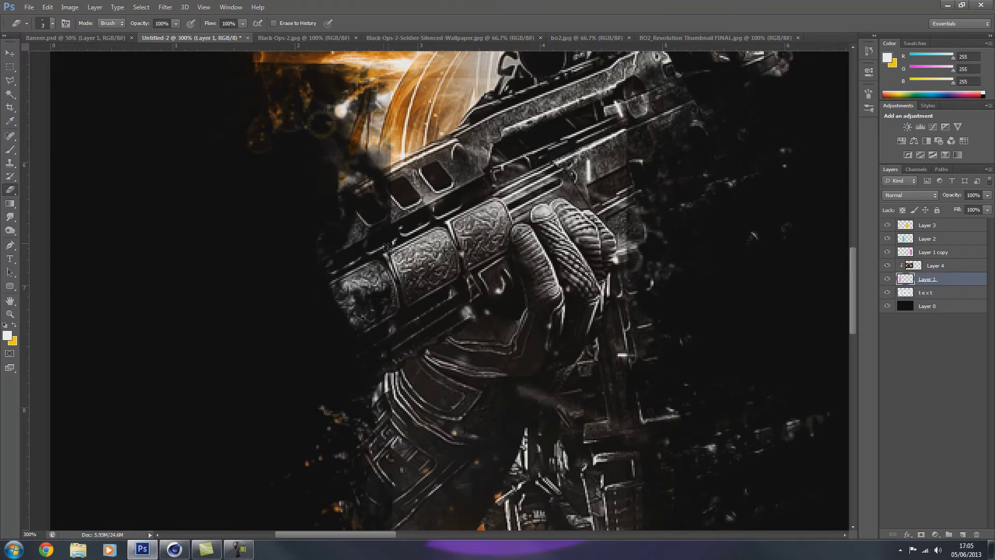
click(10, 150)
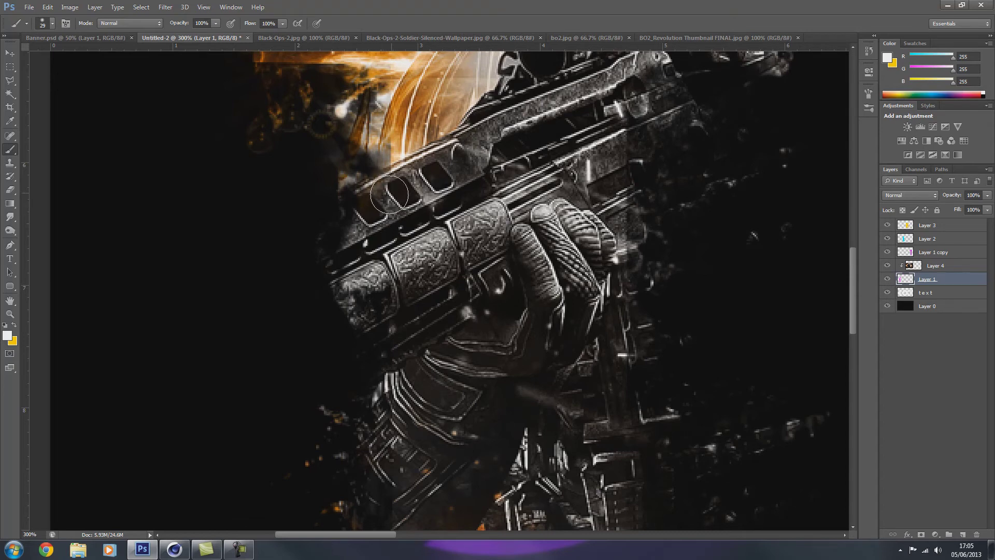
mouse_move(390, 195)
mouse_down()
mouse_move(351, 229)
mouse_move(333, 280)
mouse_move(347, 320)
mouse_move(373, 328)
mouse_move(380, 348)
mouse_move(343, 385)
mouse_move(335, 318)
mouse_move(296, 324)
mouse_up()
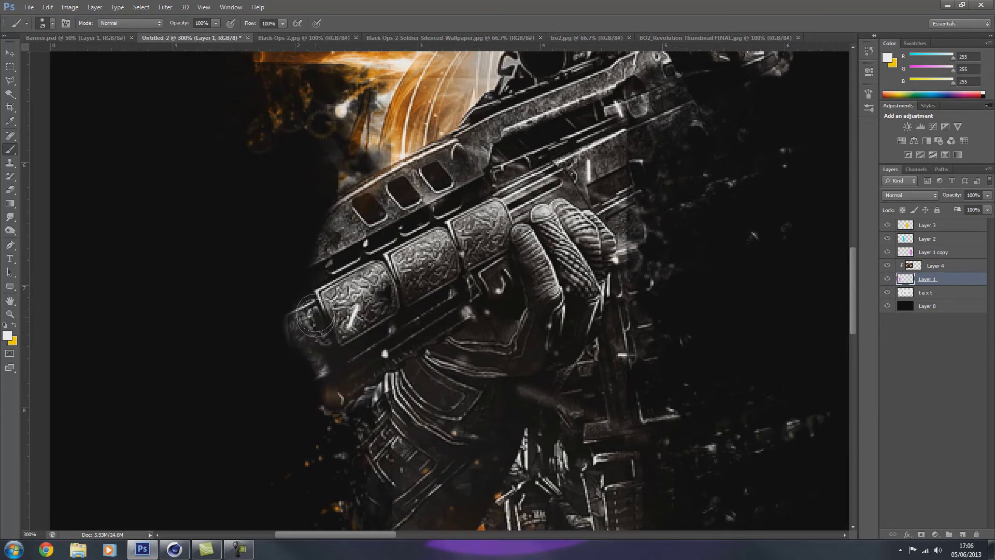
- Set the brush to 13 px at 12% hardness and paint along the handguard's upper front edge on Layer 1
click(52, 24)
drag(31, 82, 22, 57)
click(52, 24)
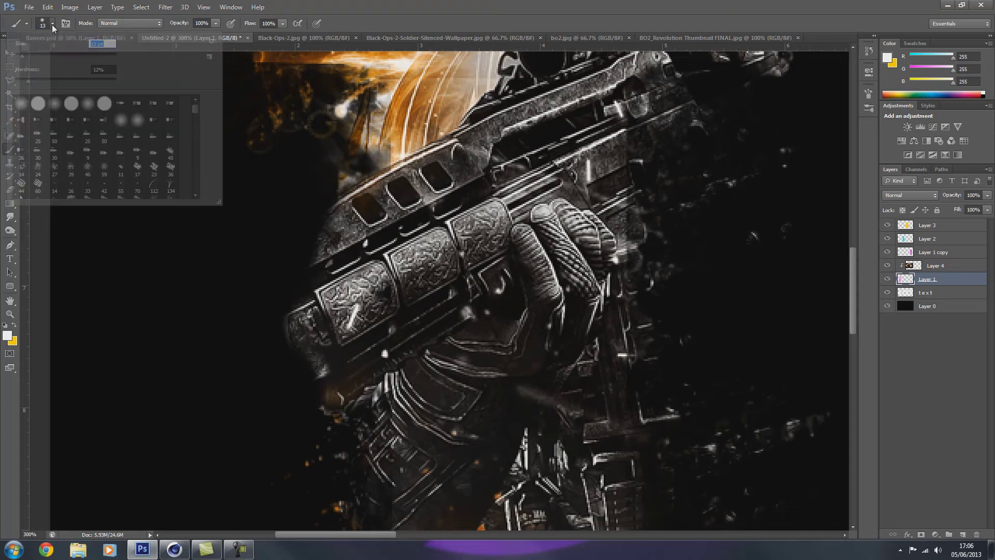
mouse_move(335, 240)
mouse_down()
mouse_move(287, 300)
mouse_move(288, 265)
mouse_move(335, 211)
mouse_move(301, 231)
mouse_move(304, 222)
mouse_move(343, 203)
mouse_move(331, 205)
mouse_move(323, 231)
mouse_move(337, 203)
mouse_move(318, 231)
mouse_up()
key(ctrl+z)
key(ctrl+z)
- Try lowering the opacity of Layer 0 and Layer 1, restoring it to 100% each time
click(949, 306)
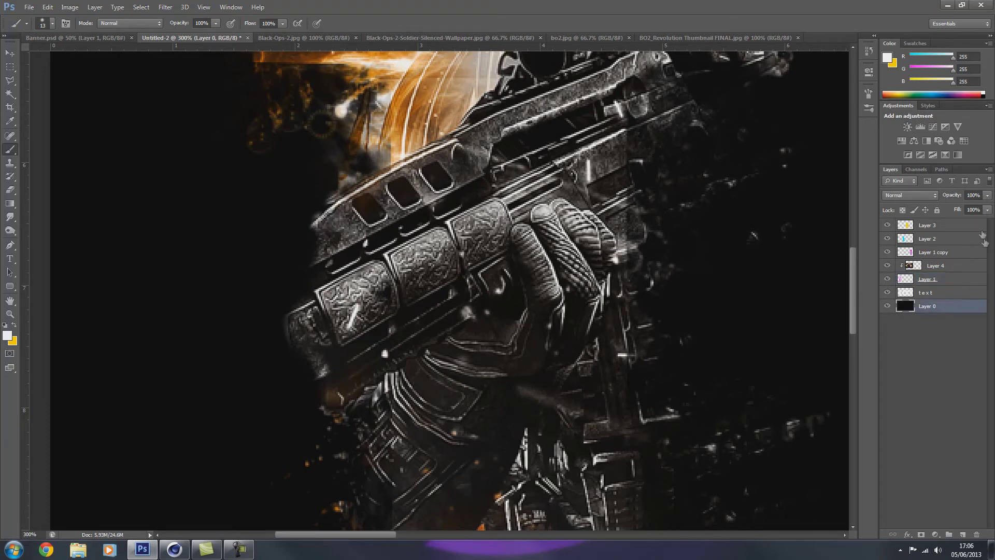
mouse_move(986, 198)
mouse_down()
mouse_move(964, 211)
mouse_move(988, 207)
mouse_up()
click(986, 195)
click(956, 280)
mouse_move(987, 195)
mouse_down()
mouse_move(979, 211)
mouse_move(959, 209)
mouse_move(988, 208)
mouse_up()
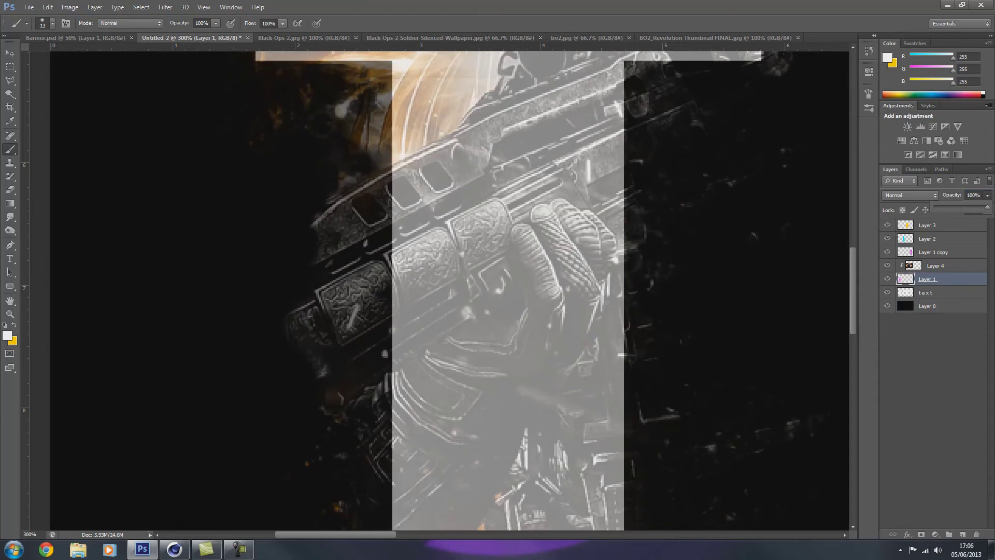
click(988, 196)
click(948, 294)
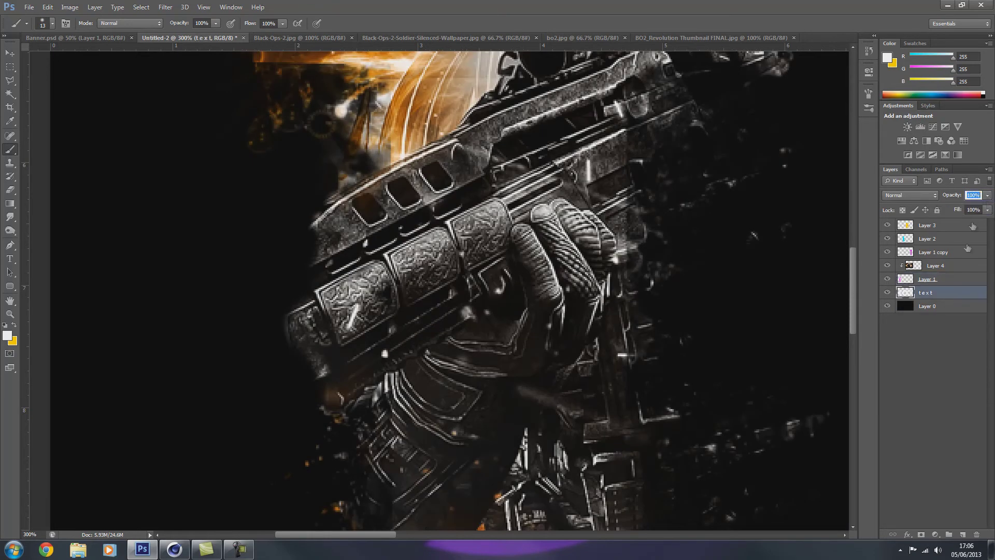
click(950, 266)
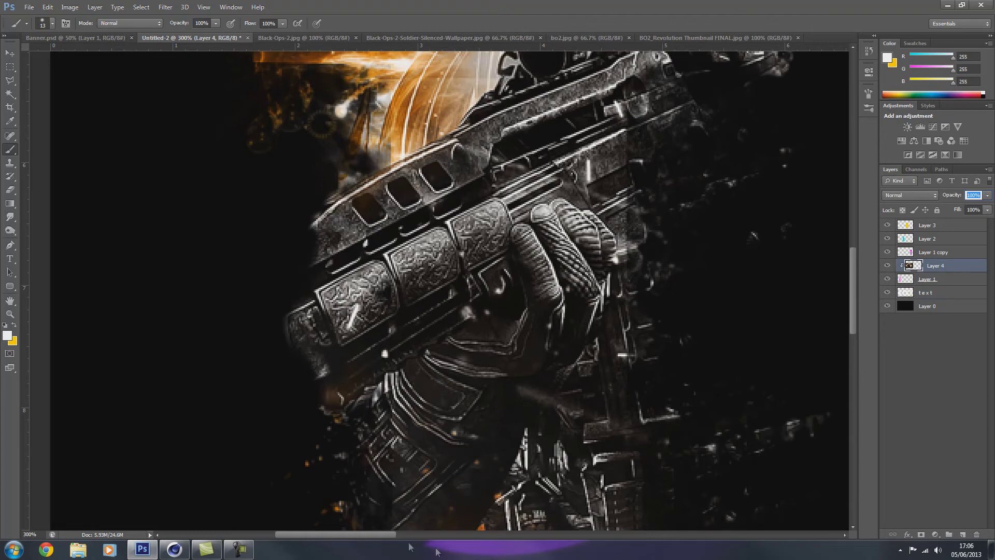
- Paint on Layer 1 to reveal the rifle's silencer from the handguard out to the canvas edge
drag(373, 534, 346, 535)
mouse_move(498, 358)
mouse_down()
mouse_move(495, 283)
mouse_move(479, 343)
mouse_move(492, 377)
mouse_move(476, 371)
mouse_move(469, 329)
mouse_move(490, 302)
mouse_move(451, 335)
mouse_move(466, 378)
mouse_move(453, 367)
mouse_move(463, 358)
mouse_move(465, 372)
mouse_move(441, 371)
mouse_move(441, 334)
mouse_move(423, 375)
mouse_move(412, 357)
mouse_move(392, 379)
mouse_move(412, 368)
mouse_up()
key(ctrl+z)
click(947, 280)
mouse_move(404, 382)
mouse_down()
mouse_move(379, 381)
mouse_move(392, 377)
mouse_move(376, 394)
mouse_move(365, 391)
mouse_move(364, 406)
mouse_move(380, 405)
mouse_move(352, 420)
mouse_move(346, 401)
mouse_move(338, 427)
mouse_move(326, 407)
mouse_move(305, 442)
mouse_move(294, 436)
mouse_move(311, 419)
mouse_move(281, 439)
mouse_move(288, 452)
mouse_move(315, 445)
mouse_move(330, 436)
mouse_move(273, 459)
mouse_move(266, 445)
mouse_move(247, 475)
mouse_move(238, 459)
mouse_move(244, 473)
mouse_move(301, 450)
mouse_up()
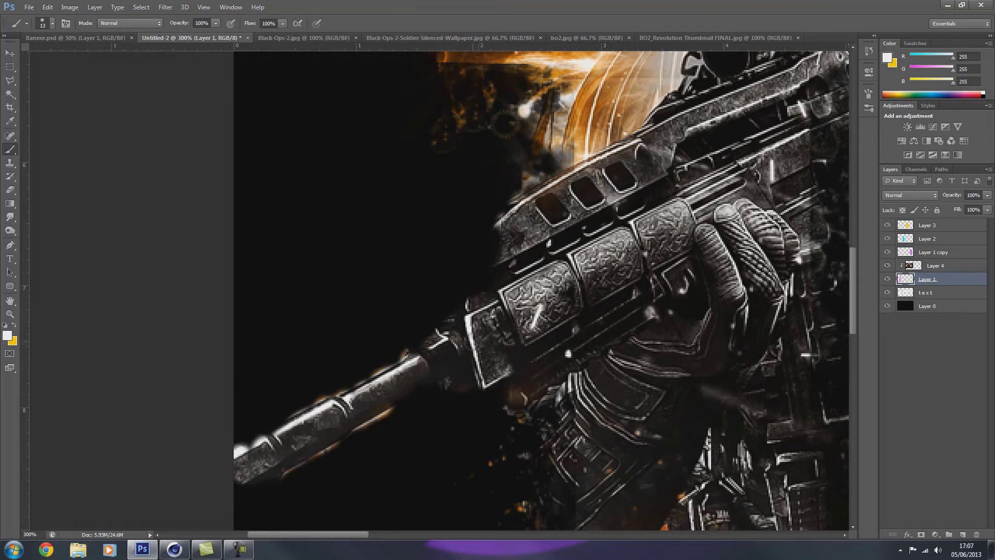
- Paint in the rifle parts between the silencer and the upper front of the handguard
drag(435, 337, 410, 342)
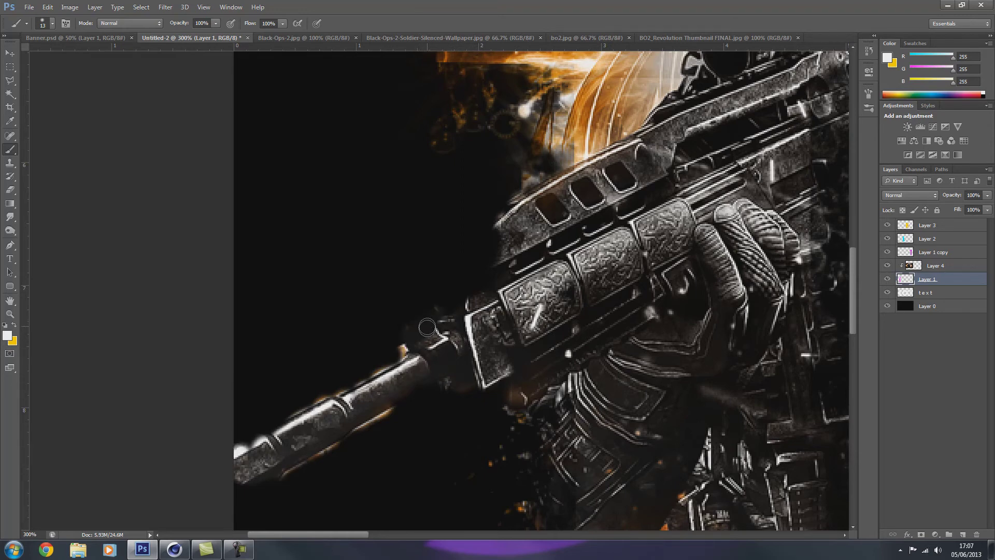
mouse_move(429, 333)
mouse_down()
mouse_move(474, 303)
mouse_move(468, 308)
mouse_move(481, 294)
mouse_move(446, 307)
mouse_move(464, 285)
mouse_move(512, 265)
mouse_move(495, 268)
mouse_move(496, 227)
mouse_move(475, 266)
mouse_move(474, 259)
mouse_move(486, 223)
mouse_move(516, 203)
mouse_move(471, 234)
mouse_move(451, 292)
mouse_up()
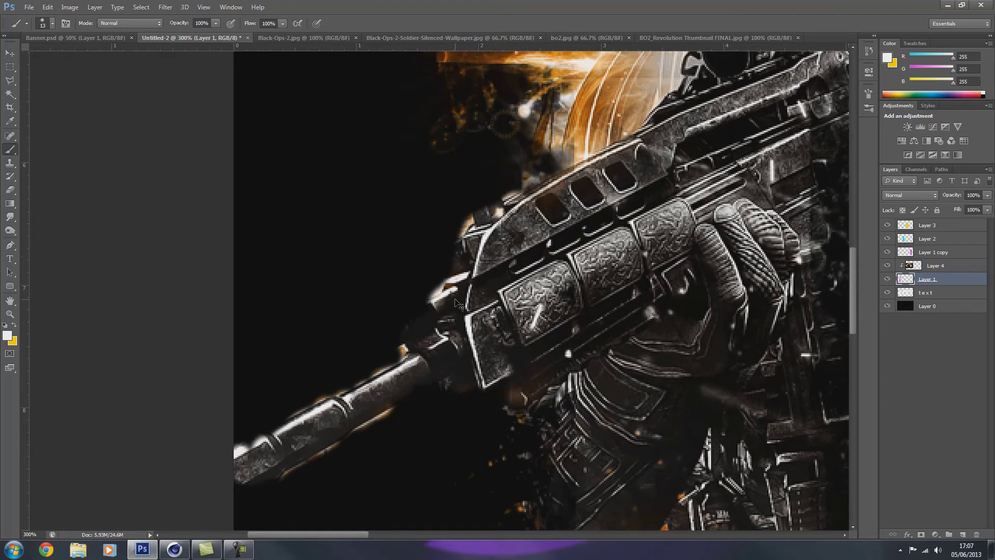
scroll(455, 303, down, 3)
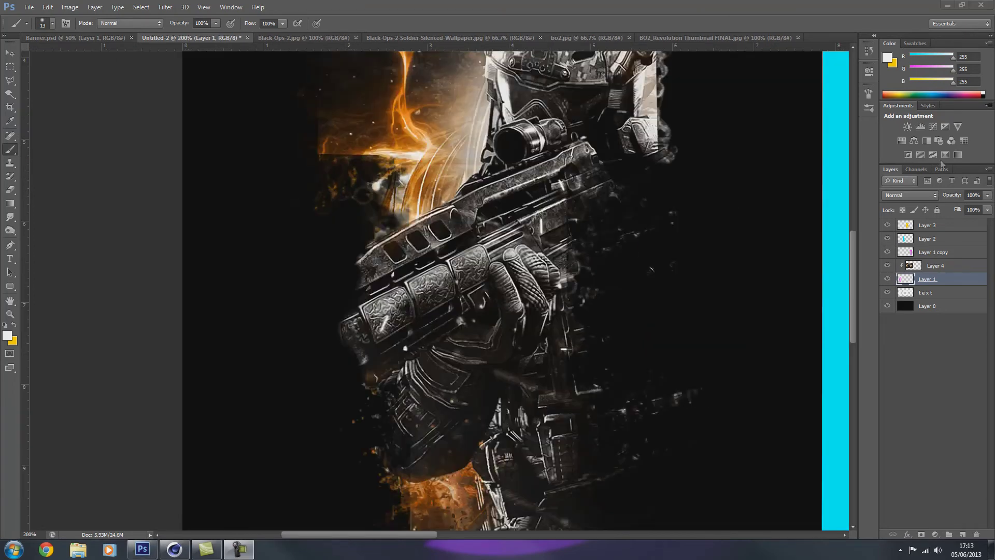
- Duplicate the Layer 4 image and lower the copy's opacity to 22%
key(ctrl+j)
click(987, 195)
drag(985, 207, 946, 212)
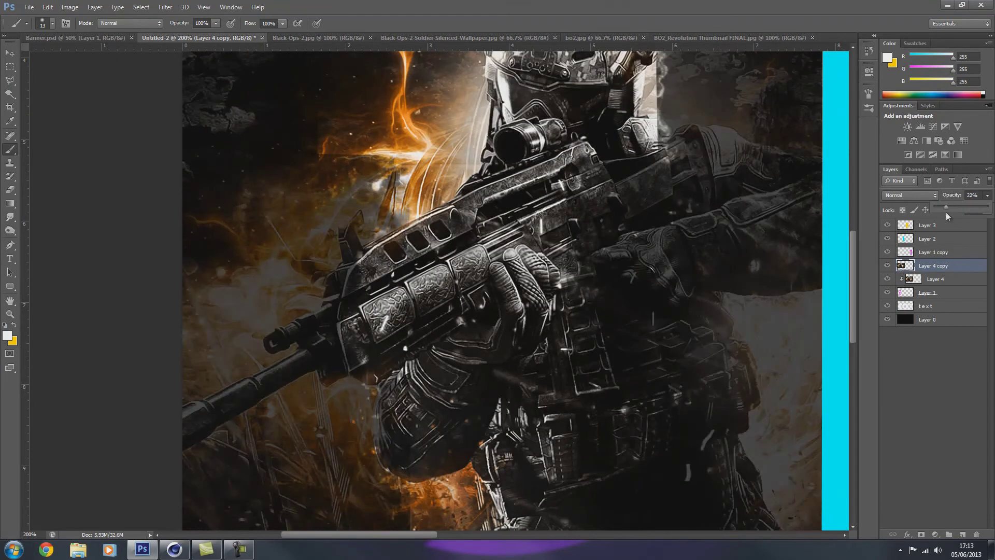
- Paint on Layer 1 around the front of the rifle's handguard, following the faded image copy
click(928, 292)
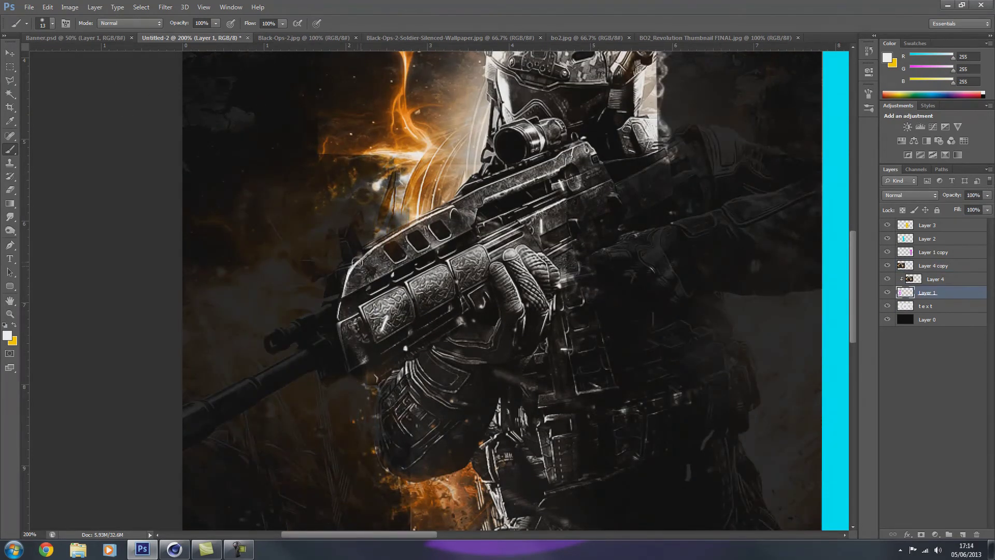
mouse_move(357, 262)
mouse_down()
mouse_move(336, 325)
mouse_move(334, 292)
mouse_up()
mouse_move(345, 348)
mouse_down()
mouse_move(327, 347)
mouse_move(323, 328)
mouse_up()
- Set the brush size to 3 px and paint in the short barrel and muzzle above the silencer
click(51, 26)
text(3)
key(Return)
key(Return)
key(ctrl+plus)
scroll(400, 296, up, 3)
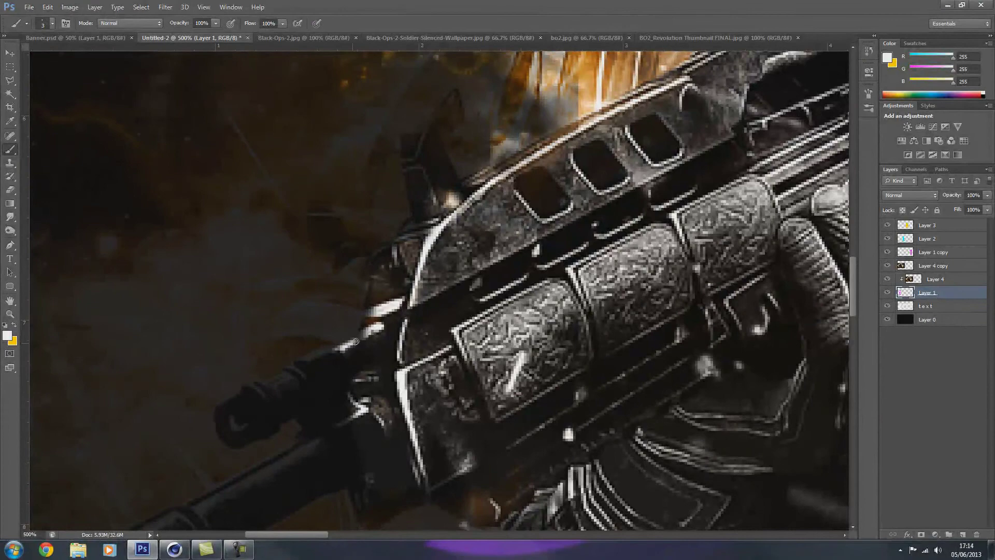
drag(356, 341, 308, 359)
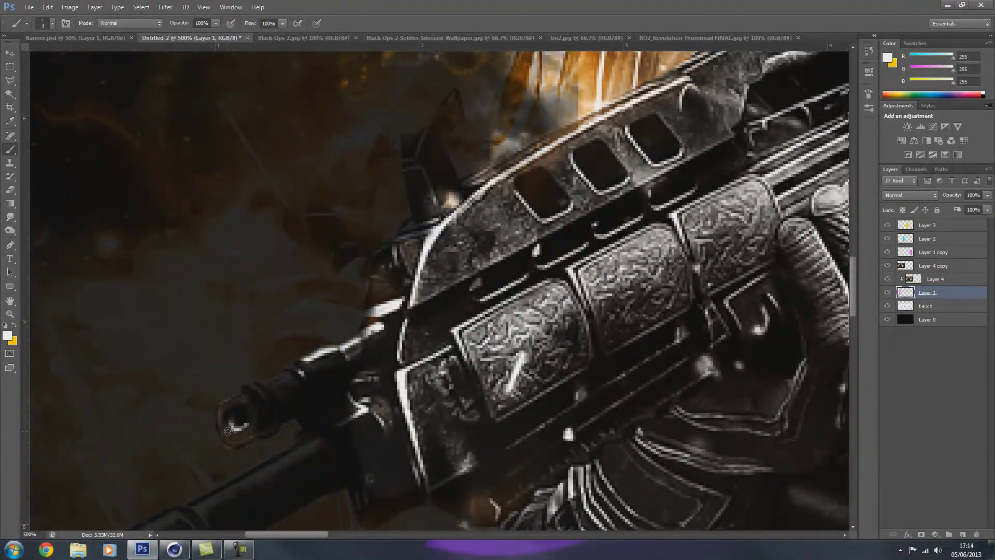
drag(247, 386, 276, 378)
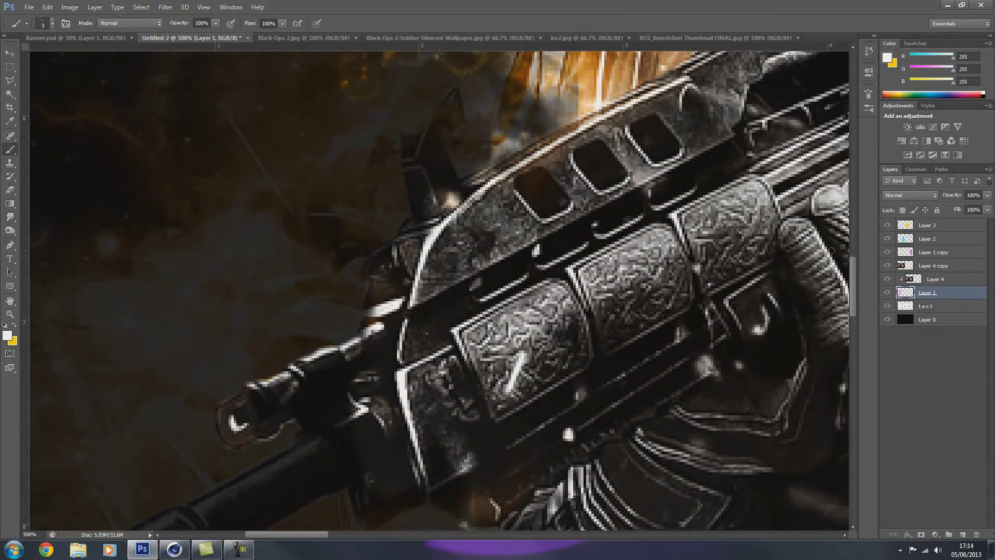
- Paint in the rifle's raised front sight above the handguard on Layer 1
scroll(522, 257, up, 2)
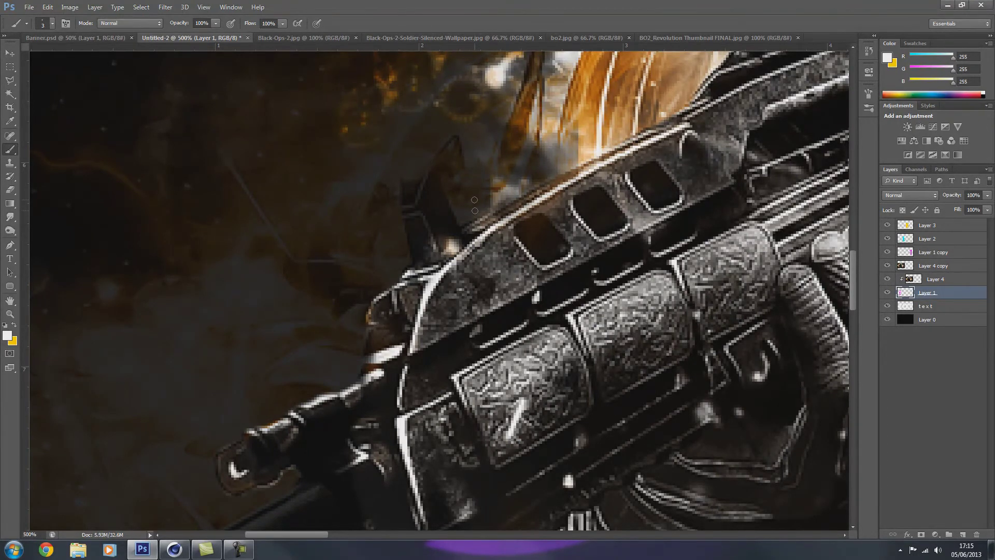
mouse_move(456, 233)
mouse_down()
mouse_move(412, 224)
mouse_move(427, 235)
mouse_move(420, 260)
mouse_move(427, 238)
mouse_up()
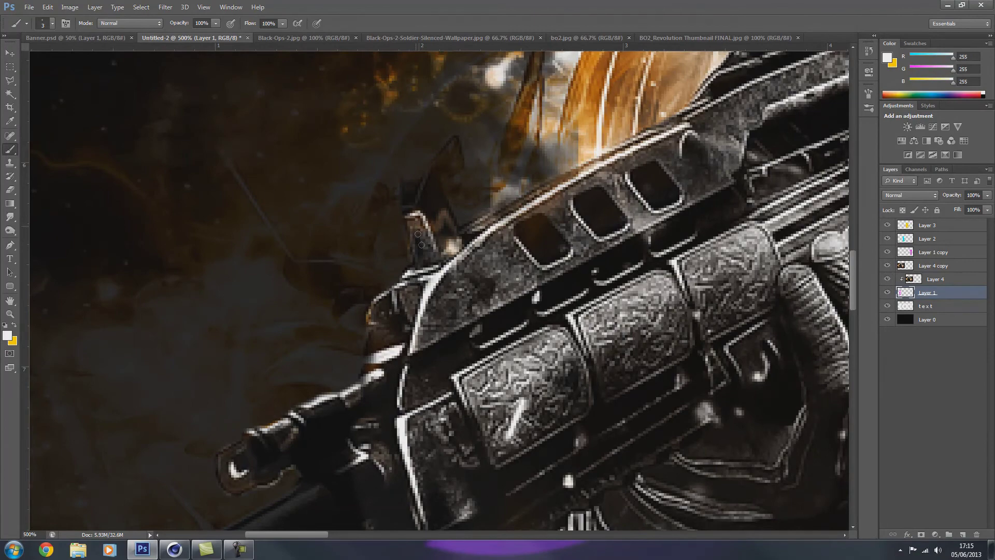
mouse_move(429, 176)
mouse_down()
mouse_move(418, 199)
mouse_move(438, 214)
mouse_move(407, 213)
mouse_move(408, 184)
mouse_move(408, 208)
mouse_up()
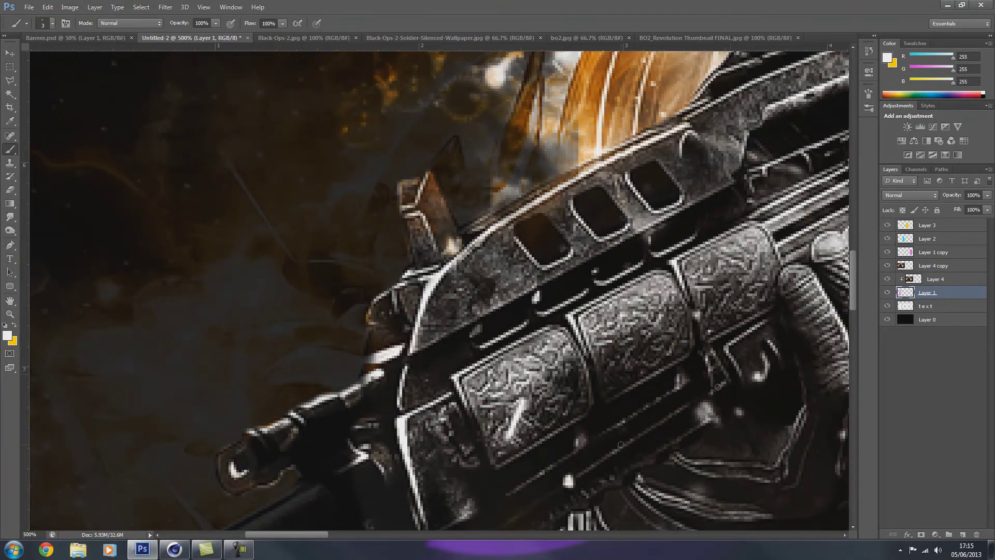
- Paint the outline of the rifle's silencer on Layer 1, tracing its lower and upper edges to the canvas border
drag(852, 272, 848, 307)
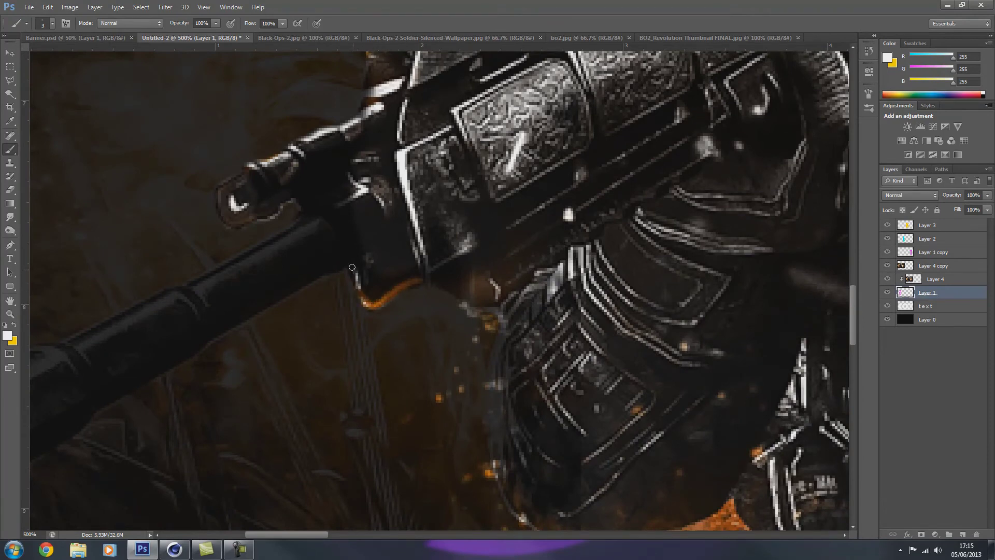
scroll(313, 518, left, 5)
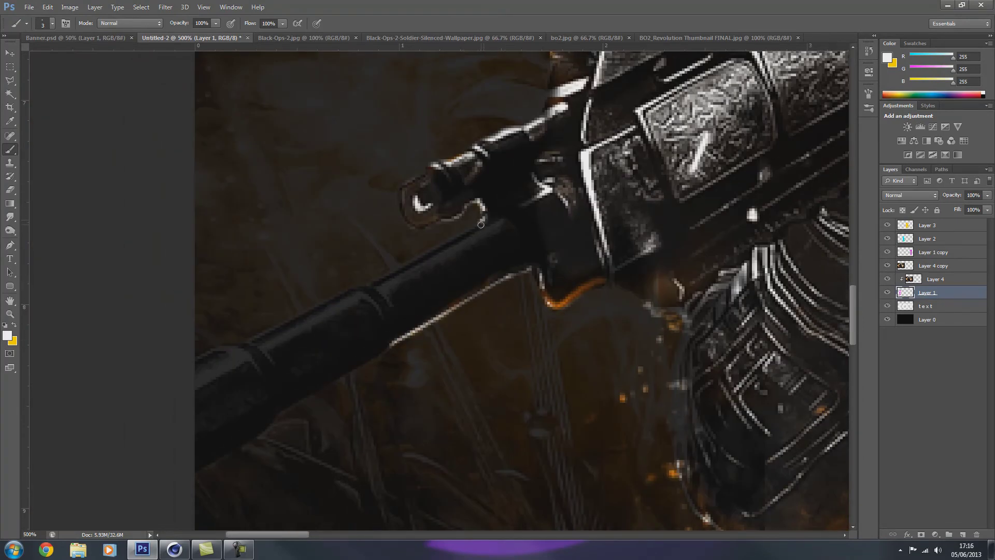
scroll(322, 466, left, 3)
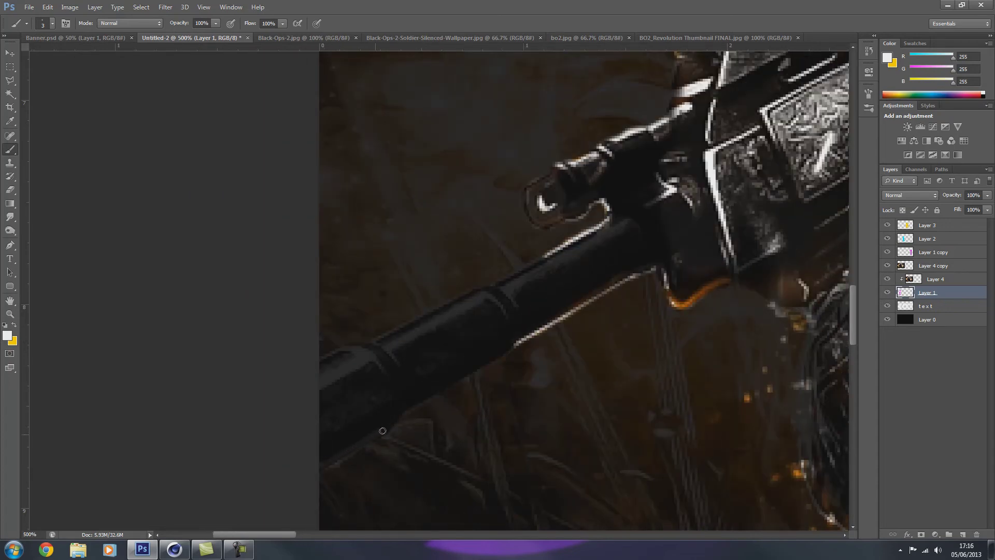
mouse_move(383, 430)
mouse_down()
mouse_move(404, 406)
mouse_move(401, 383)
mouse_move(428, 394)
mouse_move(471, 367)
mouse_up()
mouse_move(332, 456)
mouse_down()
mouse_move(322, 386)
mouse_move(349, 346)
mouse_move(518, 281)
mouse_up()
- Check the painted rifle with the faded Layer 4 copy hidden, and delete that copy
click(888, 266)
key(ctrl+minus)
key(ctrl+minus)
key(ctrl+minus)
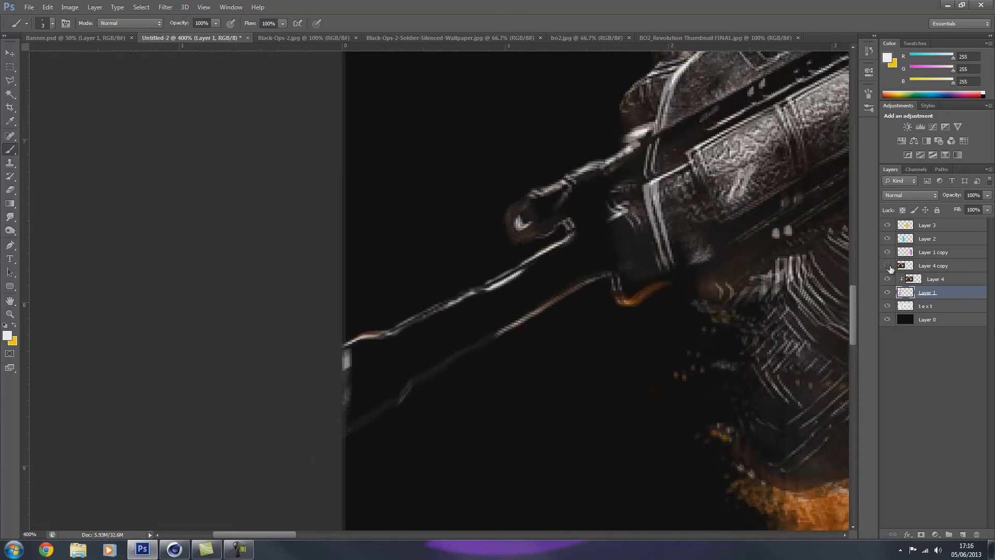
click(889, 266)
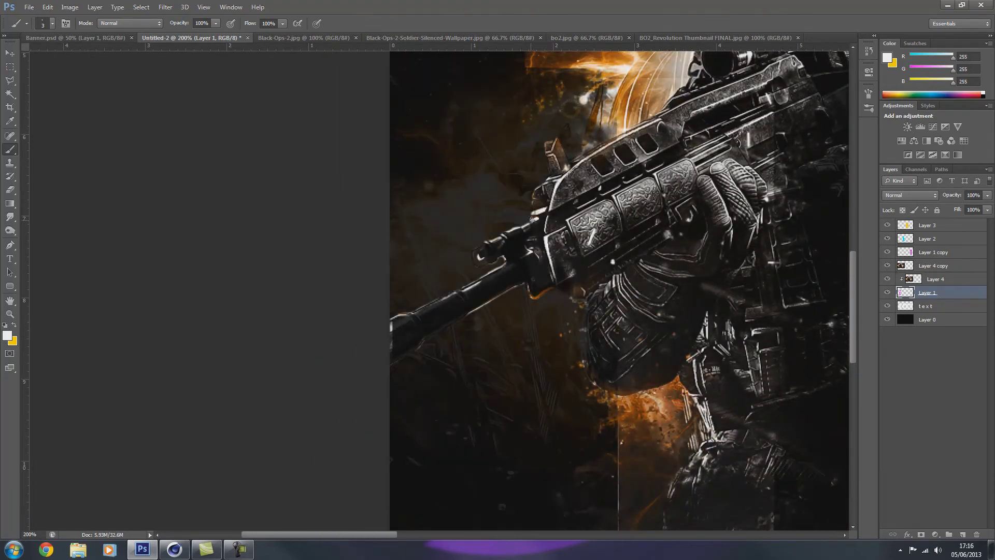
click(957, 267)
key(Delete)
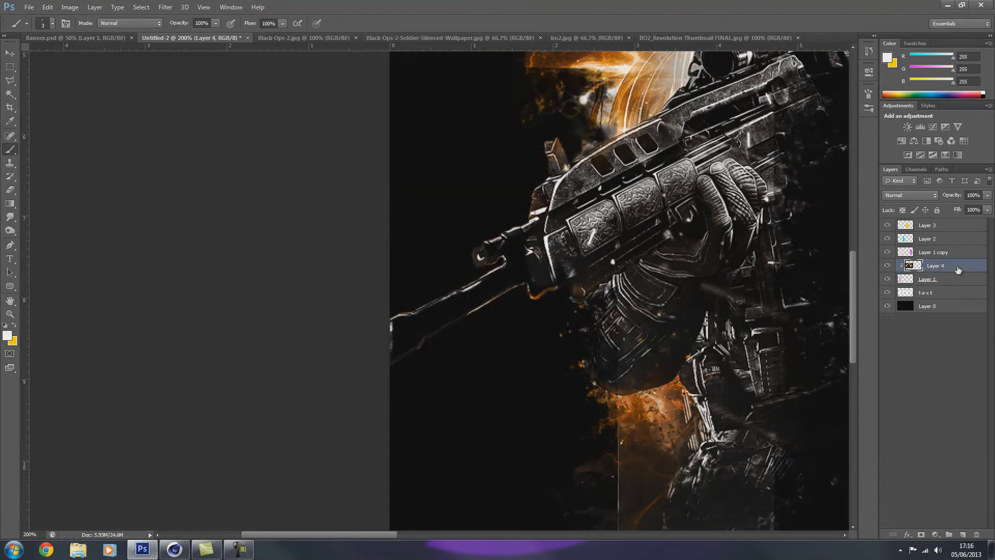
click(52, 24)
drag(20, 58, 30, 58)
click(52, 23)
click(526, 262)
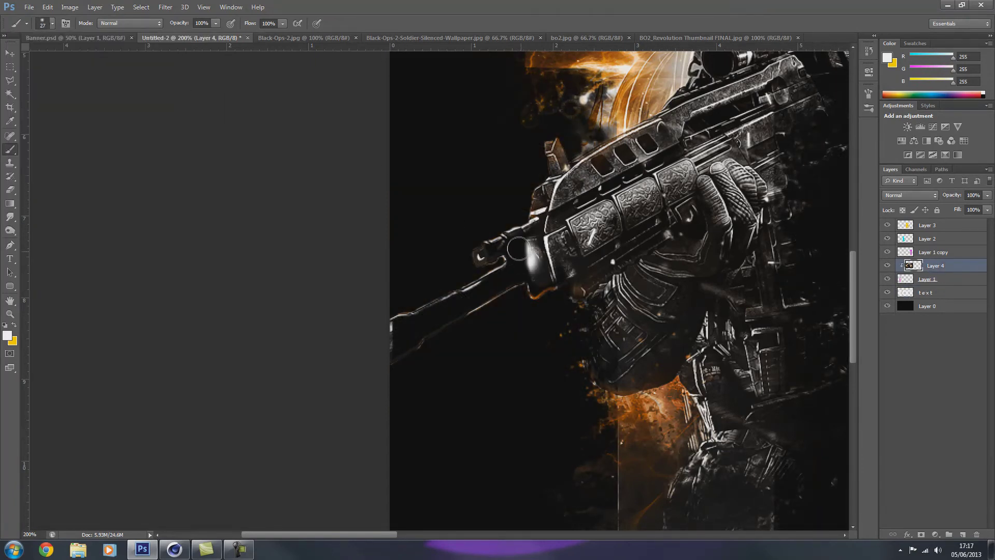
- Fill in the rifle's silencer, muzzle and lower handguard front on Layer 1 with a 12 px brush, undoing the last stroke
click(956, 280)
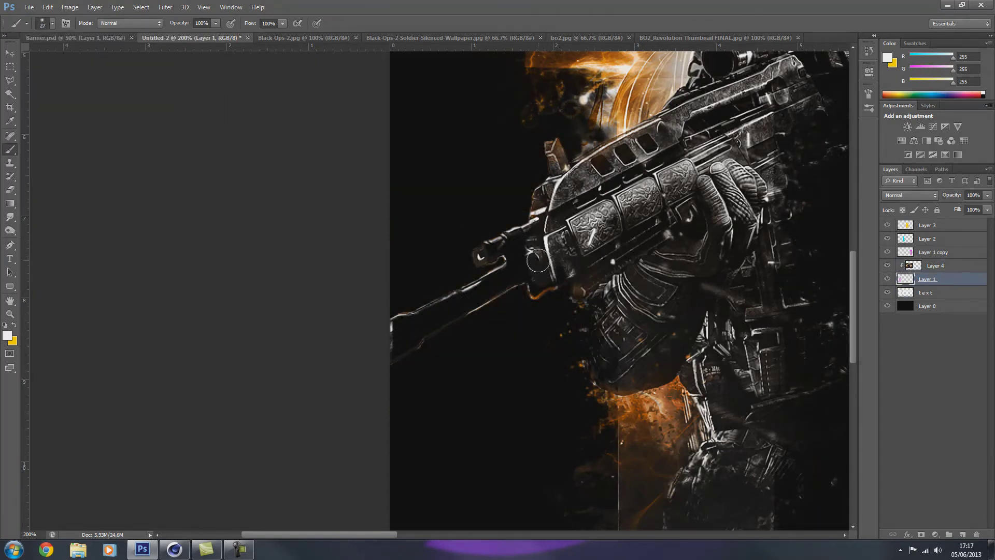
click(52, 24)
drag(26, 58, 22, 58)
click(53, 26)
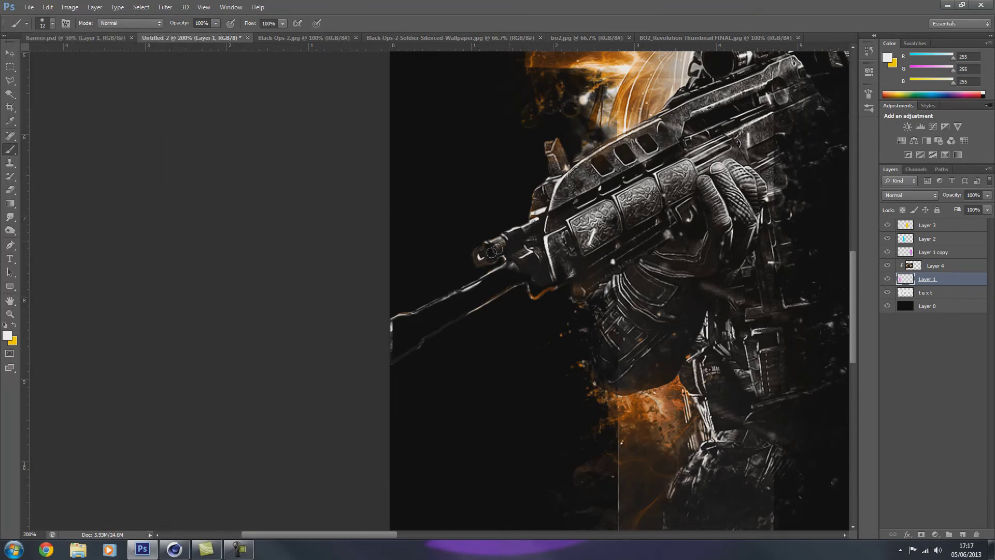
mouse_move(538, 246)
mouse_down()
mouse_move(505, 281)
mouse_move(397, 328)
mouse_move(440, 311)
mouse_up()
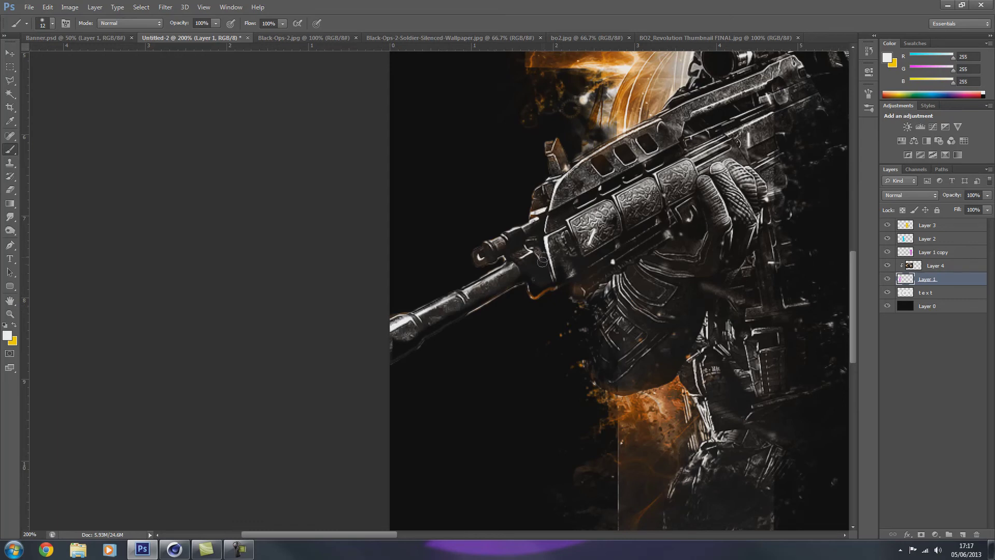
drag(534, 285, 577, 267)
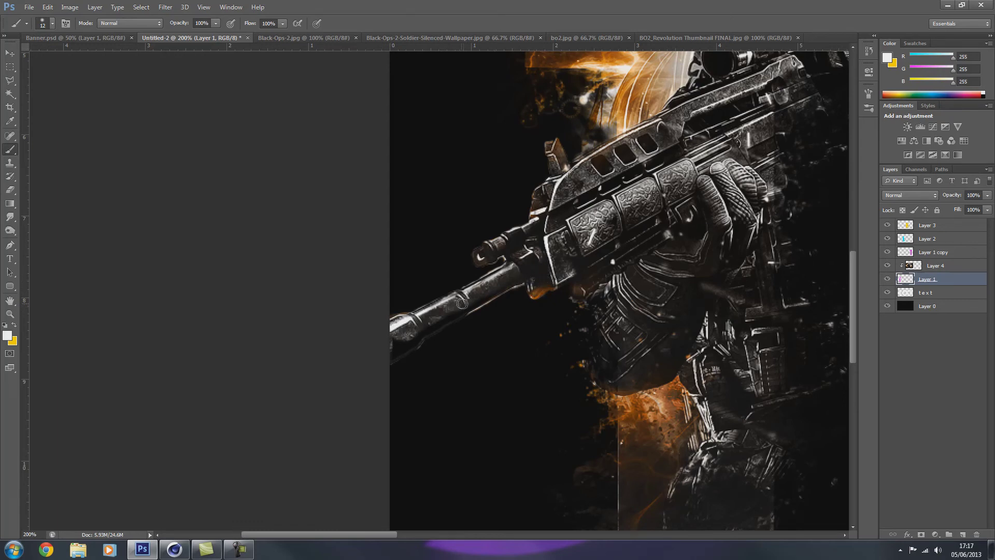
drag(461, 303, 387, 346)
drag(466, 309, 506, 287)
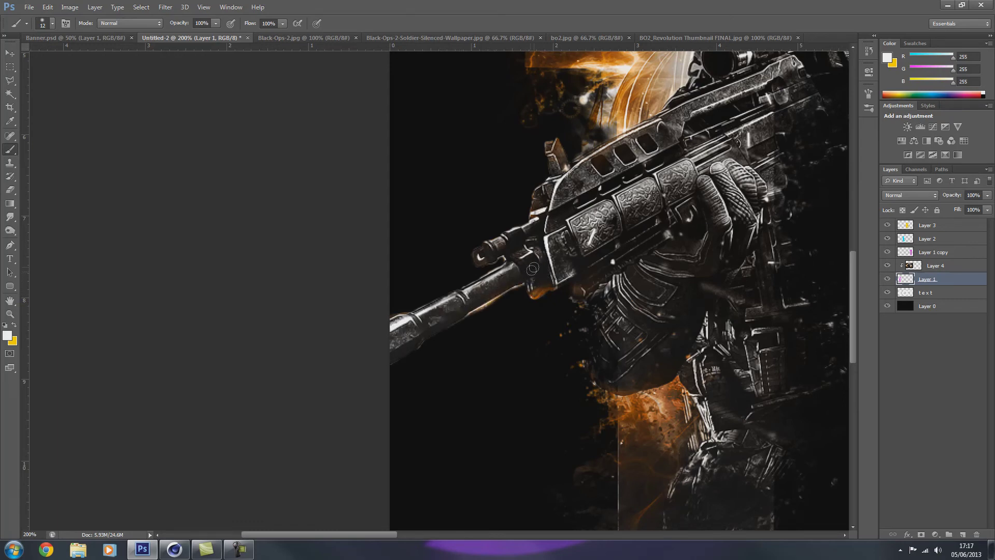
key(ctrl+z)
- Copy the Black-Ops-2.jpg image into the Untitled-2 document and place its layer directly above Layer 2
key(ctrl+minus)
key(ctrl+minus)
click(9, 53)
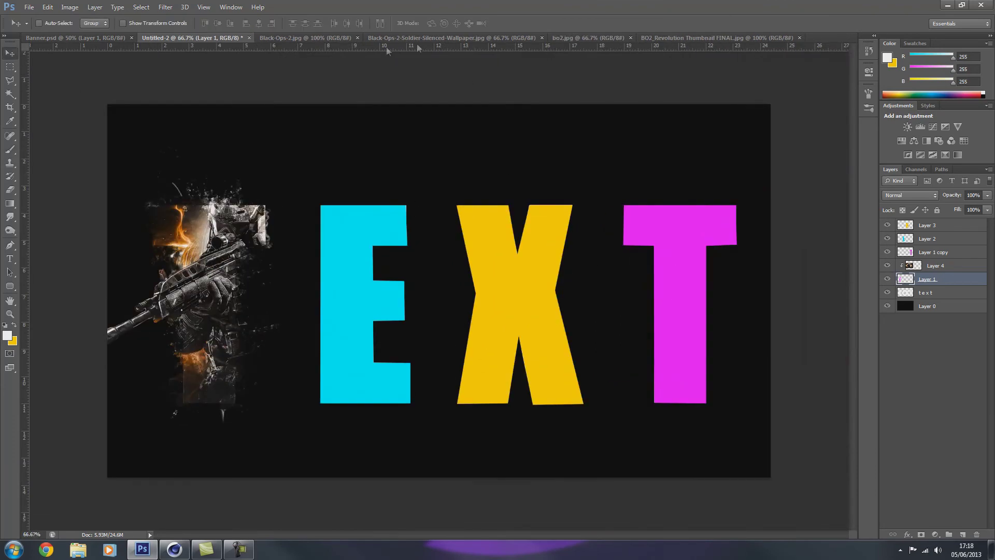
click(306, 38)
drag(204, 148, 310, 228)
drag(965, 279, 965, 237)
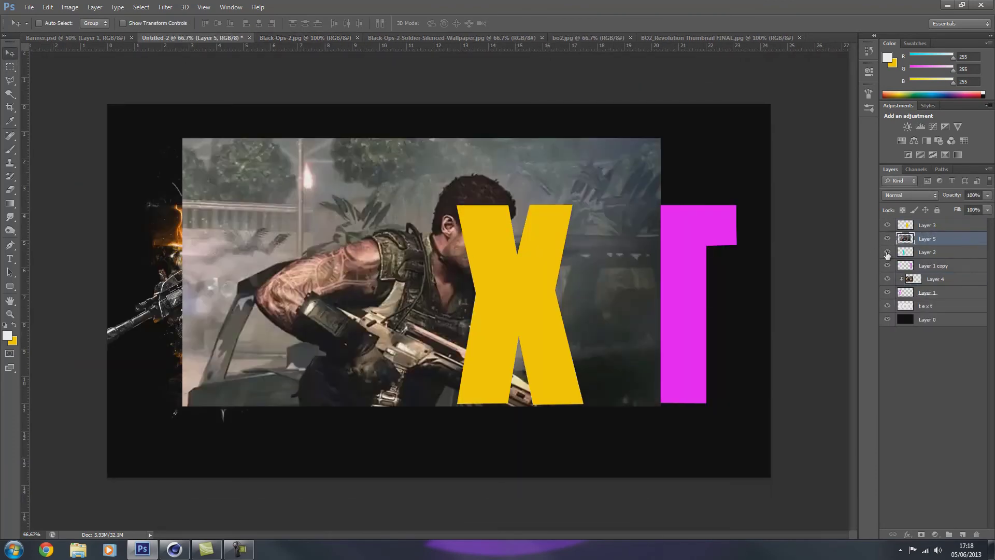
- Clip the image on Layer 5 to the E and position the man's face and rifle inside the letter
right_click(953, 239)
click(890, 268)
drag(322, 256, 292, 288)
drag(355, 291, 315, 299)
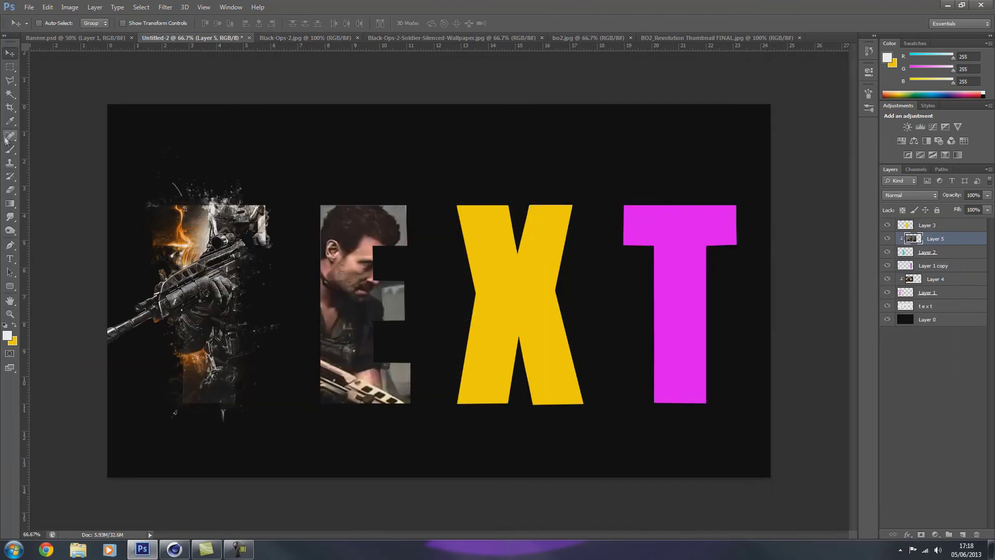
- Splatter the top edge of the E on Layer 2 with a splatter brush tip sized to 178 px
click(10, 149)
click(52, 23)
scroll(164, 173, down, 5)
click(154, 169)
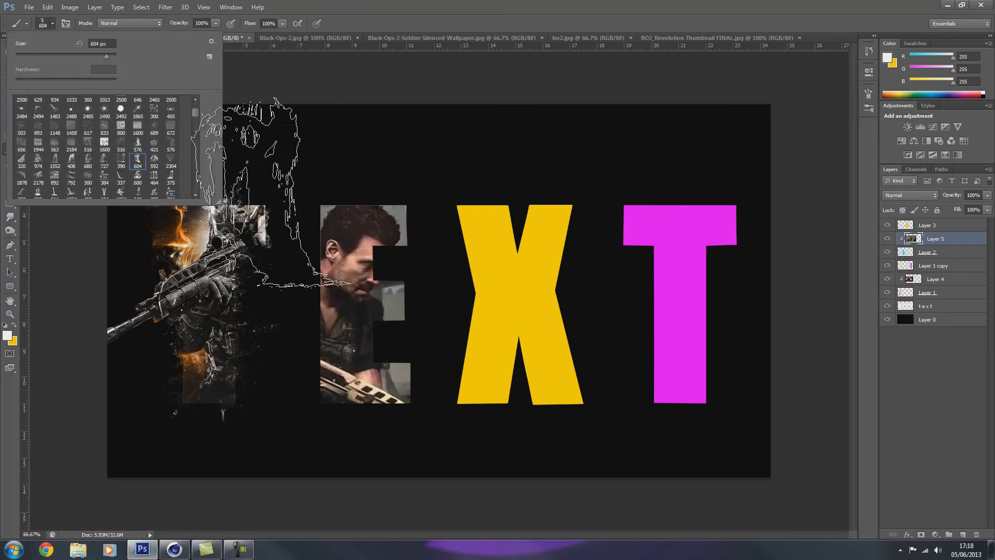
scroll(104, 145, down, 3)
click(137, 186)
drag(107, 57, 86, 57)
click(352, 238)
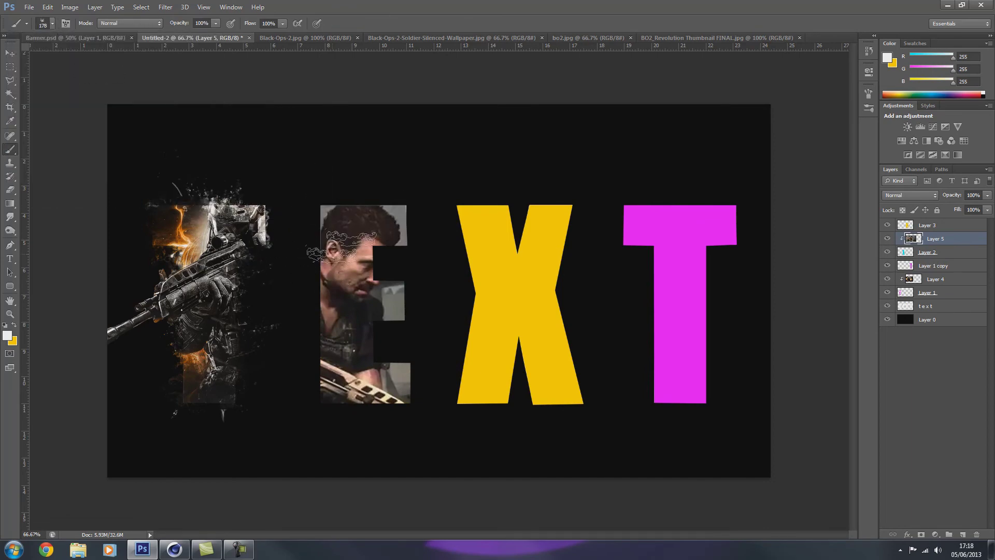
click(356, 206)
key(ctrl+z)
click(955, 251)
click(357, 207)
click(379, 205)
click(349, 202)
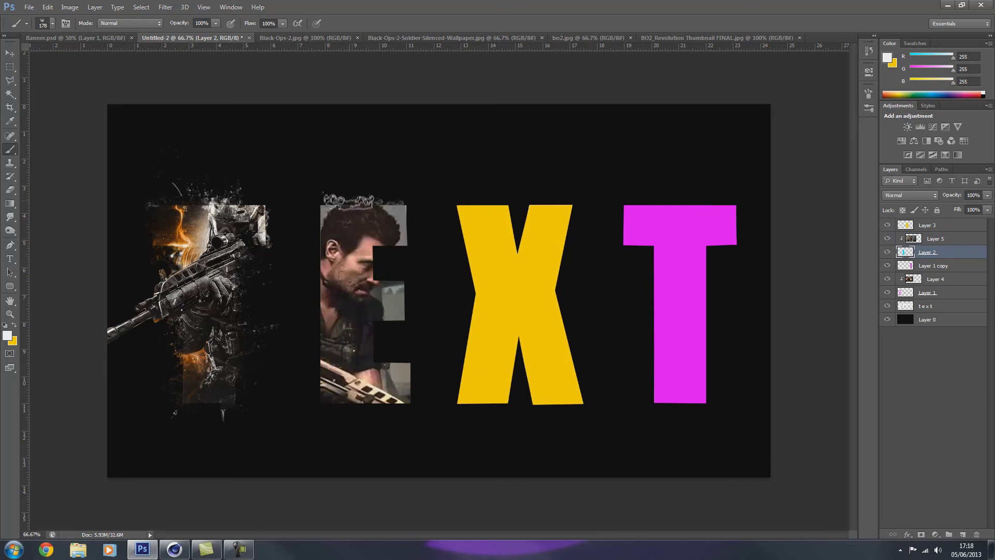
- Splatter the upper part of the E's left edge on Layer 2, using the 1196 brush tip at 142 px
click(53, 24)
click(154, 169)
drag(111, 57, 93, 57)
key(Return)
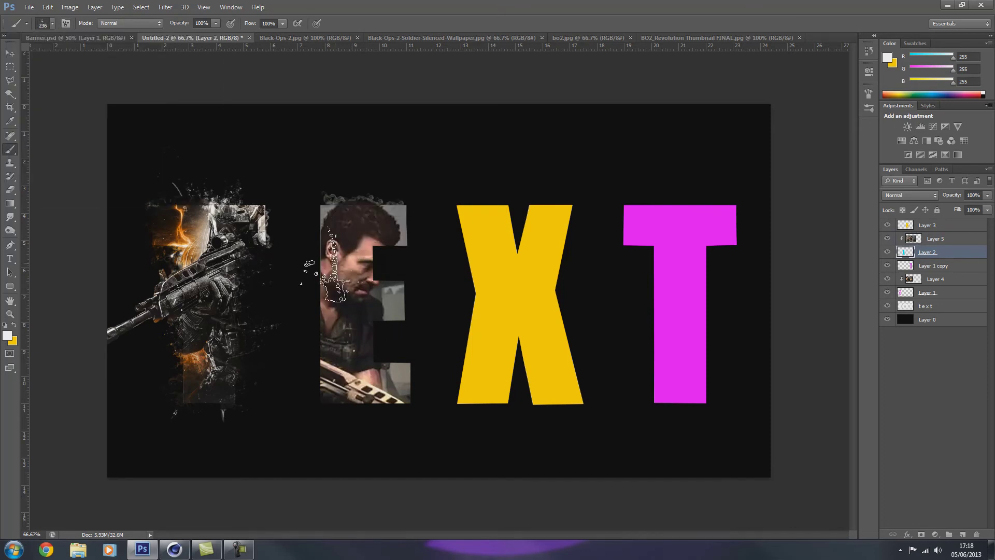
click(868, 108)
click(764, 87)
mouse_move(839, 217)
mouse_down()
mouse_move(816, 221)
mouse_move(810, 195)
mouse_up()
click(330, 311)
click(837, 154)
click(318, 238)
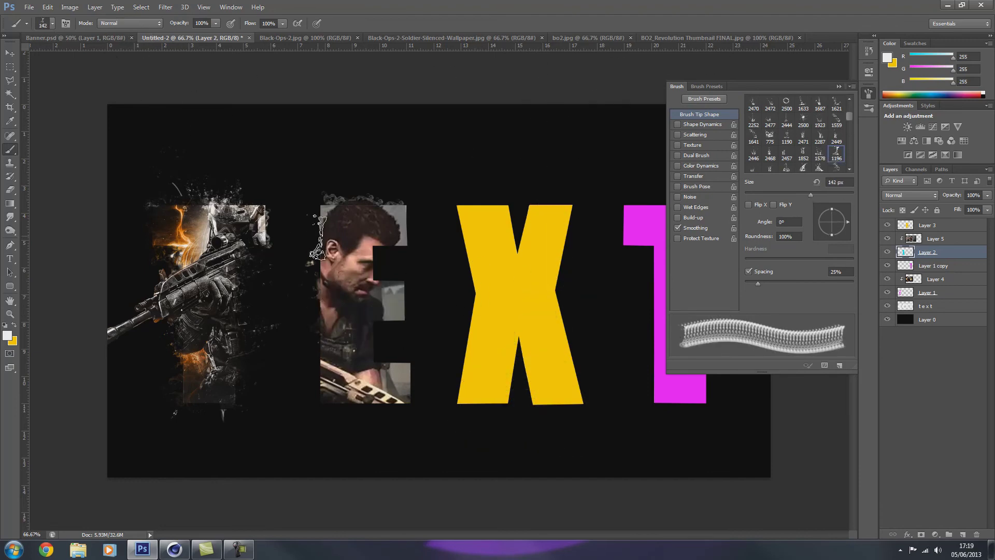
- Splatter the E's upper-right corner with the 957 brush tip at 123 px and roughen its lower-left edge
drag(848, 118, 849, 122)
click(786, 128)
drag(812, 196, 806, 196)
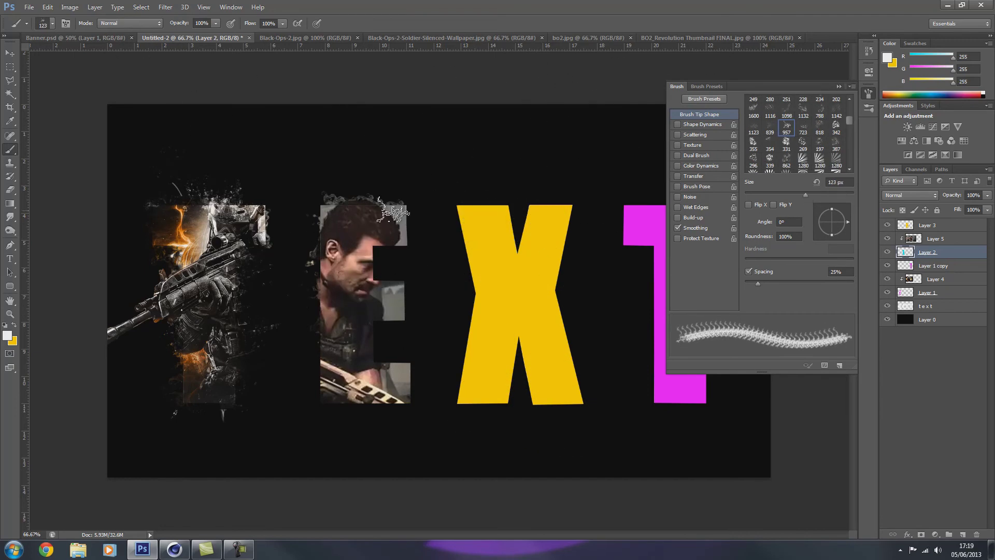
scroll(850, 127, down, 2)
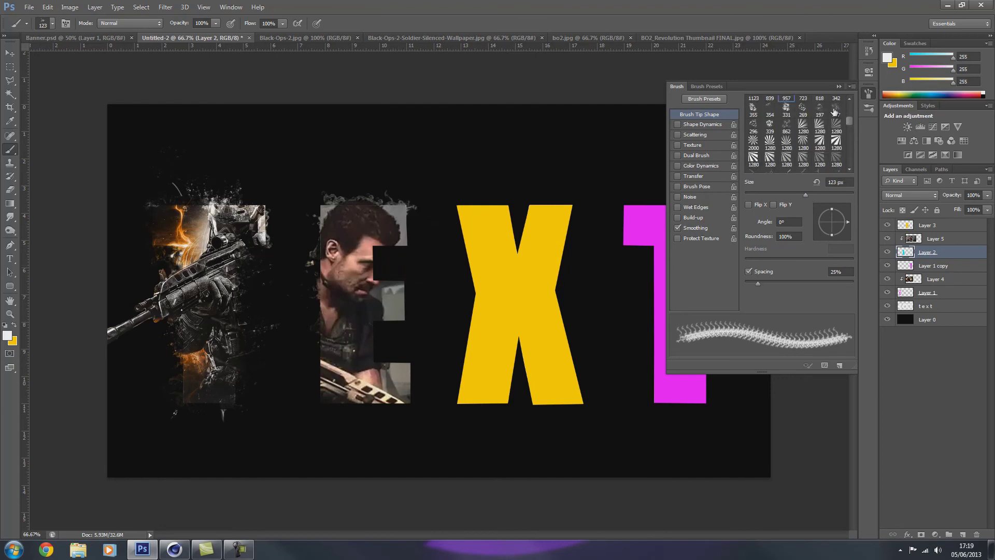
click(786, 107)
- Add paint drips beneath the E's middle and bottom arms with the drip-shaped 675 tip reduced to 188 px
scroll(851, 124, down, 3)
click(786, 130)
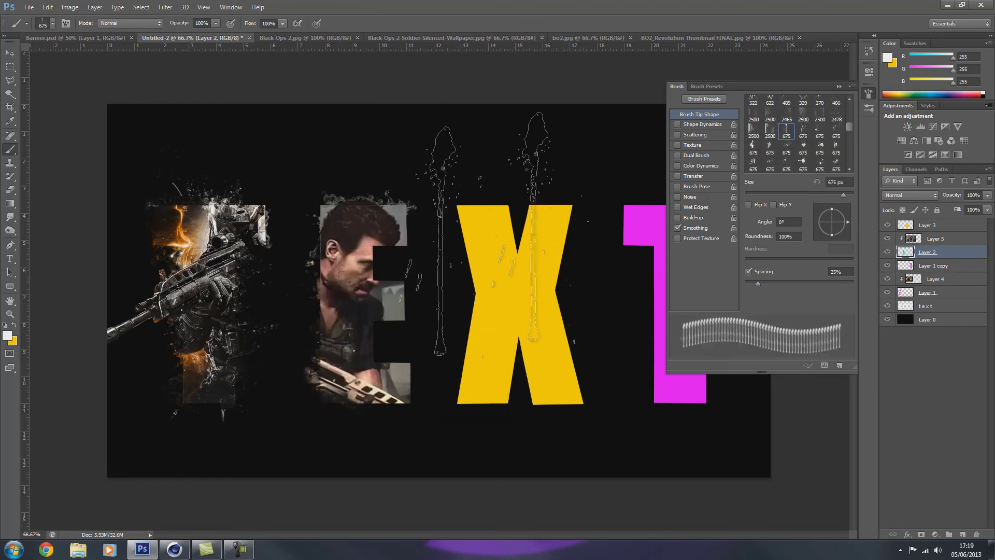
key(bracketleft)
key(bracketleft)
key(bracketleft)
key(bracketleft)
key(bracketleft)
click(387, 402)
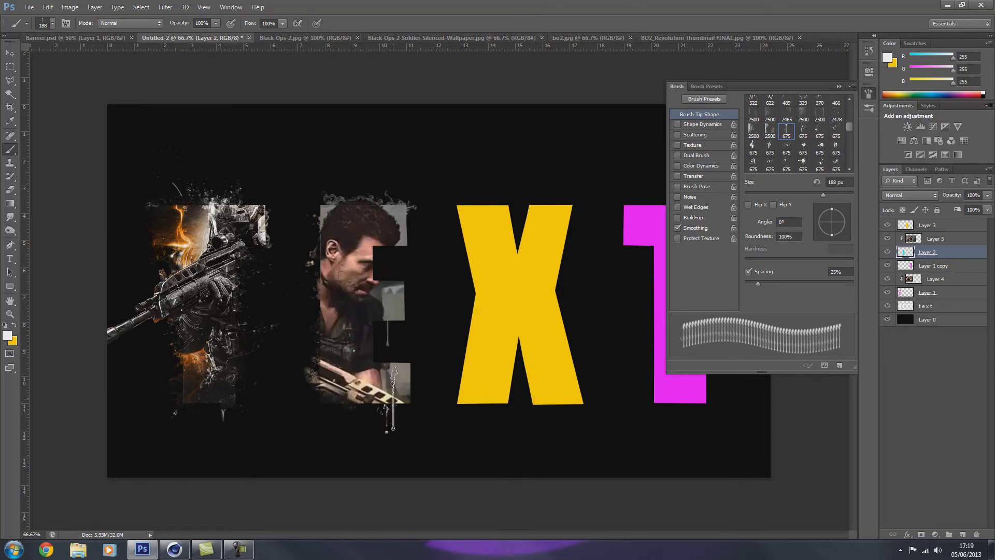
- Splatter the edges of the E's middle and upper arms with splat-shaped 675 tips at 174 px and 98 px
click(835, 147)
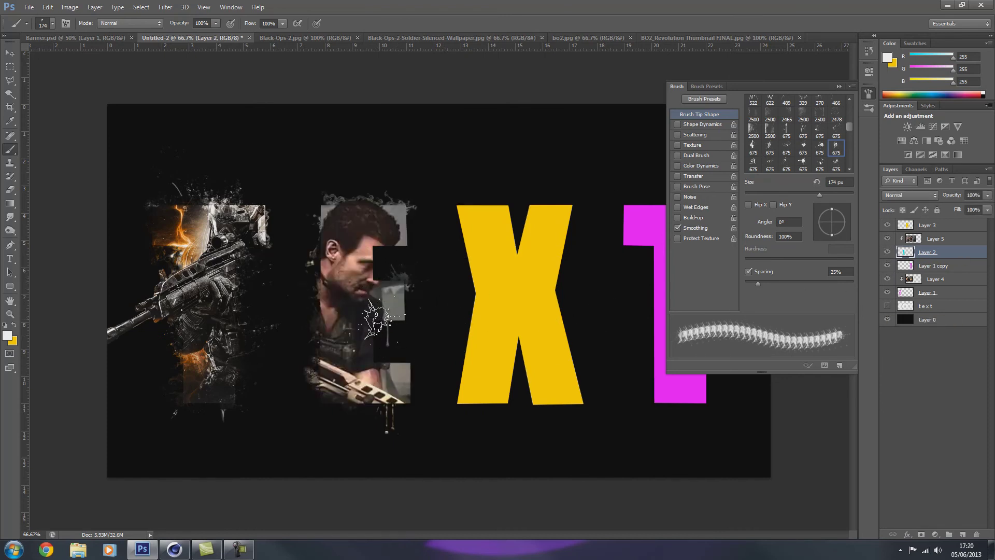
click(753, 146)
click(798, 196)
click(406, 243)
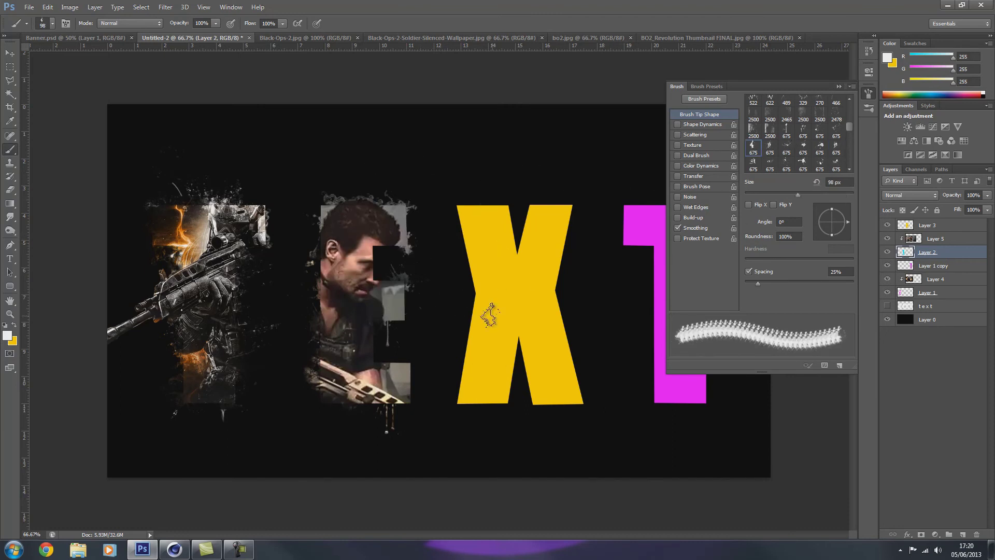
- Spread splatters beyond both sides of the E and along its bottom arm, using tips at 127 px and at 87 px rotated to 92°
key(comma)
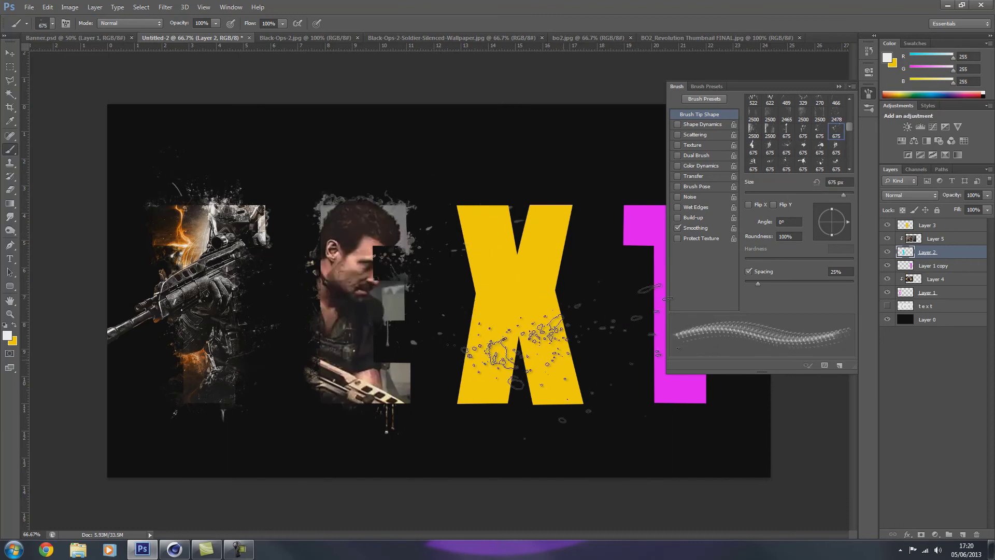
click(836, 148)
click(812, 195)
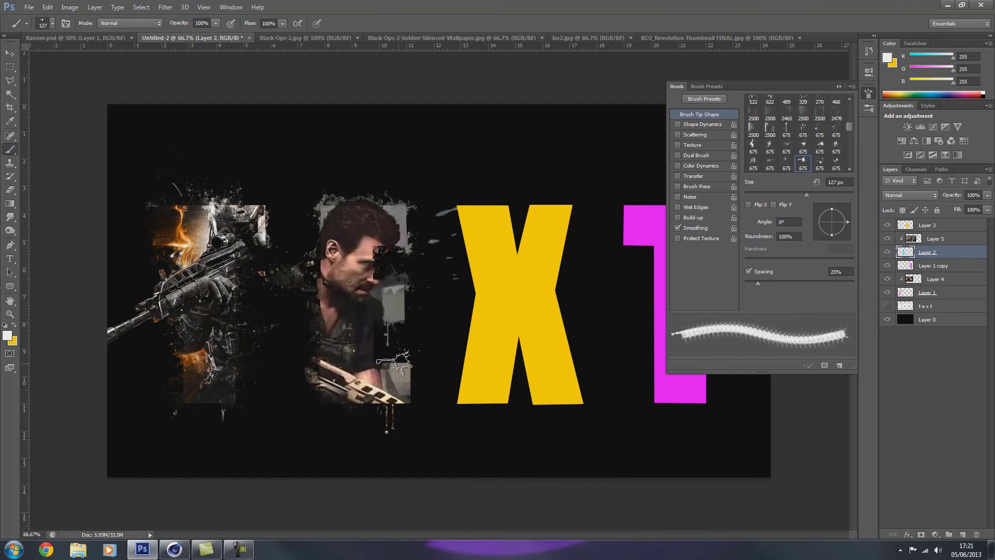
key(comma)
key(comma)
key(comma)
drag(847, 223, 831, 206)
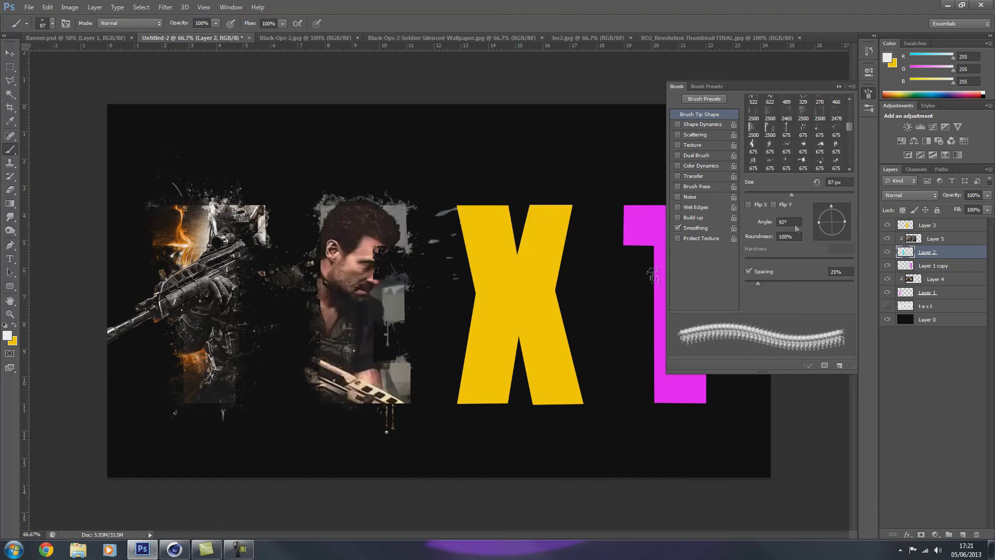
click(839, 86)
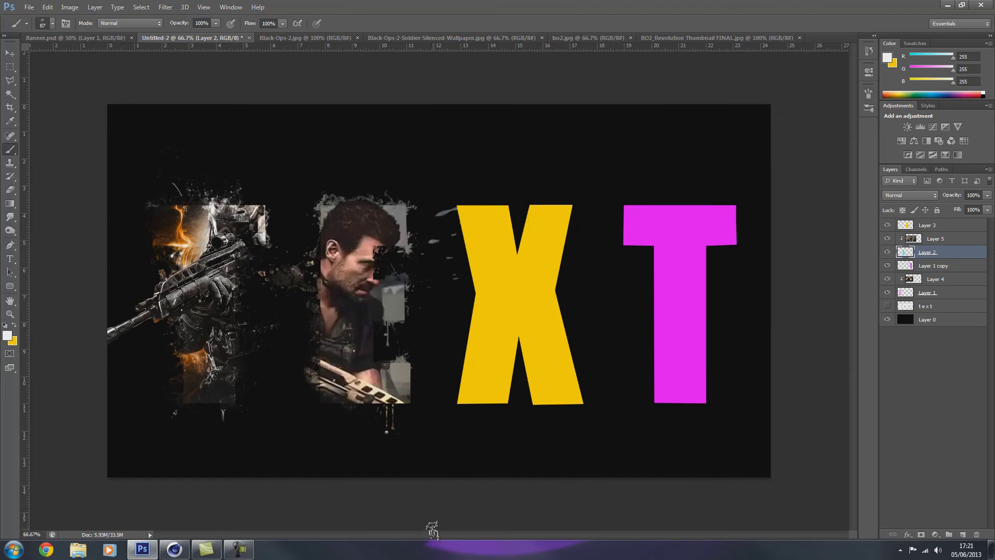
- Copy the Black-Ops-2-Soldier-Silenced-Wallpaper.jpg image into Untitled-2, place it above Layer 3 and clip it to the X
click(451, 38)
click(10, 54)
drag(327, 219, 552, 290)
drag(971, 252, 967, 220)
right_click(953, 227)
click(850, 270)
drag(433, 254, 386, 253)
- Scale down the clipped image on Layer 6 and position the soldier inside the X
key(ctrl+t)
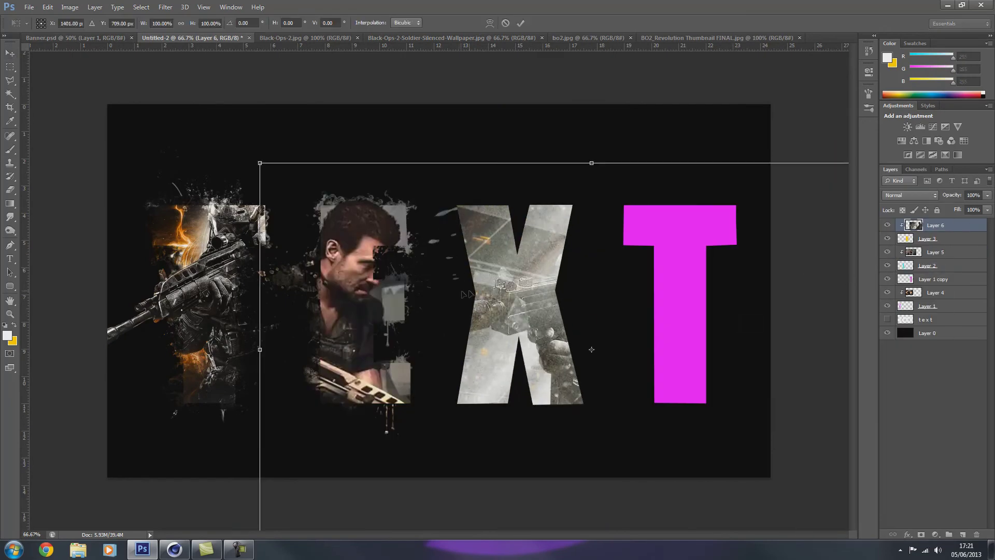
drag(260, 162, 449, 268)
drag(554, 321, 366, 240)
click(10, 54)
click(438, 215)
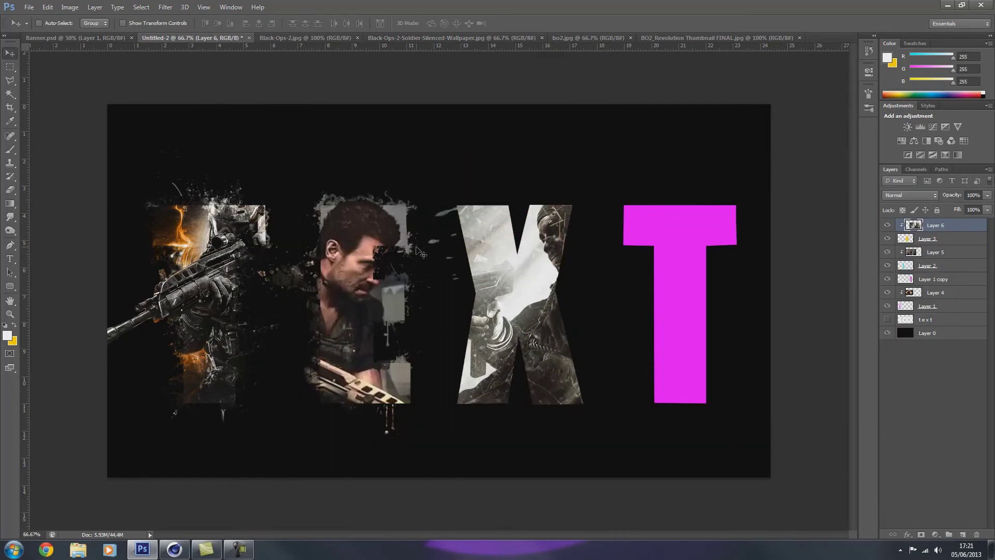
- Splatter the top edge of the X on Layer 3 with the 2470 brush tip at 168 px
click(967, 238)
key(b)
click(52, 23)
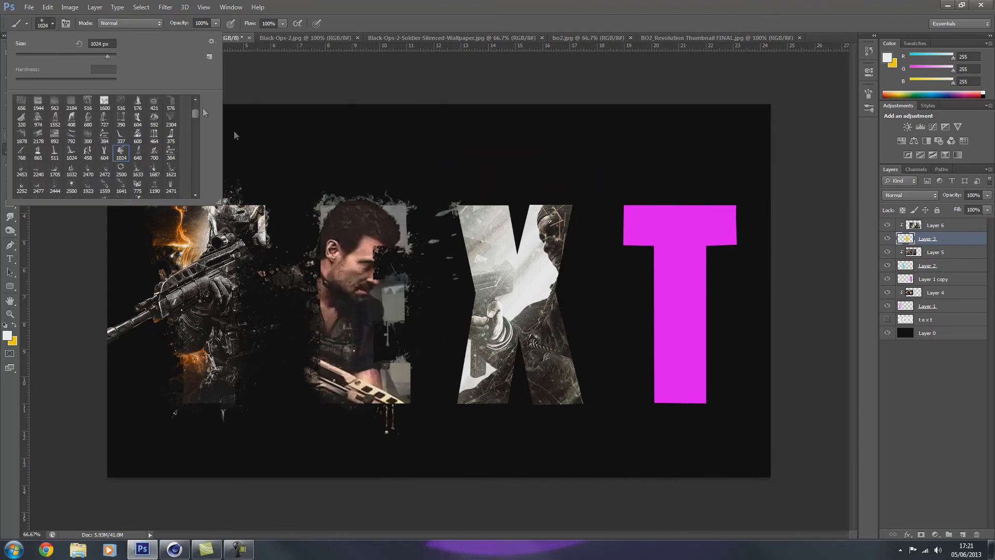
click(88, 168)
drag(110, 57, 87, 57)
click(489, 74)
click(869, 108)
click(760, 87)
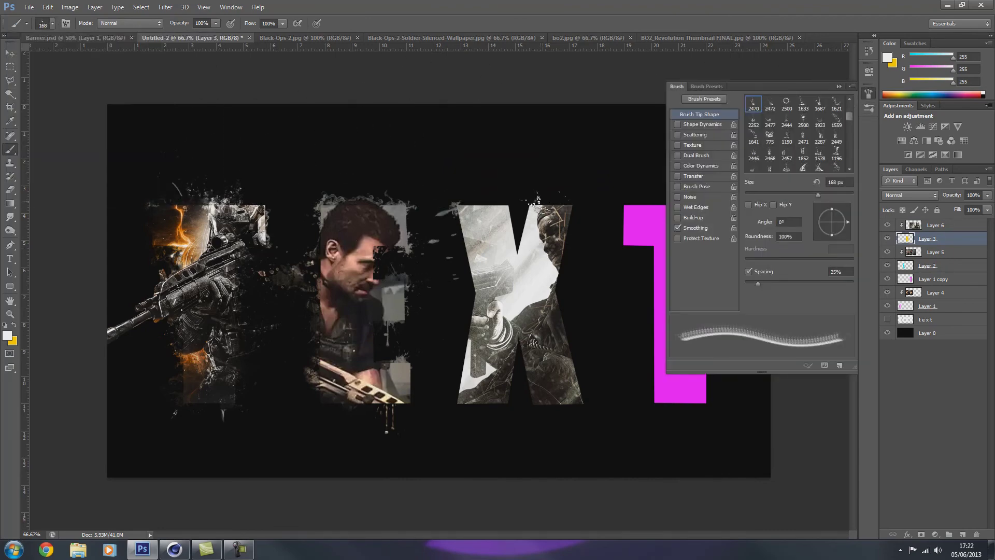
click(540, 203)
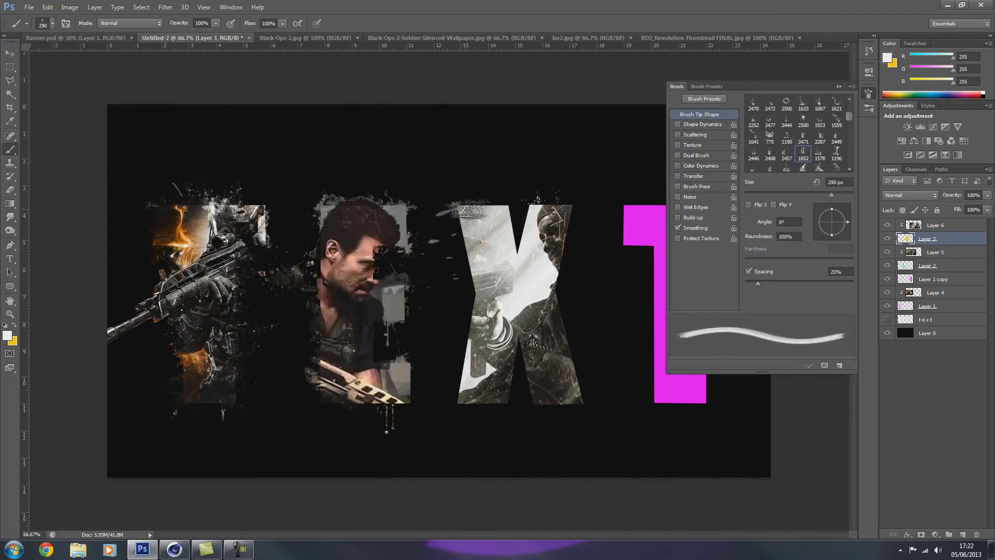
- Splatter the lower left side of the X with the 1229 brush tip at a reduced size, rotated to 79°
click(753, 169)
click(819, 162)
mouse_move(835, 194)
mouse_down()
mouse_move(820, 195)
mouse_move(835, 206)
mouse_up()
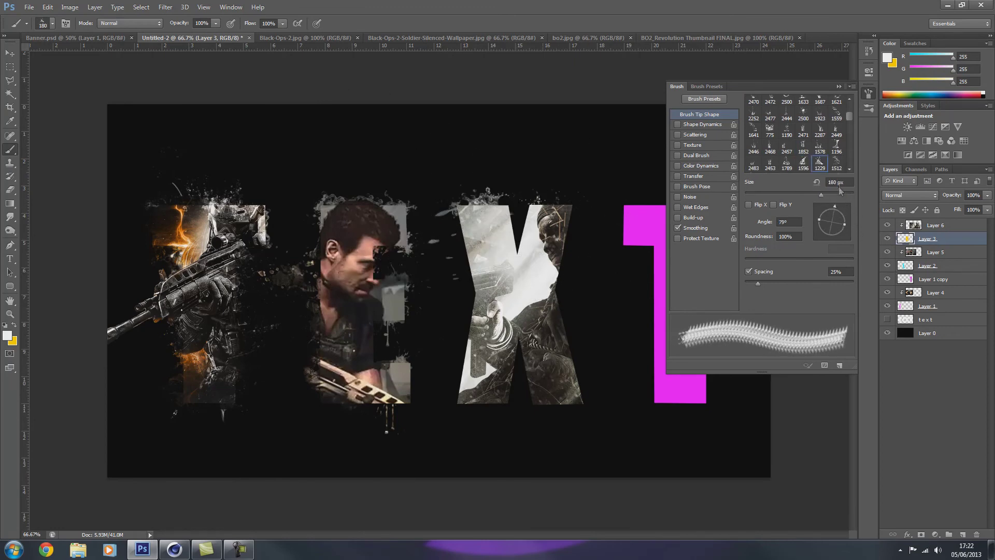
- Splatter the upper right side of the X with the 419 px brush tip
scroll(803, 135, up, 5)
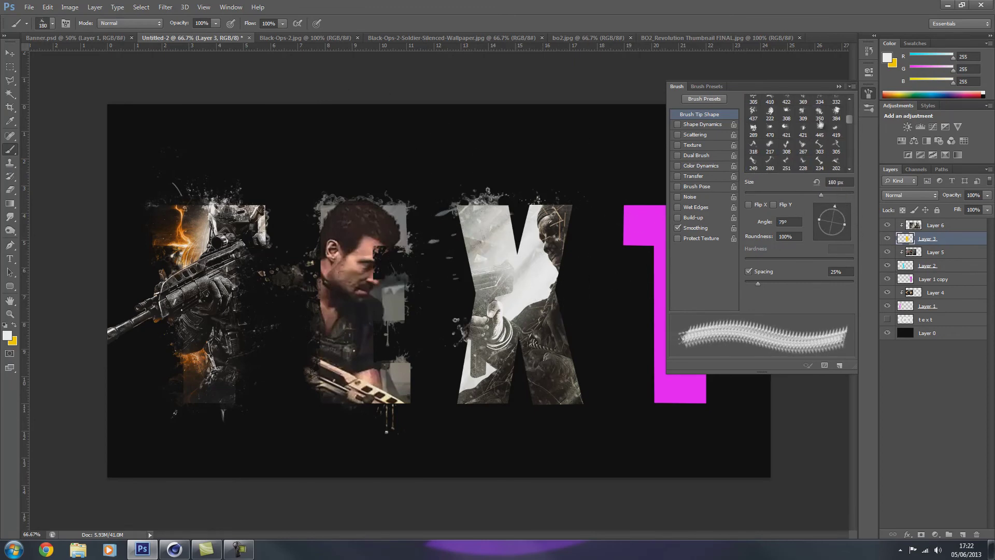
click(819, 112)
key(ctrl+z)
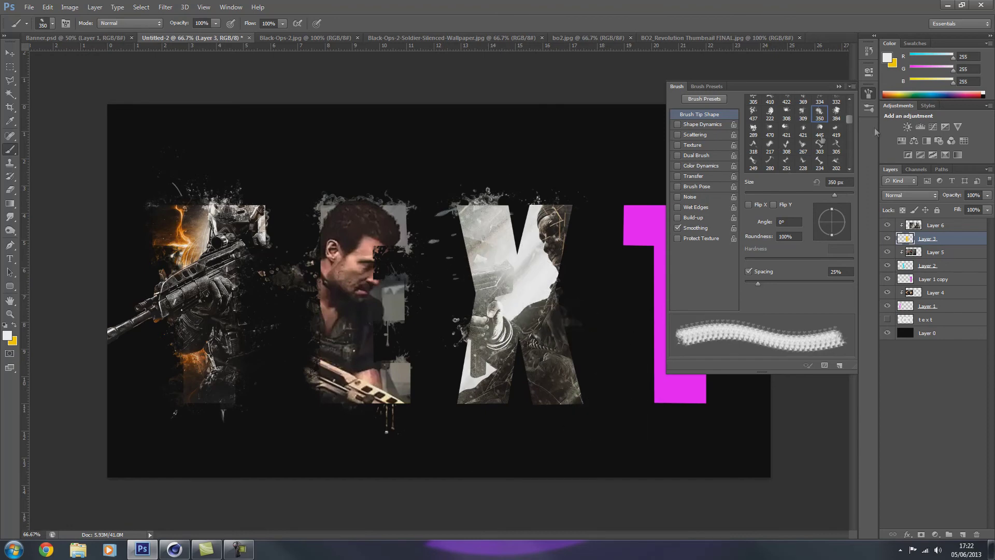
click(836, 130)
click(564, 232)
- Add branching cracks beside the lower right side of the X with the 329 px brush tip
scroll(777, 143, down, 5)
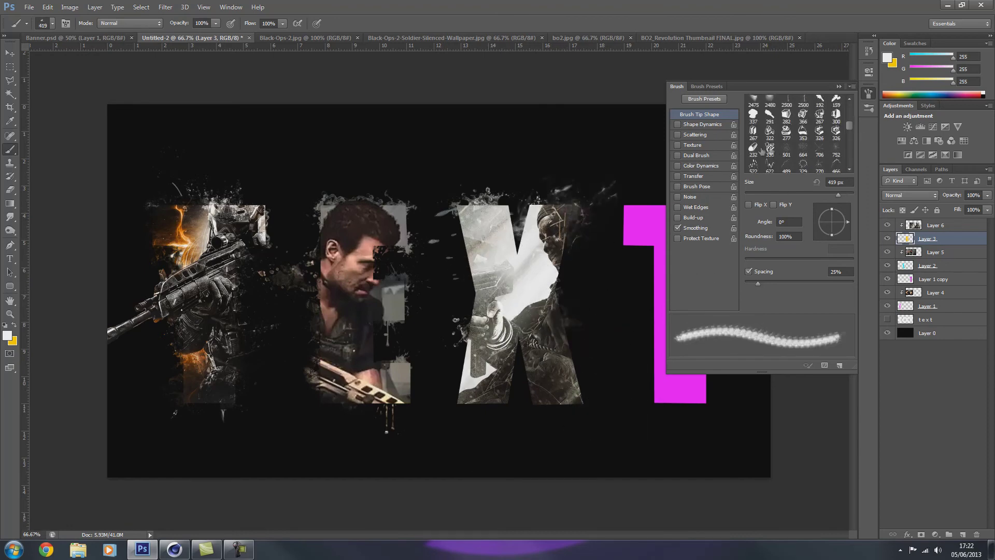
click(752, 149)
key(period)
key(period)
key(period)
key(period)
key(period)
key(period)
key(period)
key(period)
key(period)
key(period)
key(period)
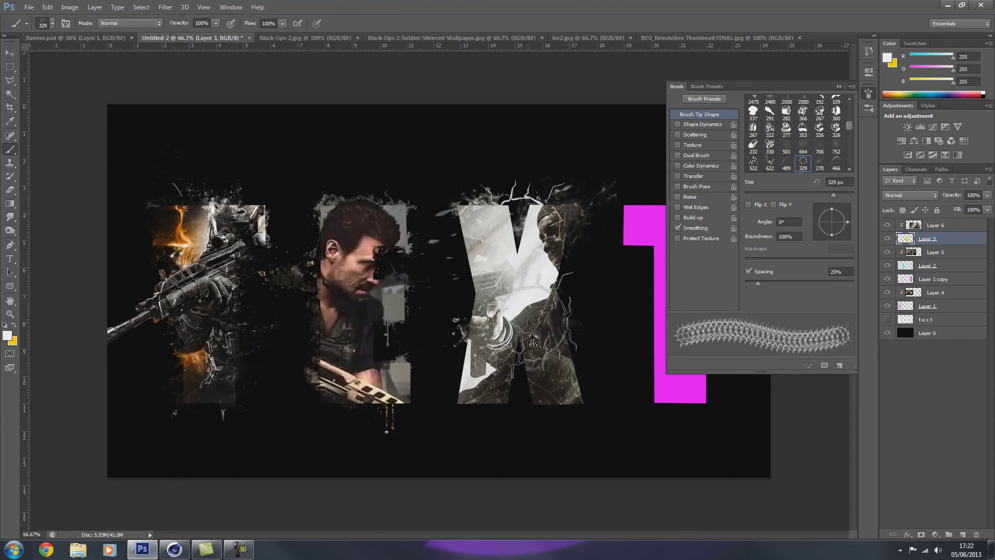
- Run a diagonal lightning crack across the X with the rotated 622 px tip and crack its lower left corner with the 270 px tip
key(comma)
key(comma)
key(comma)
key(comma)
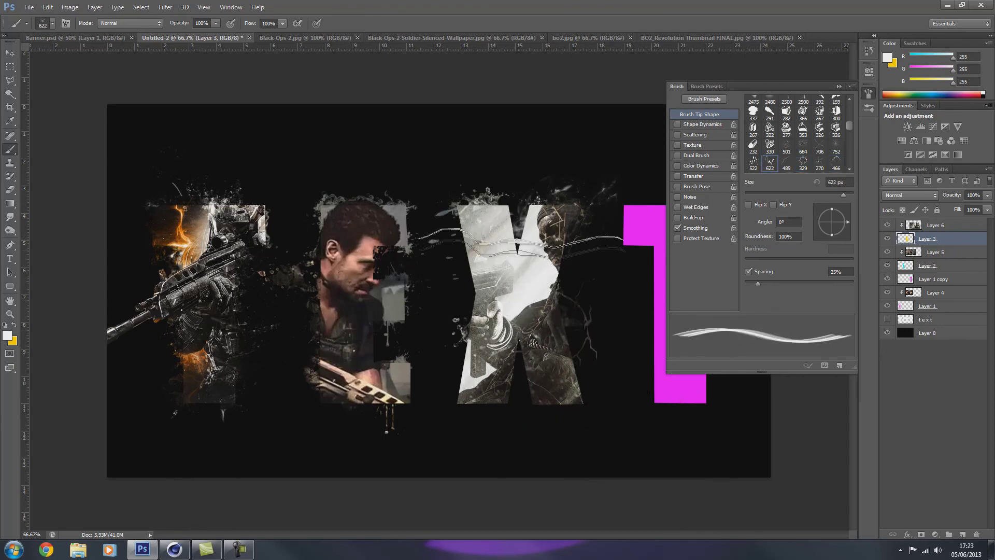
mouse_move(848, 222)
mouse_down()
mouse_move(840, 212)
mouse_move(841, 235)
mouse_up()
click(503, 253)
click(566, 340)
click(820, 163)
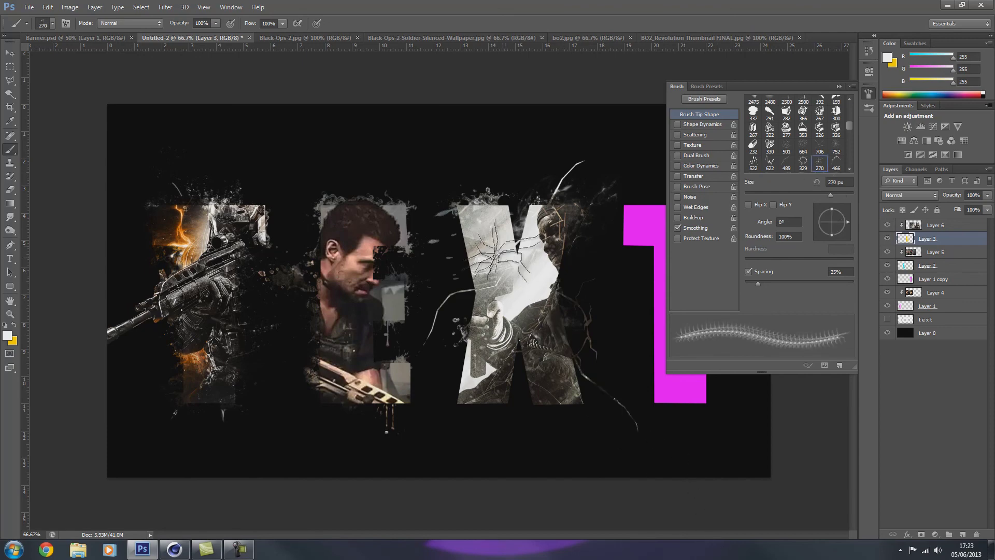
click(465, 394)
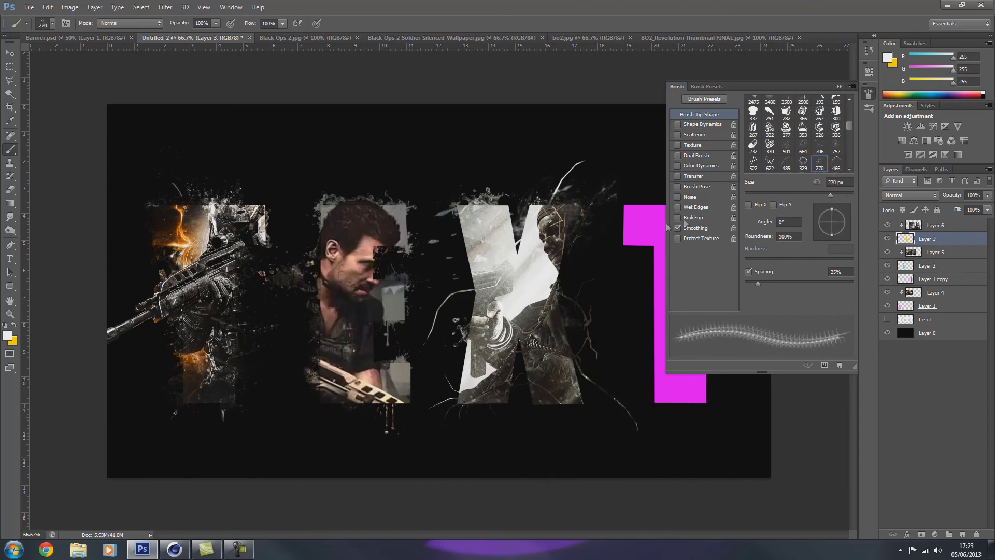
- Spray fine splatters along the left edge of the X with the 1000 brush tip at 376 px
click(770, 111)
drag(849, 126, 850, 134)
click(836, 149)
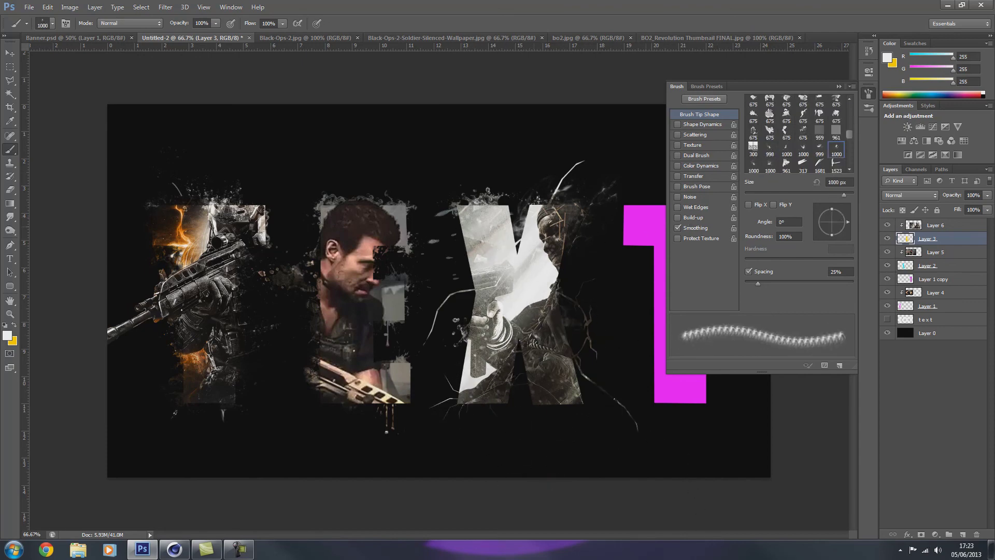
click(836, 195)
click(469, 258)
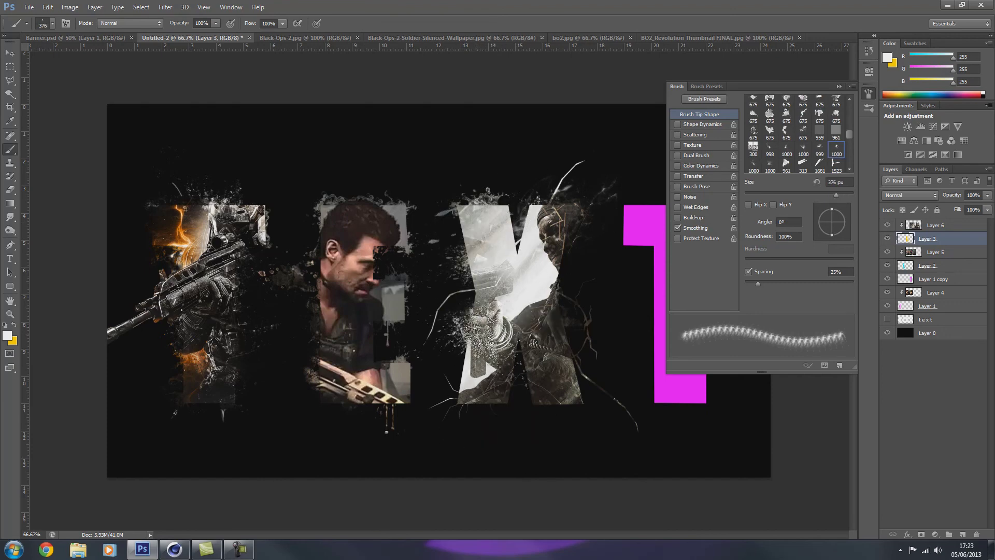
click(489, 286)
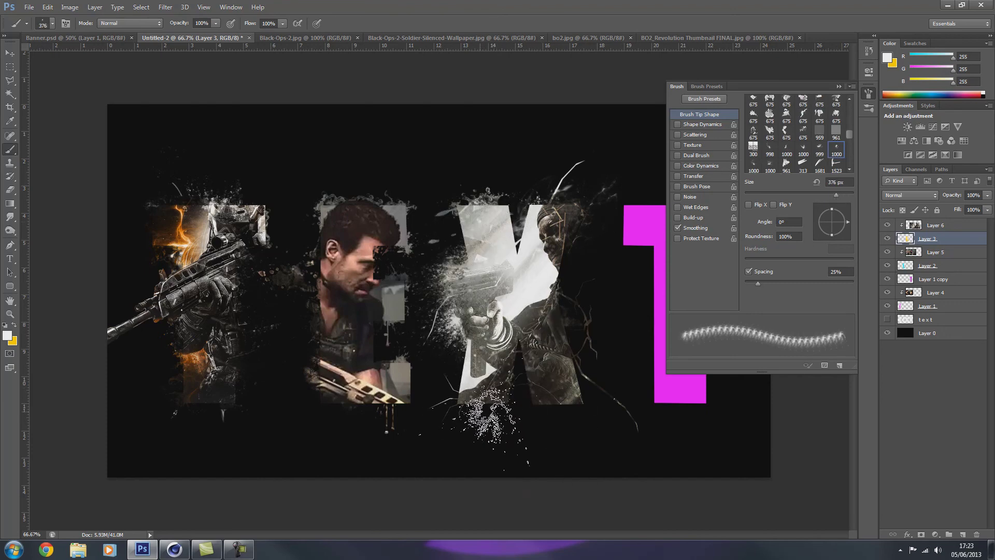
- Copy the BO2_Revolution Thumbnail FINAL.jpg image into Untitled-2, clip it to Layer 1 copy and position the masked soldier inside the last T
click(838, 86)
click(725, 38)
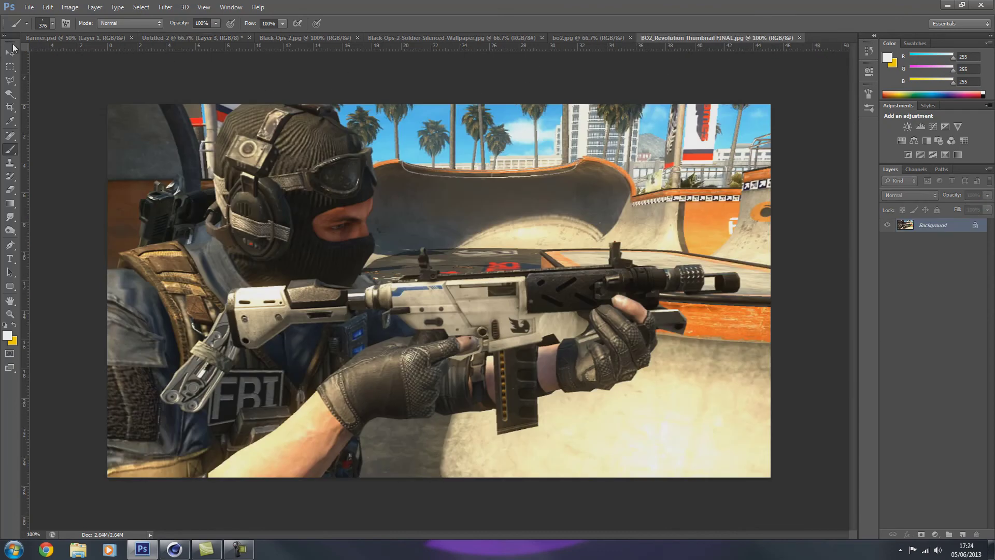
click(10, 53)
drag(341, 289, 624, 235)
drag(959, 241, 960, 288)
right_click(956, 280)
click(922, 269)
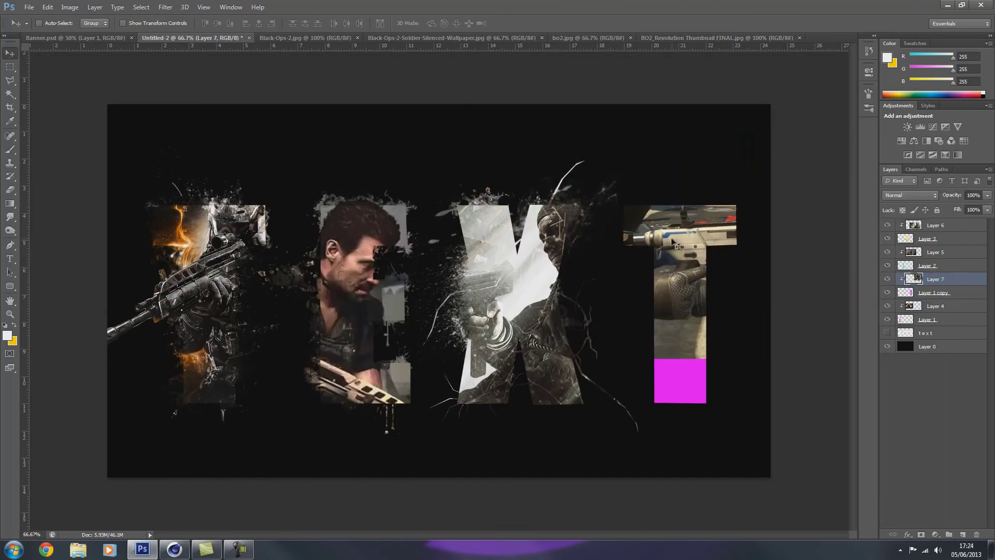
drag(465, 220, 493, 285)
- Splatter the left end of the last T's crossbar on Layer 1 copy with a 1000 tip at 395 px, rotated to 178°
click(934, 292)
click(868, 107)
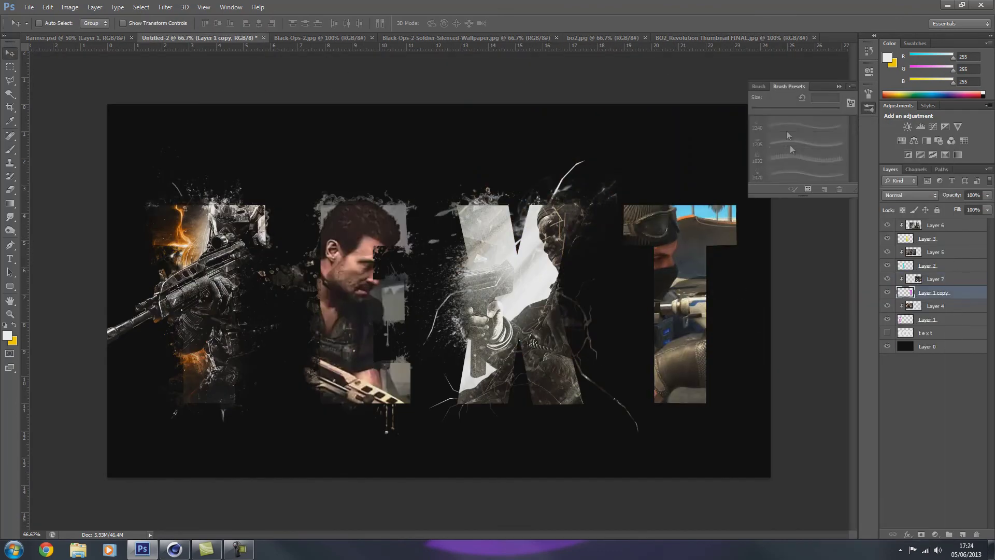
click(758, 87)
click(10, 149)
mouse_move(677, 87)
mouse_down()
mouse_move(554, 103)
mouse_move(125, 86)
mouse_move(309, 129)
mouse_up()
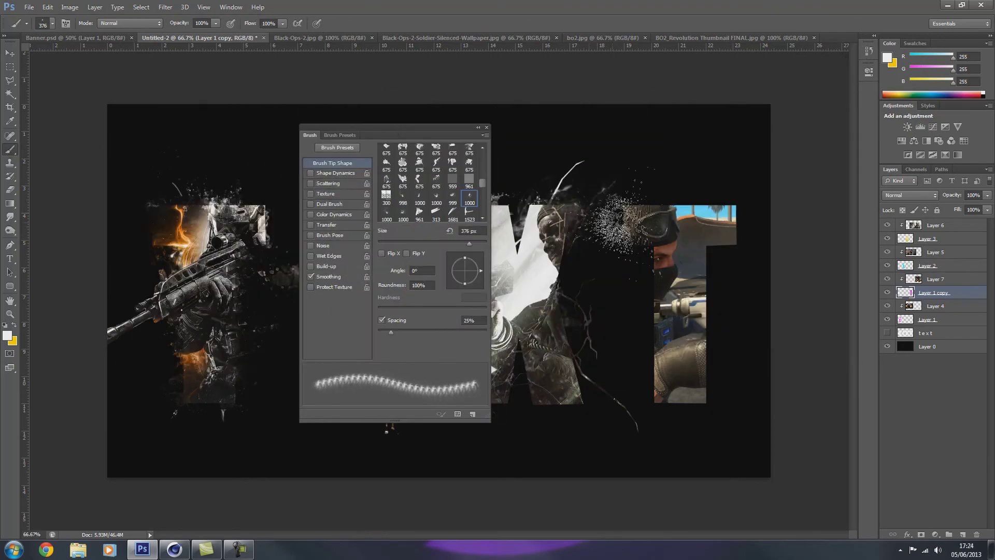
click(469, 198)
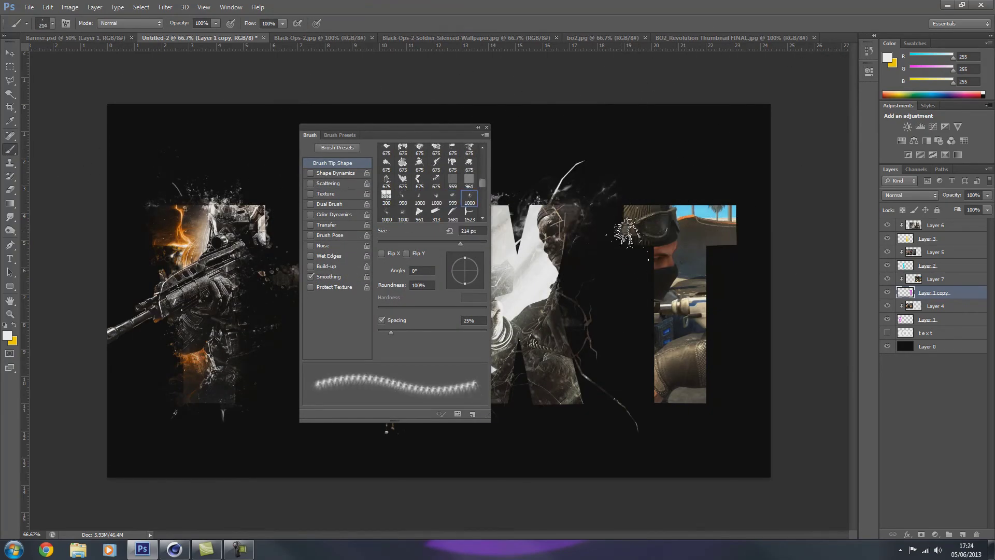
click(403, 212)
drag(476, 244, 449, 270)
click(624, 226)
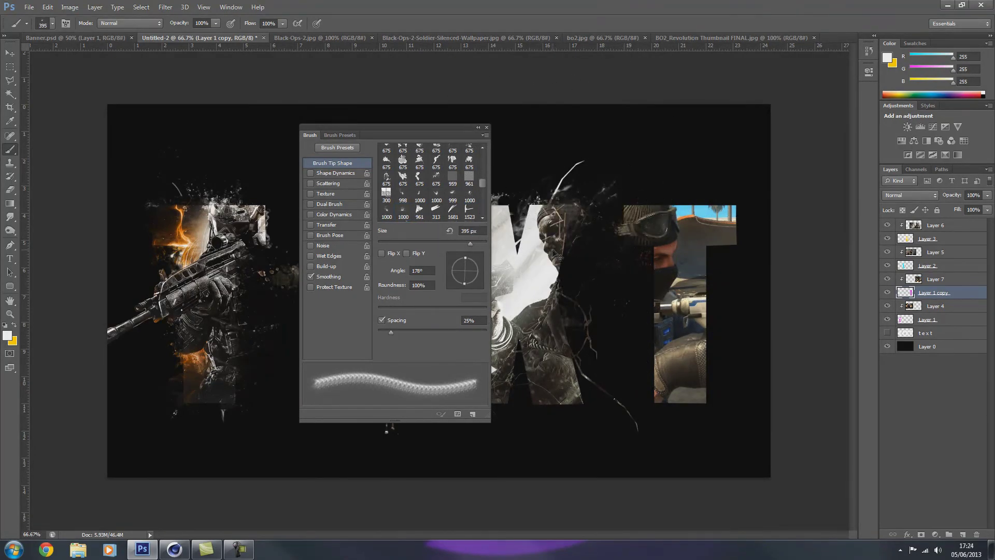
- Splatter the lower left edge of the last T's stem with a 1000 brush tip at 319 px
click(387, 212)
click(466, 244)
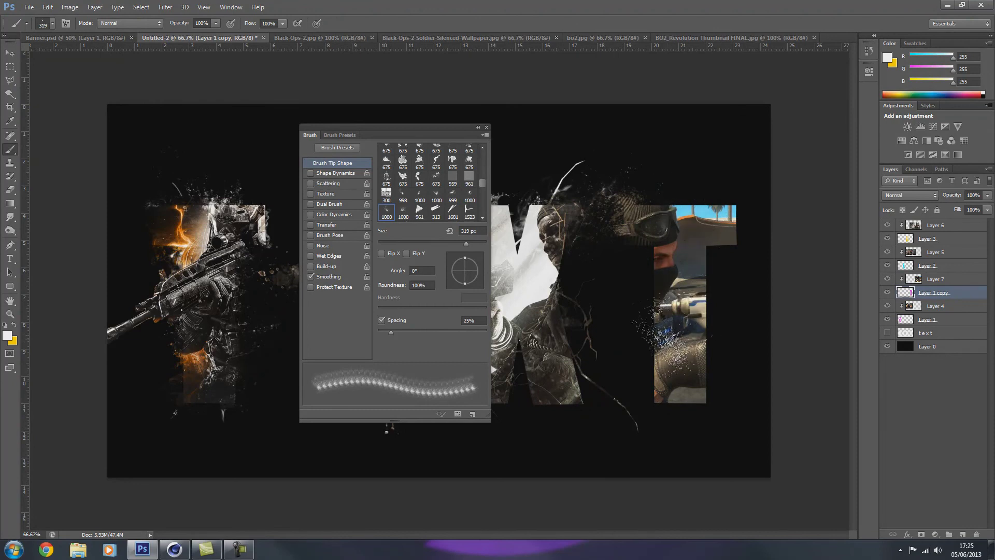
click(652, 375)
- Scatter round bubbles around the last T with the 833 px brush tip
drag(482, 180, 481, 182)
click(436, 163)
click(469, 163)
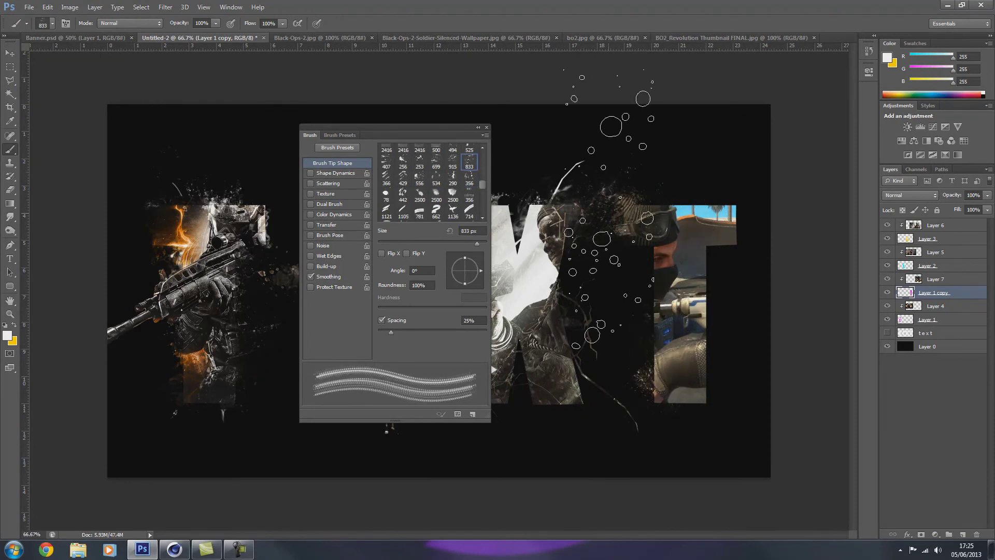
click(674, 275)
- Splatter the left side of the last T's stem with a 675 brush tip at 348 px, rotated to 152°
click(482, 219)
scroll(467, 197, down, 5)
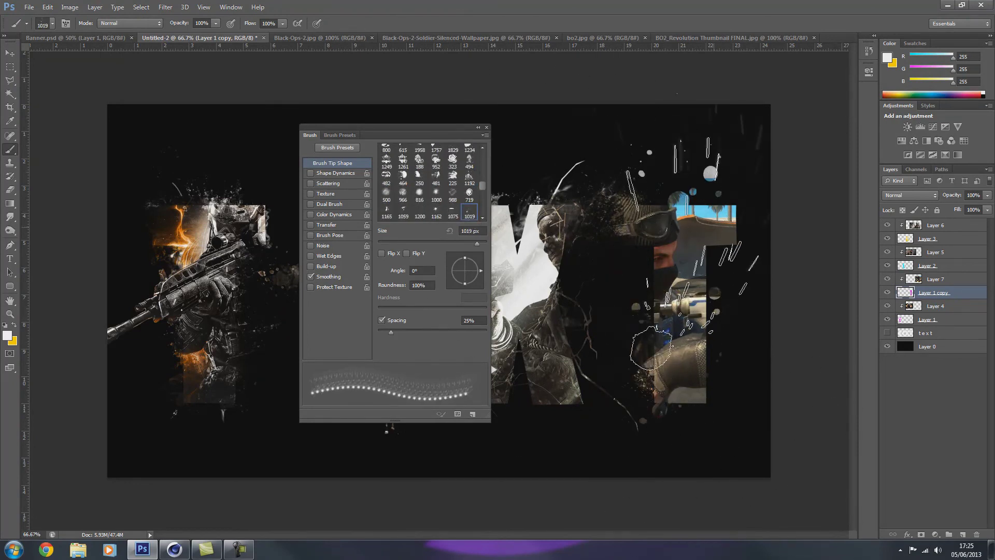
click(453, 193)
click(469, 191)
drag(482, 186, 481, 178)
click(453, 175)
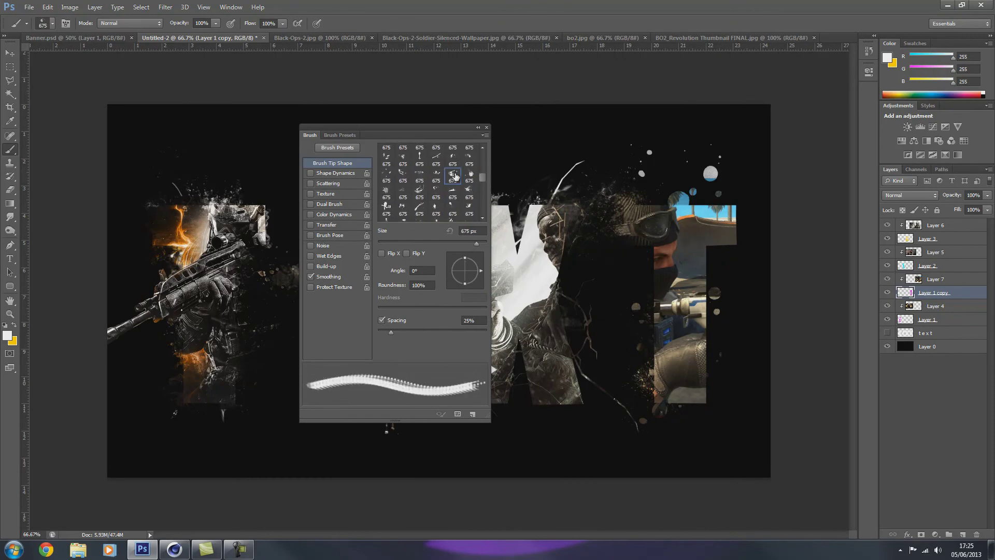
drag(475, 243, 467, 243)
drag(480, 270, 450, 263)
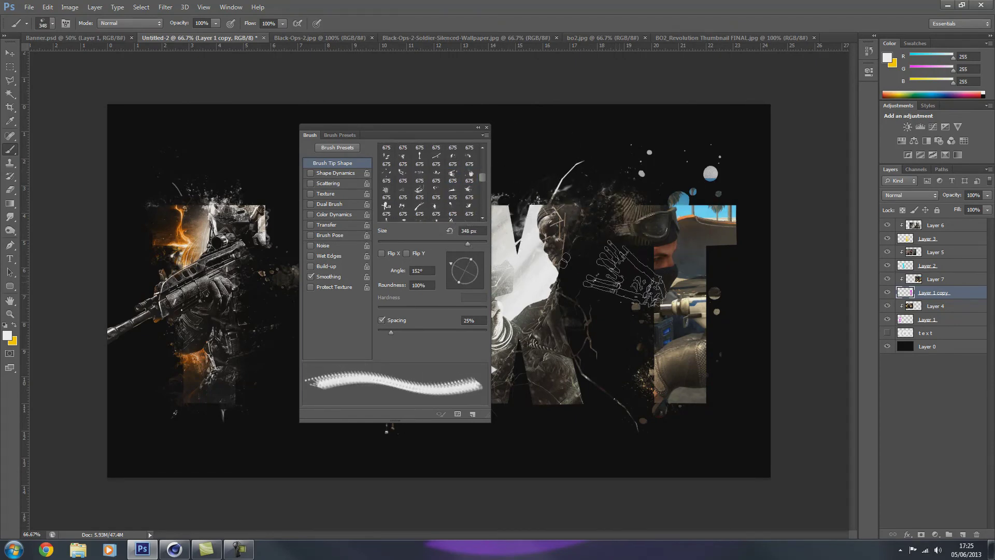
click(637, 299)
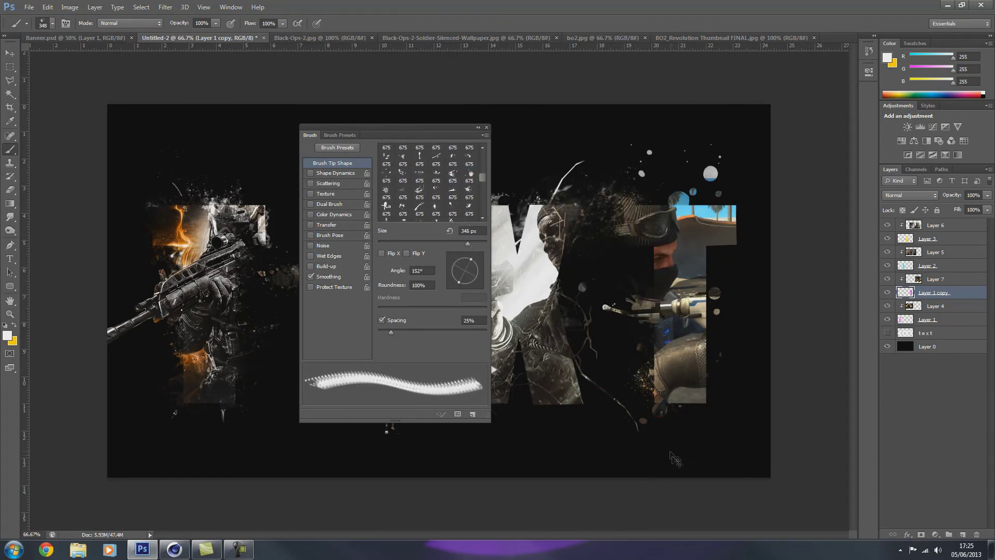
- Splatter the right side and the area below the last T's stem with 675 px brush tips
click(436, 210)
click(689, 295)
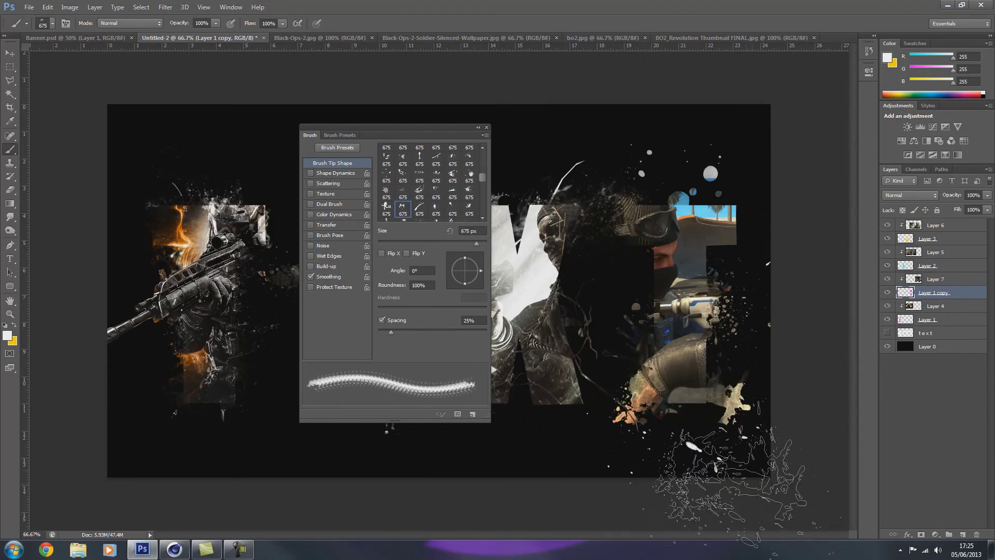
key(period)
click(743, 433)
- Spread splatters outward from the left side of the last T's stem with two different 675 px brush tips
click(469, 193)
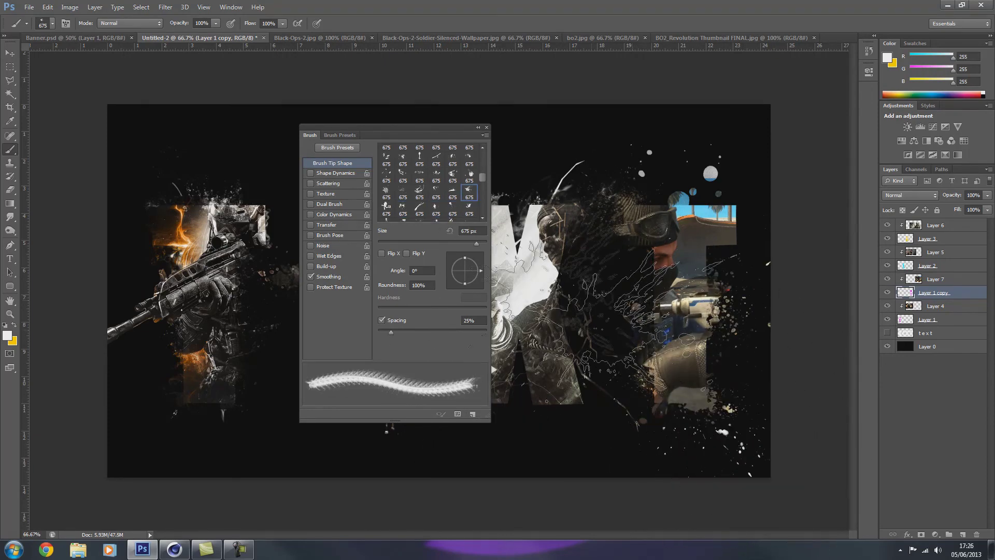
click(676, 386)
click(453, 221)
click(469, 165)
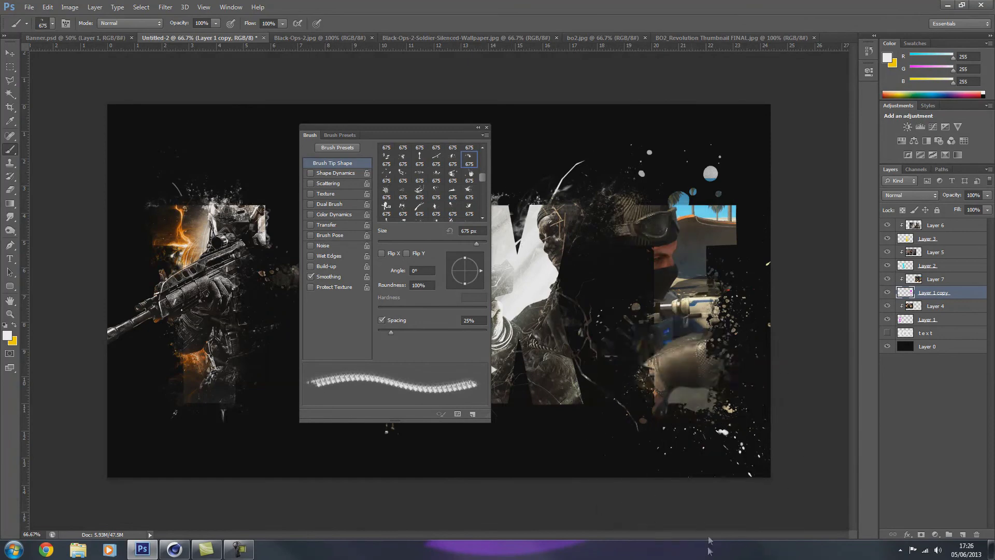
click(628, 324)
- Add a streak at the right end of the last T's crossbar with a curved 675 brush tip at 170 px
click(419, 207)
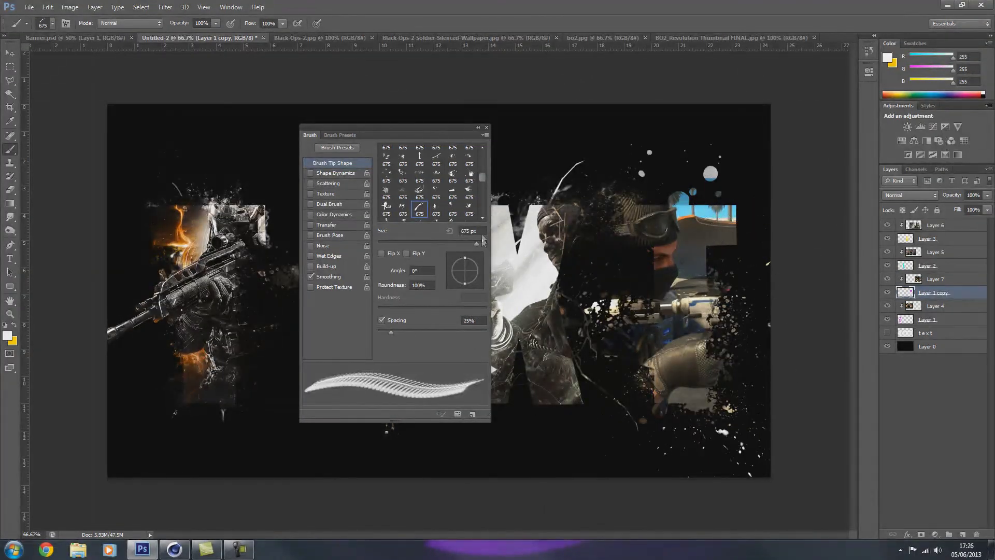
drag(476, 243, 452, 244)
click(728, 215)
click(486, 127)
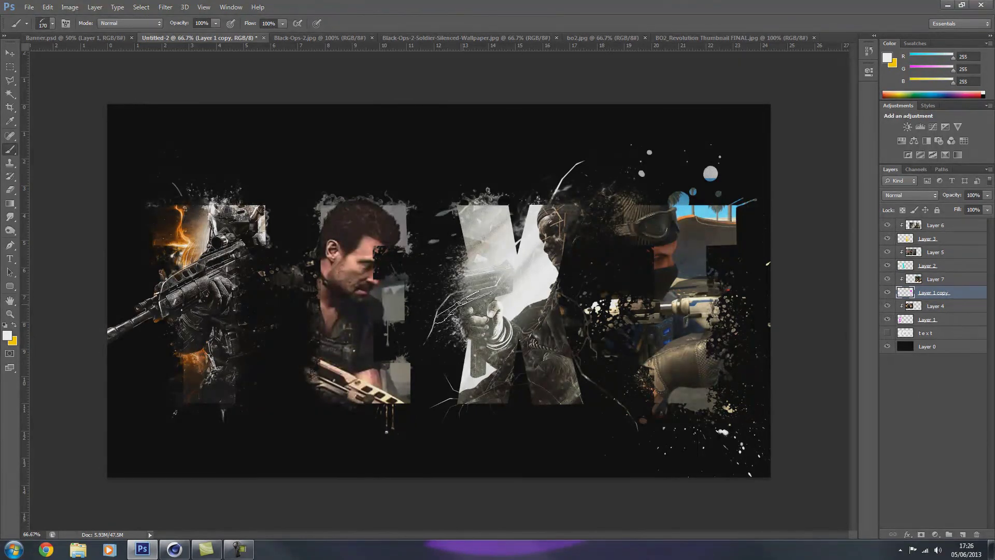
- Try an unclipped duplicate of Layer 4 at 21% opacity as a backdrop behind the letters, and delete the duplicate
click(9, 53)
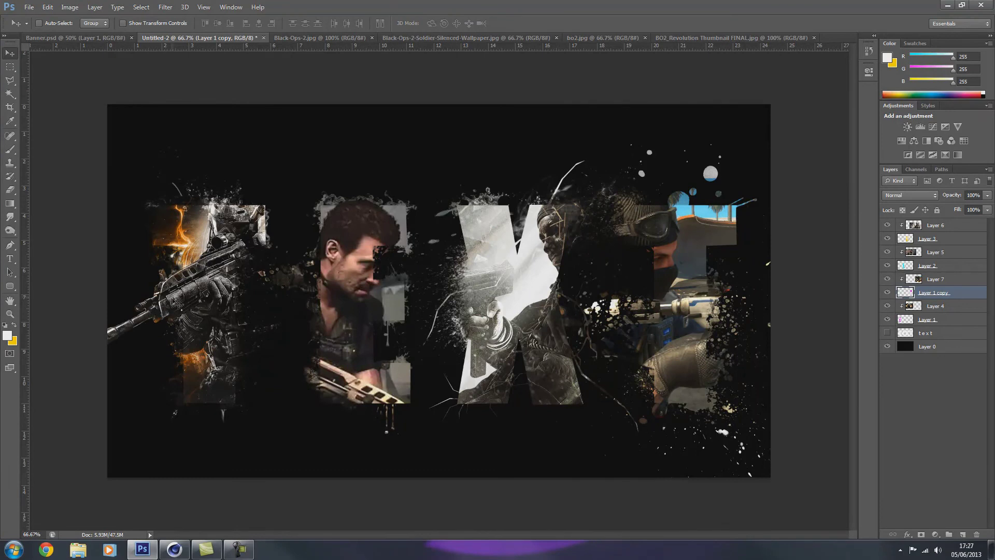
click(949, 311)
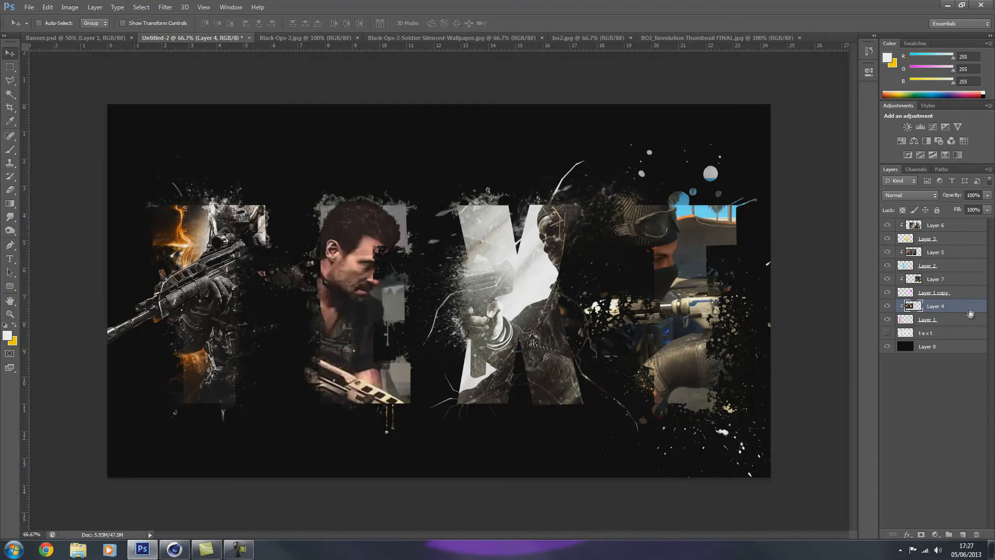
key(ctrl+j)
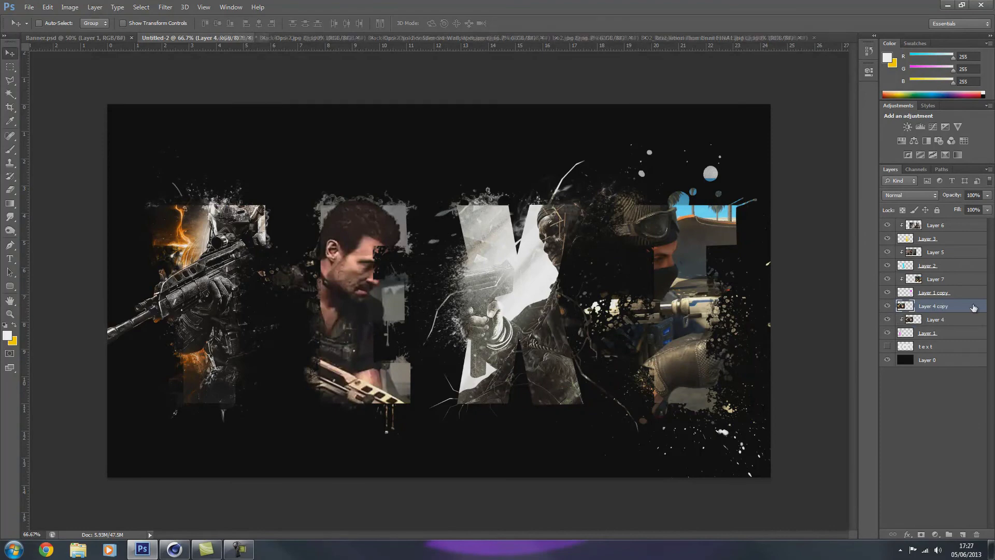
key(ctrl+alt+g)
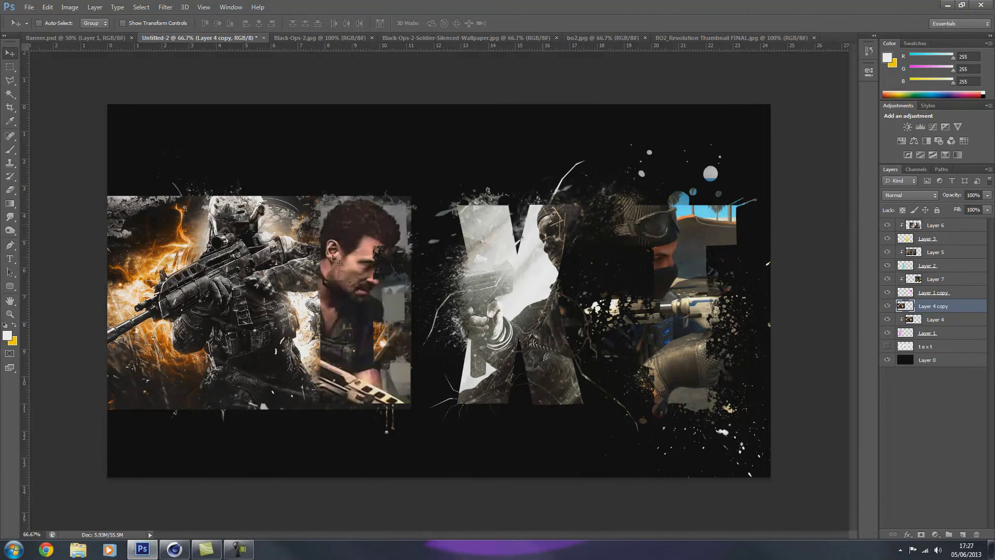
click(988, 196)
drag(956, 208, 955, 208)
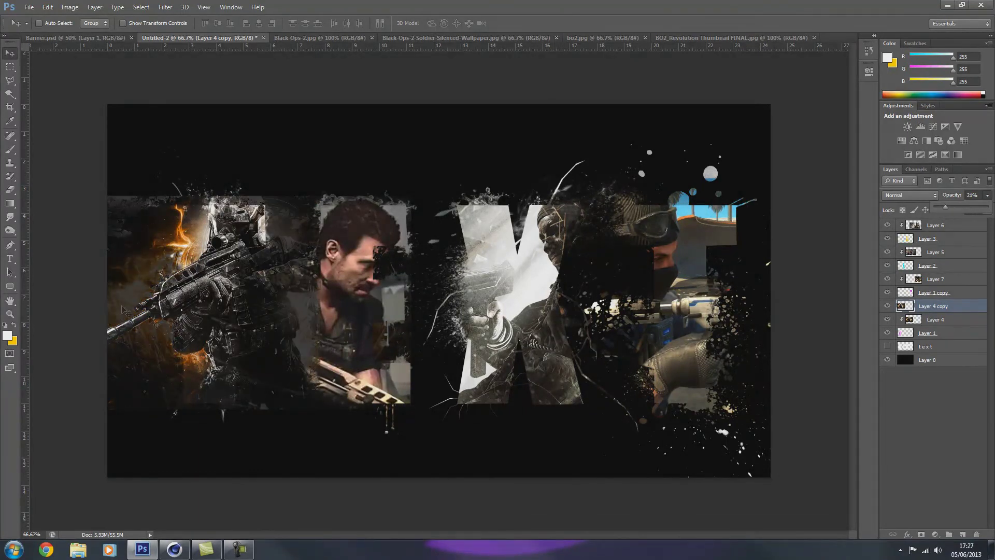
click(971, 306)
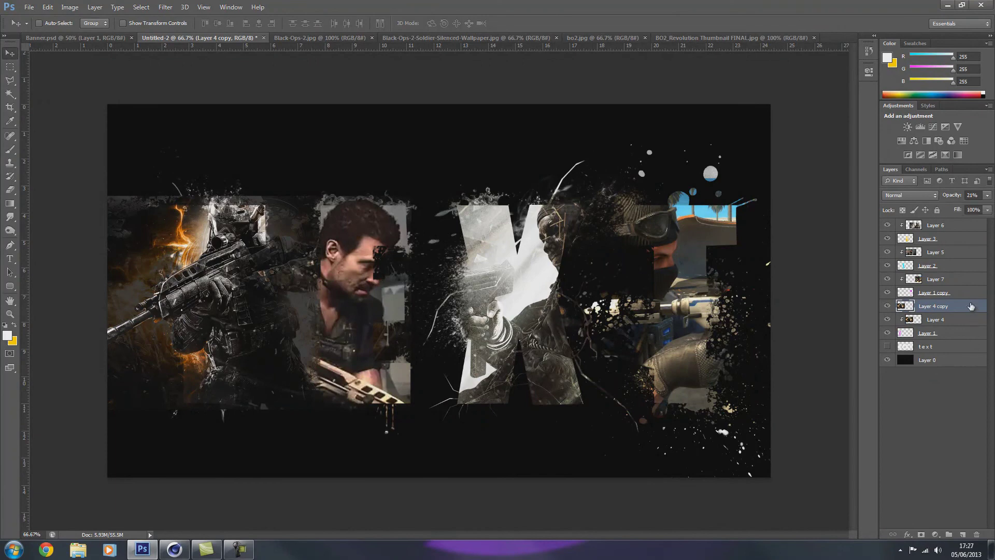
key(Delete)
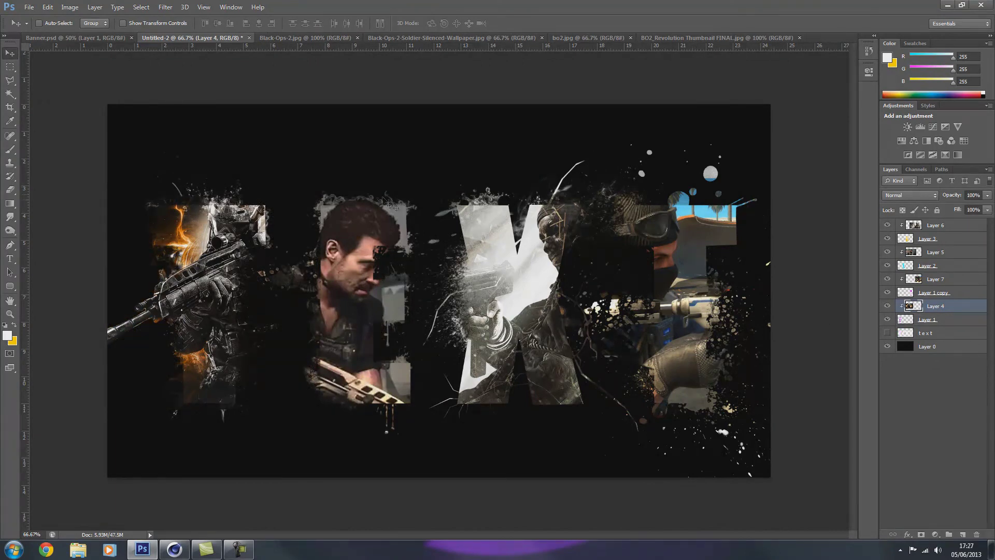